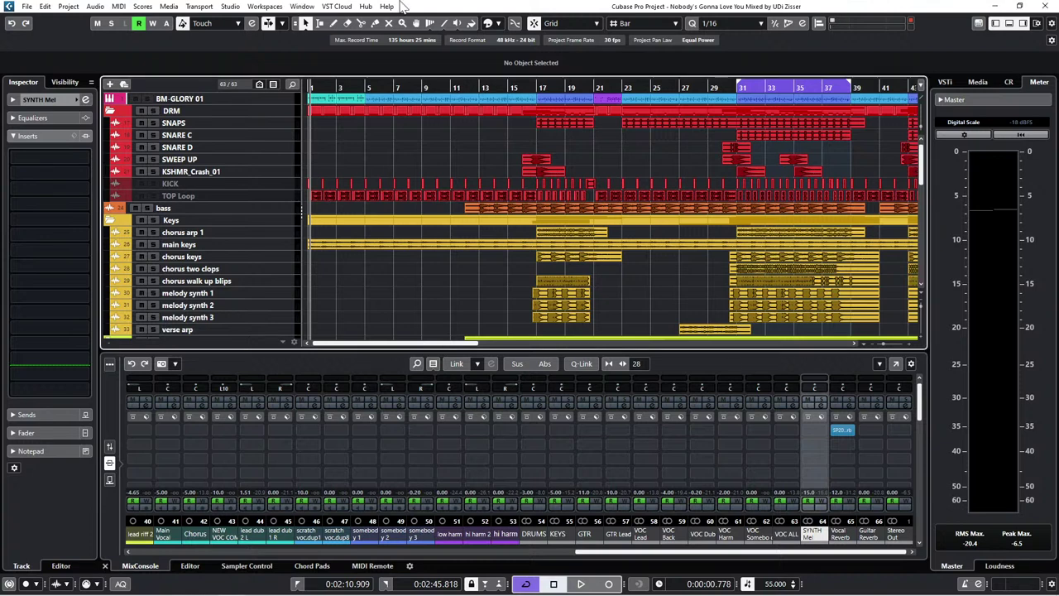
- Start playback and set the left and right locators to span all events in the project
key("space")
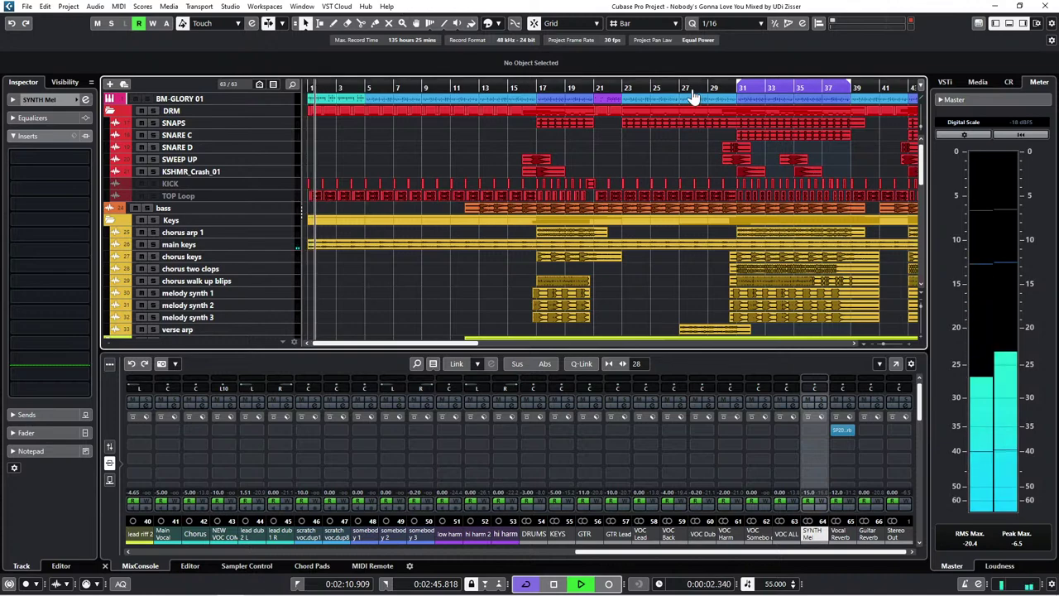
key("ctrl+a")
key("p")
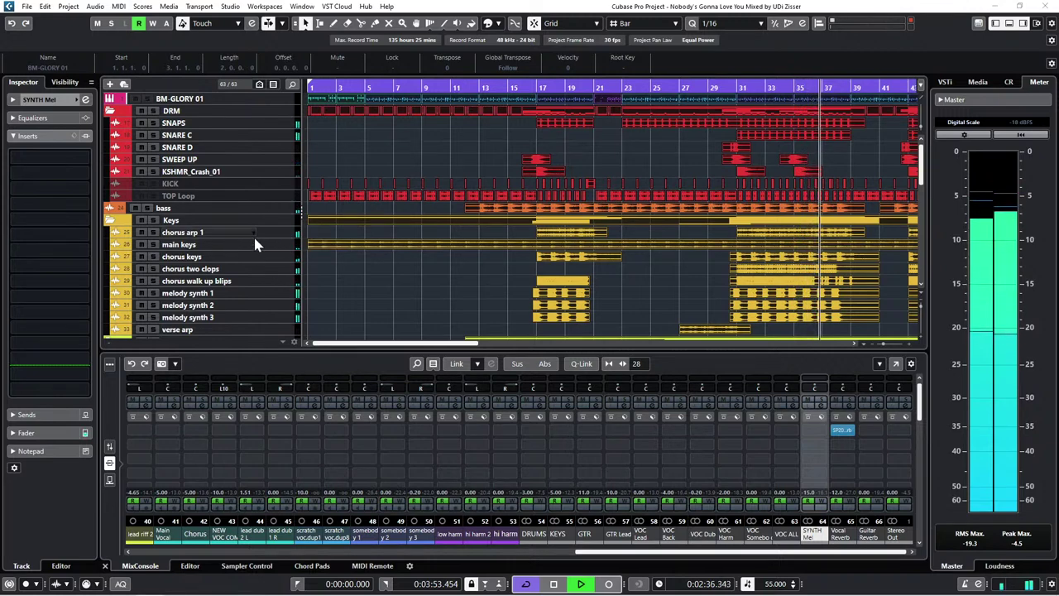
- Load Neutron 4 in the first insert slot of the Main Vocal track and close its window
scroll(251, 236, "down", 5)
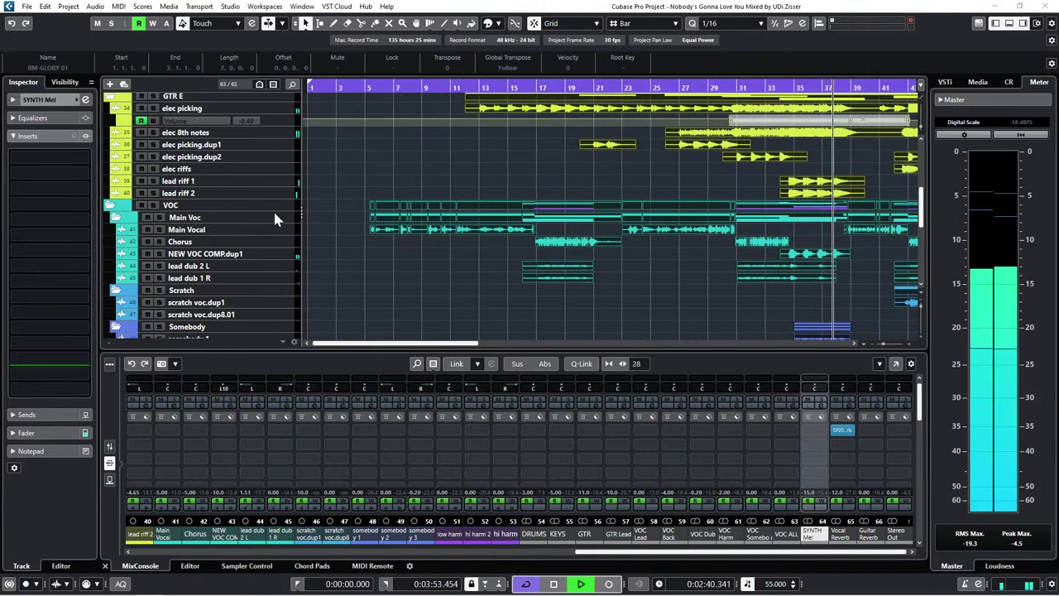
left_click(278, 213)
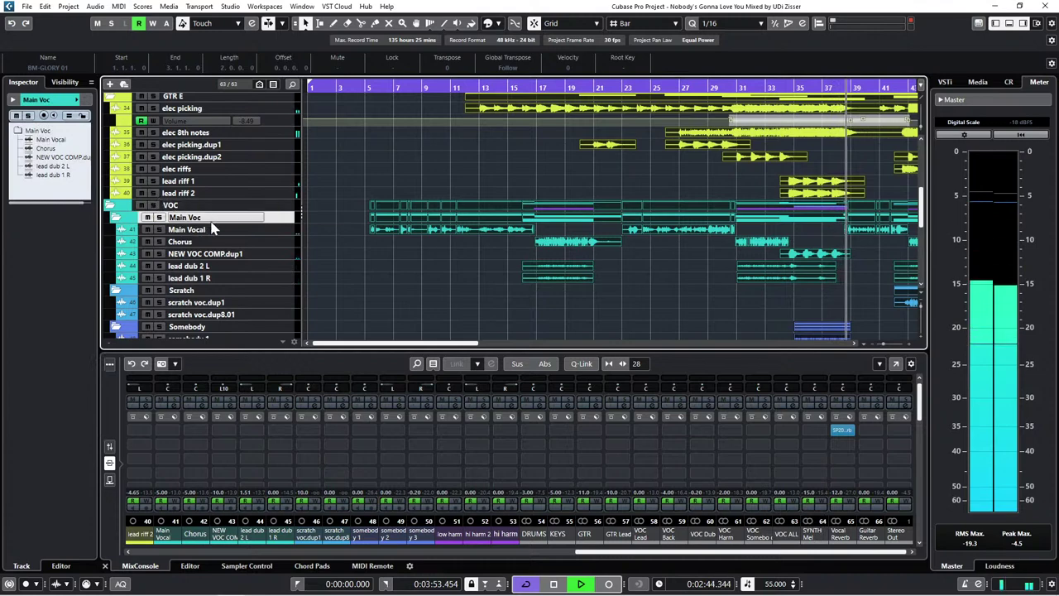
left_click(256, 229)
left_click(83, 196)
type("neu")
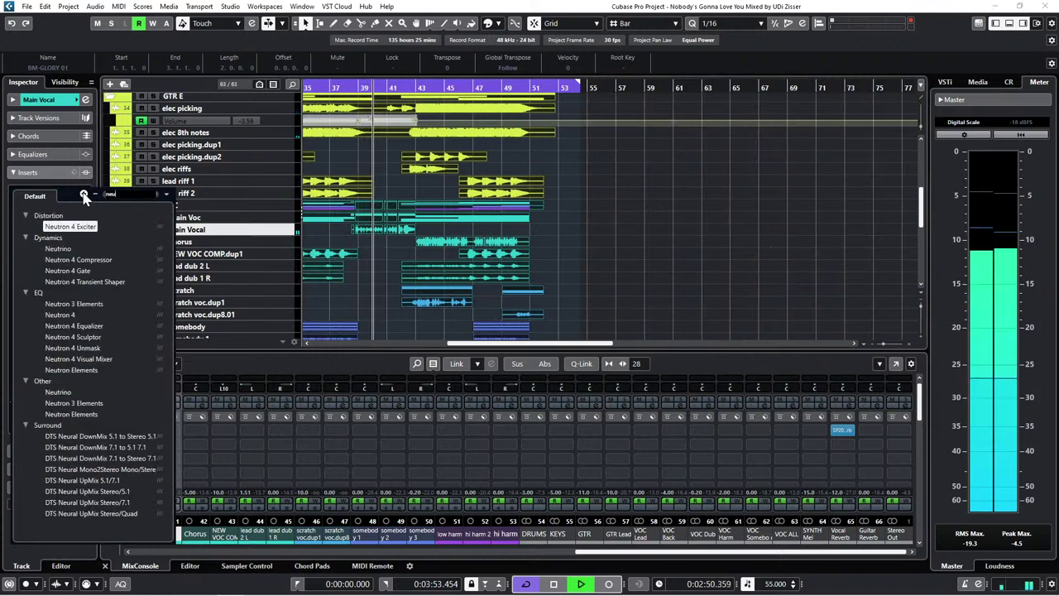
left_click(70, 315)
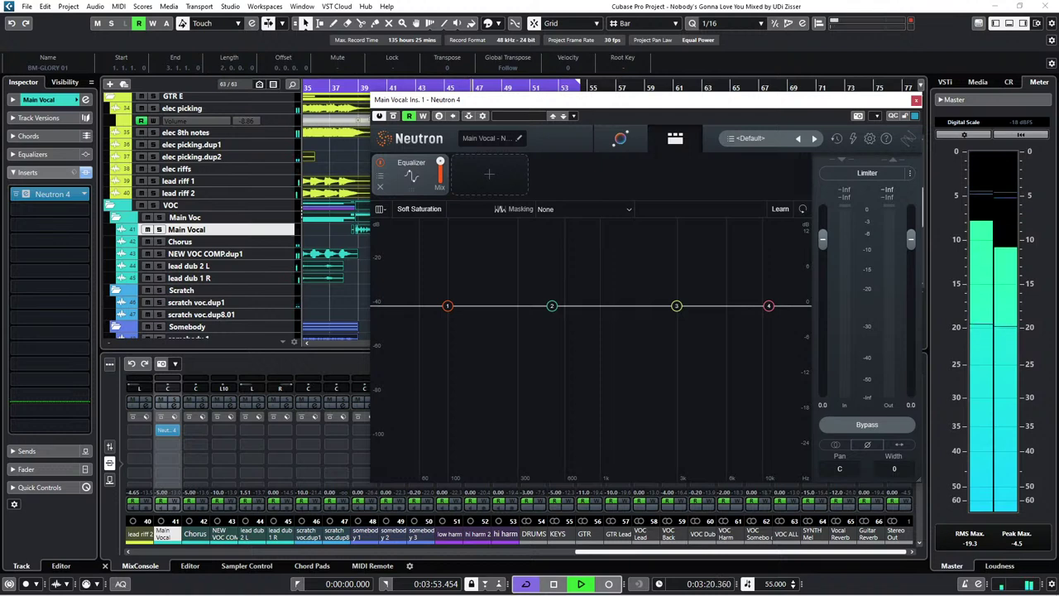
key("ctrl+w")
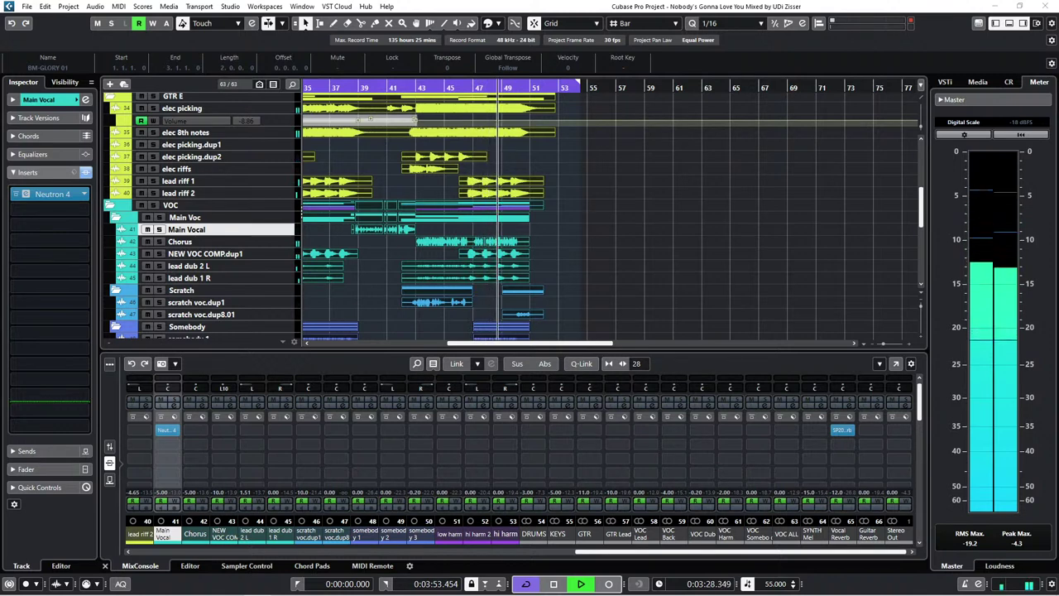
- Listen to several parts of the mix and examine the Main Vocal signal in Neutron 4's equalizer
scroll(376, 106, "up", 2)
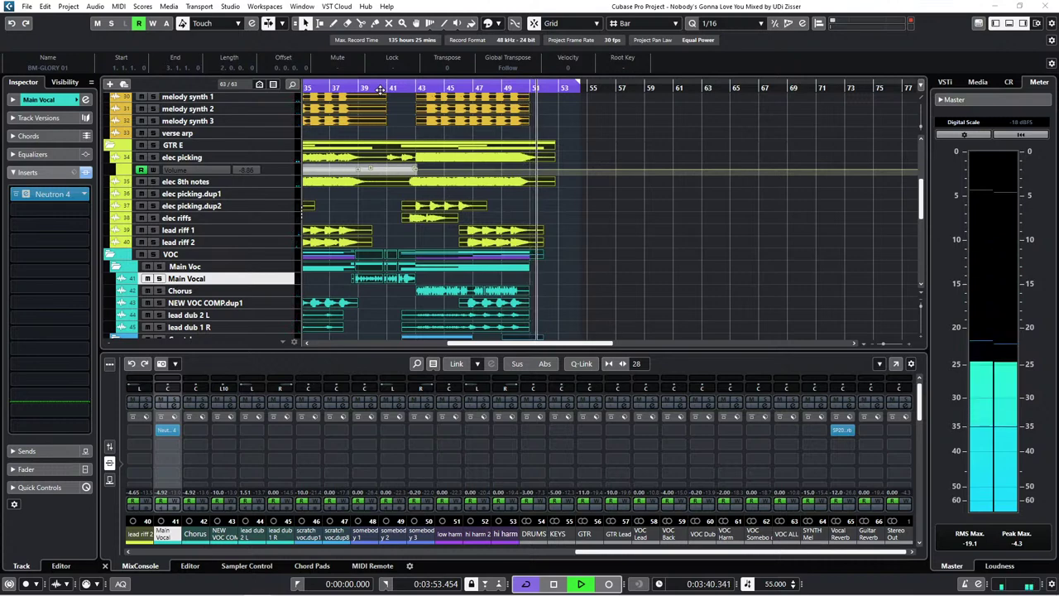
scroll(381, 89, "left", 4)
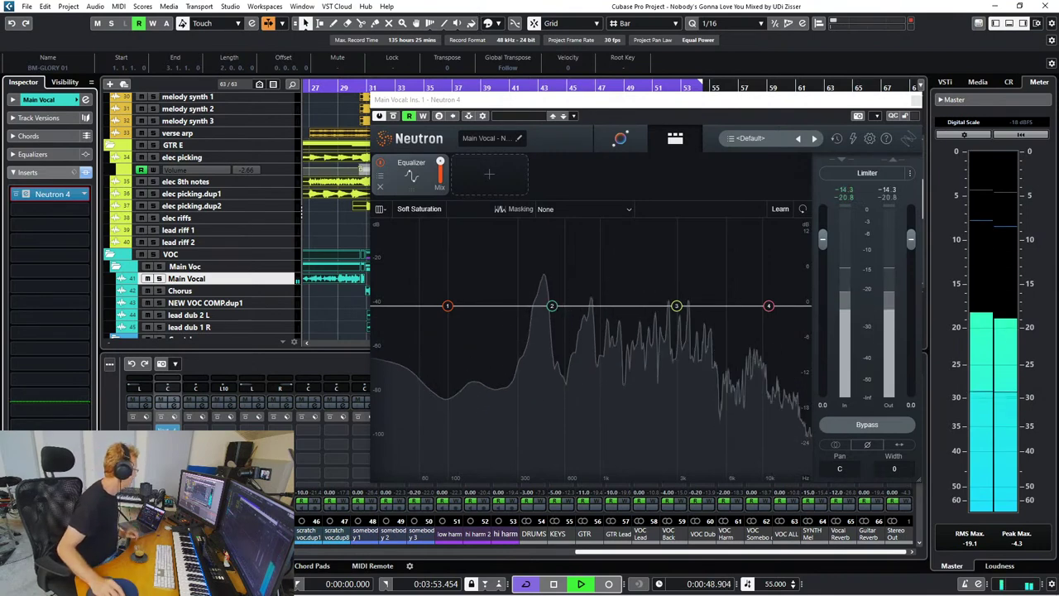
key("ctrl+w")
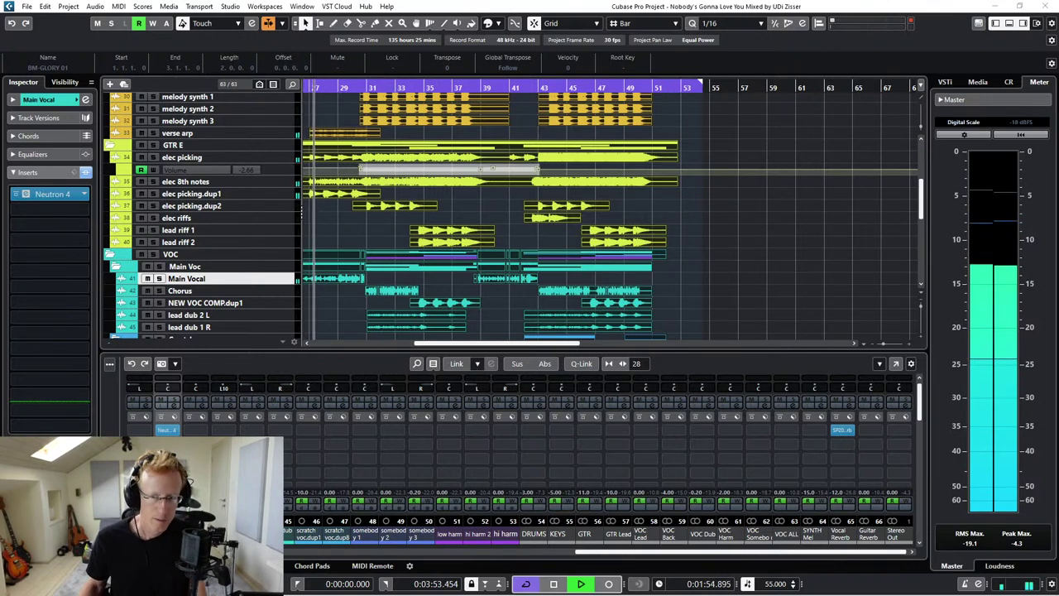
key("alt+Return")
key("space")
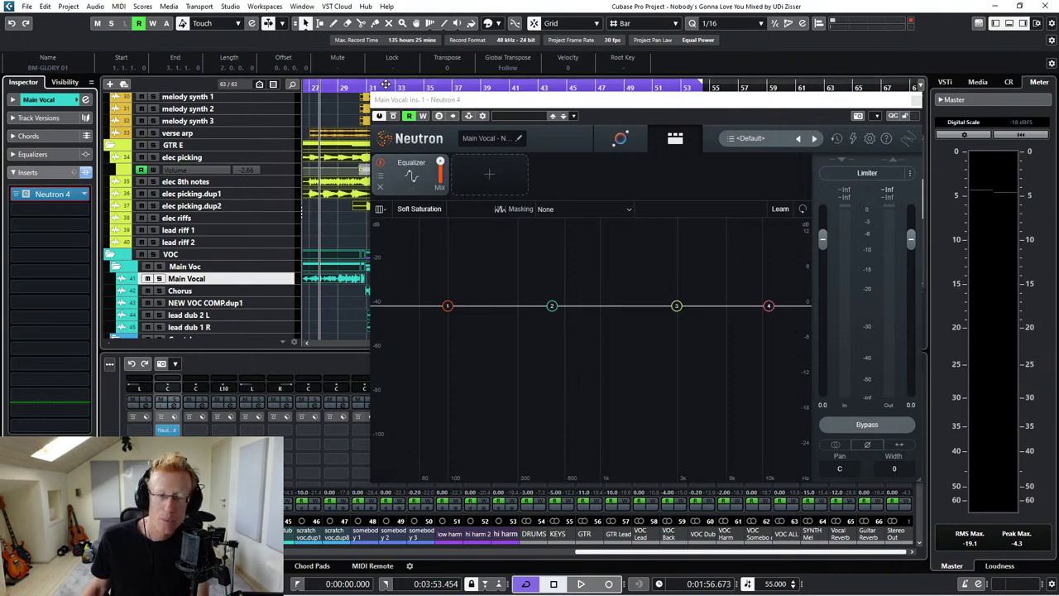
scroll(379, 88, "right", 2)
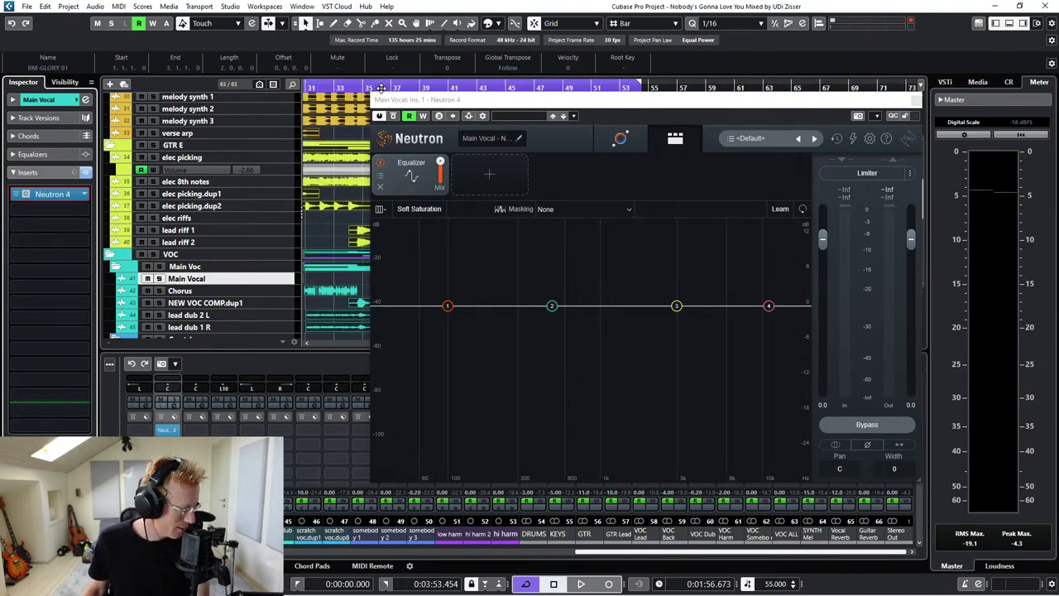
key("space")
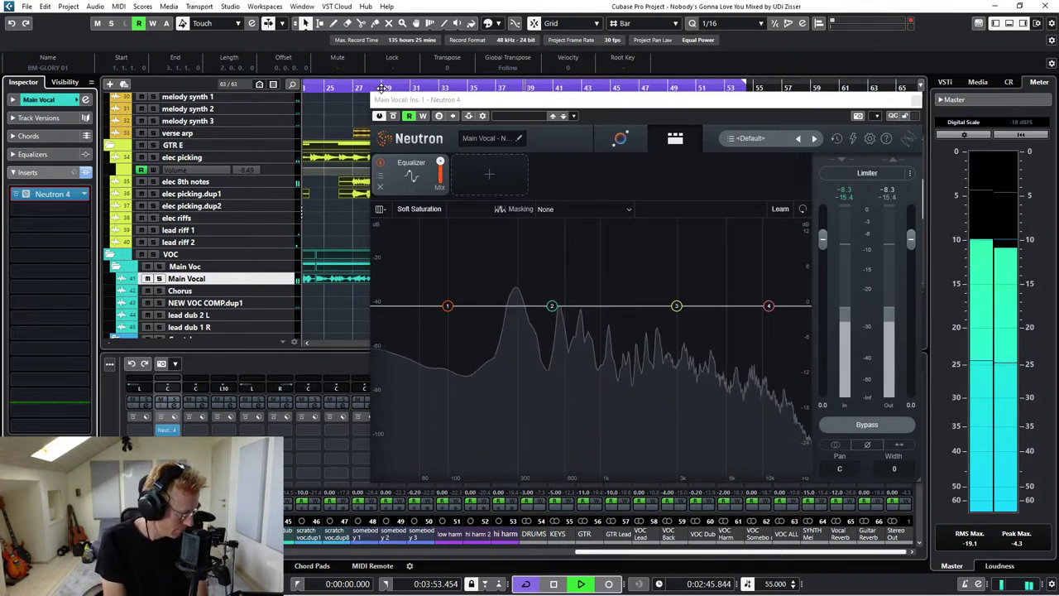
key("space")
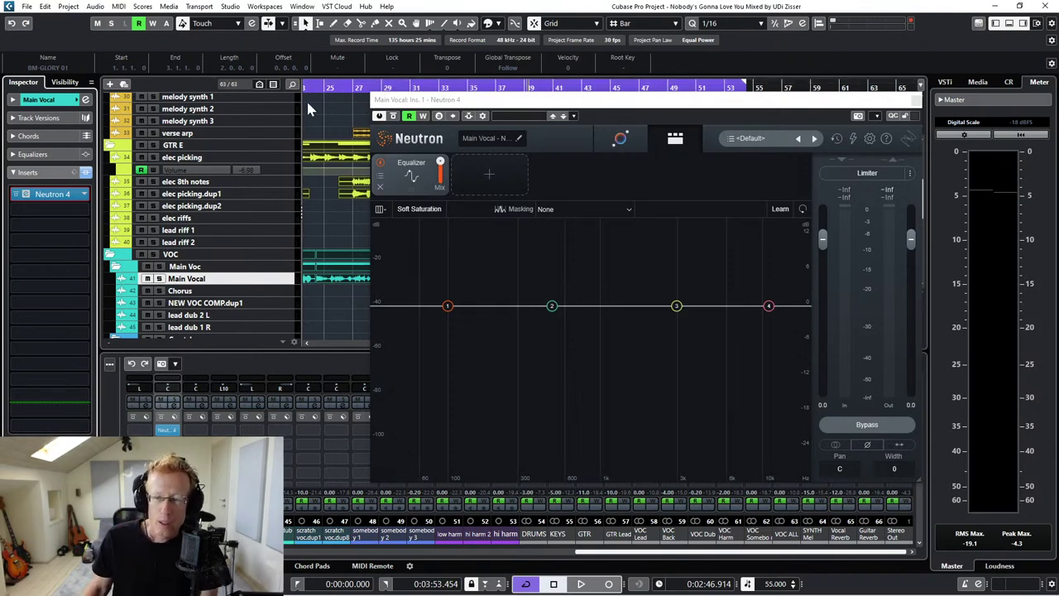
scroll(328, 108, "left", 2)
scroll(334, 166, "left", 9)
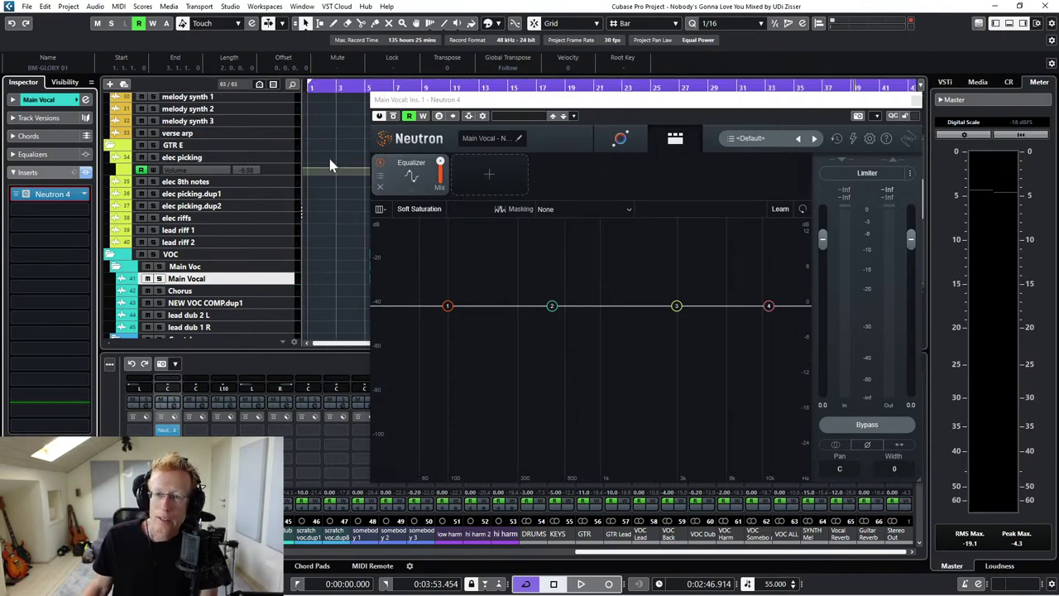
- Solo the Main Vocal track and place the playback cursor just before bar 5, keeping the Neutron 4 window clear of the ruler
left_click_drag(698, 104, 668, 97)
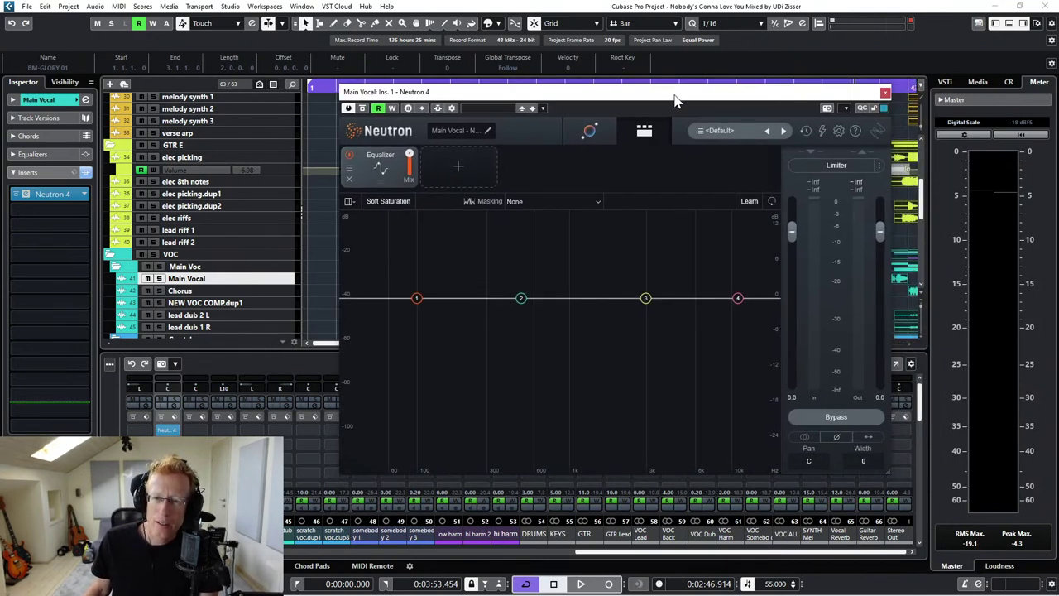
left_click(159, 279)
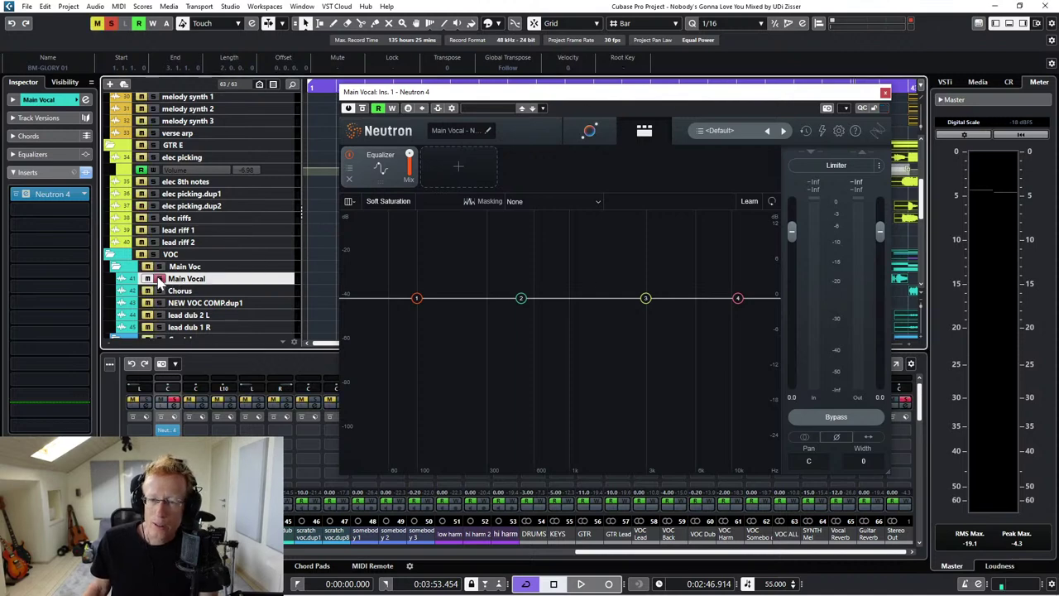
left_click_drag(418, 94, 435, 115)
left_click_drag(394, 88, 394, 205)
scroll(327, 139, "down", 2)
scroll(326, 139, "up", 1)
scroll(327, 141, "down", 2)
left_click(376, 116)
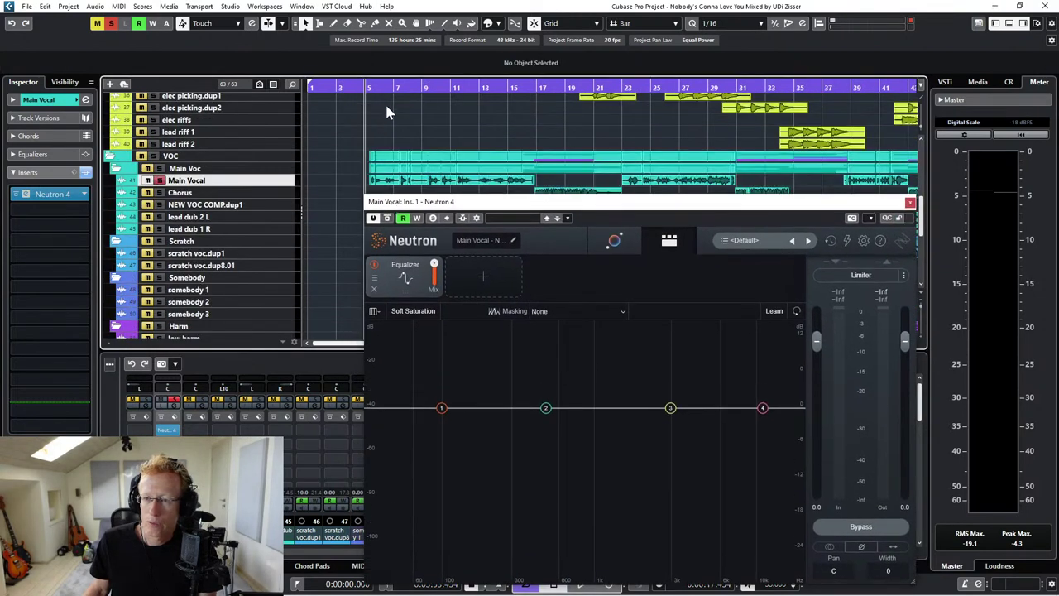
- Play the soloed Main Vocal, examine its spectrum in the Neutron 4 equalizer, and stop playback
key("space")
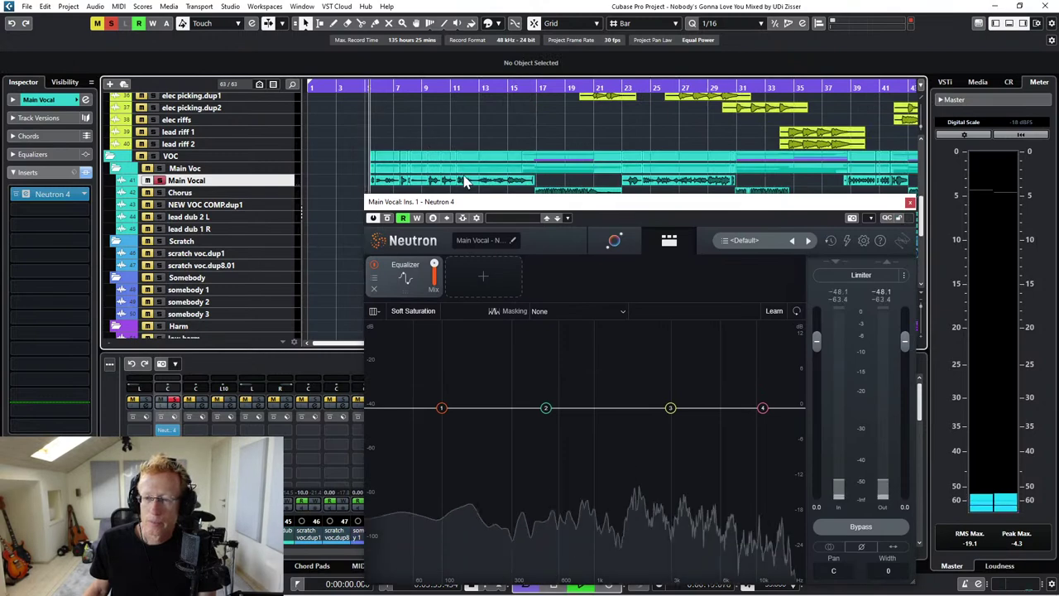
left_click_drag(462, 204, 474, 177)
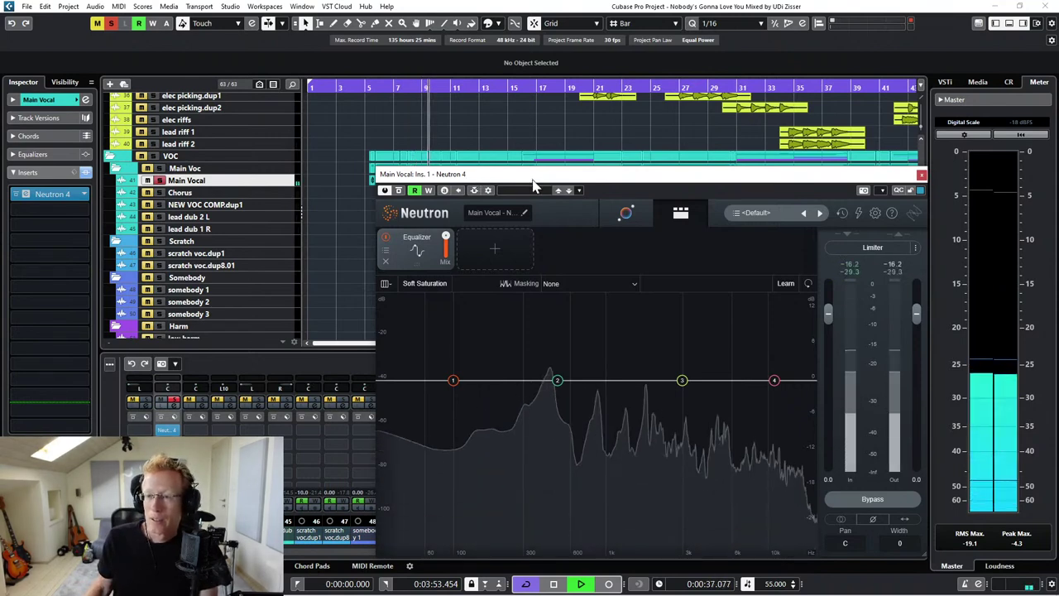
key("space")
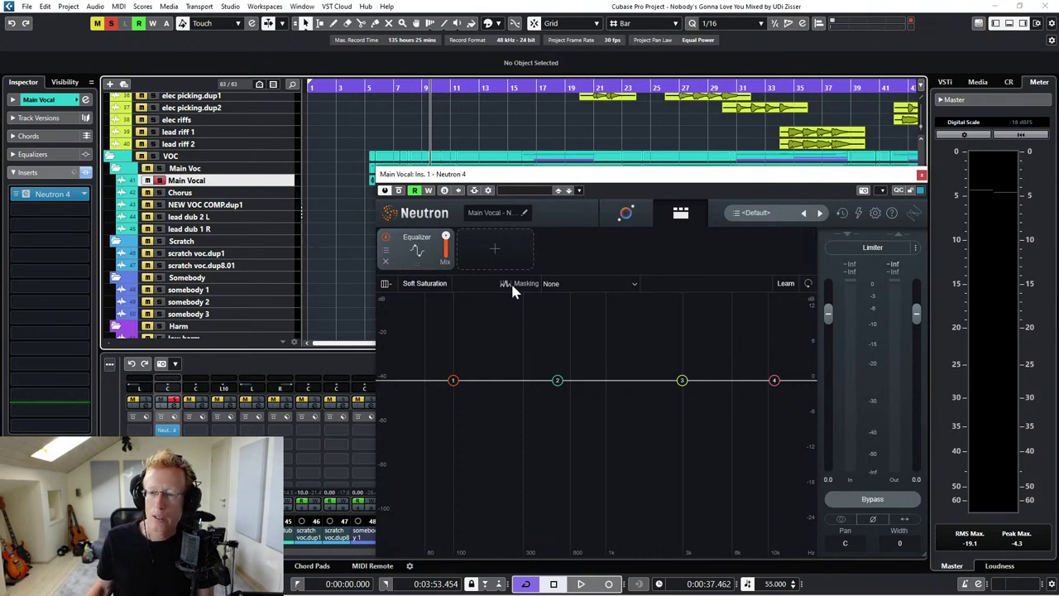
- Enable Soft Saturation in the equalizer and lower band 1 to -4.0 dB at 131 Hz
left_click(491, 253)
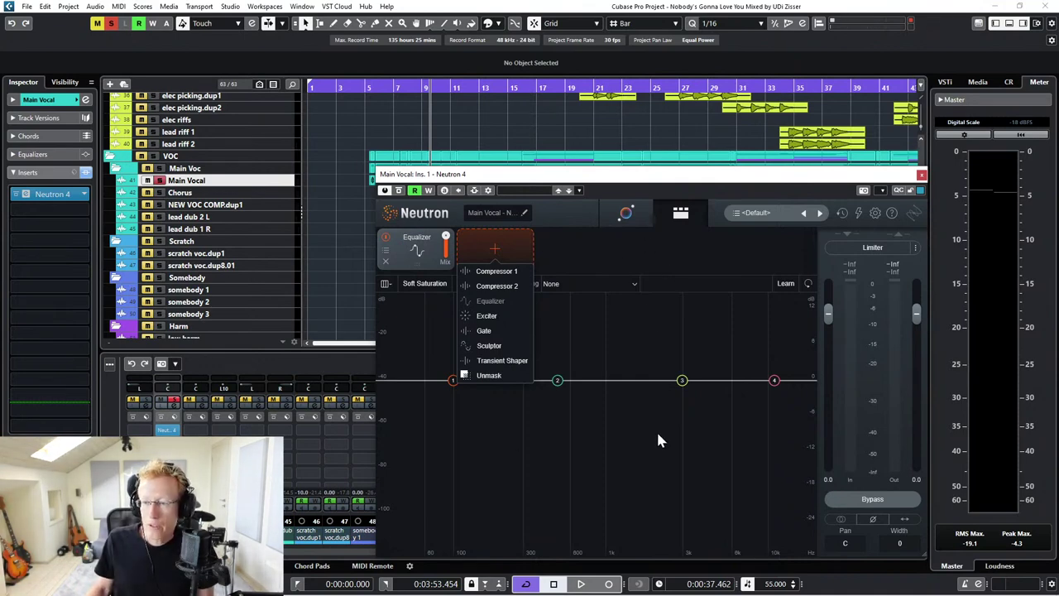
left_click(592, 257)
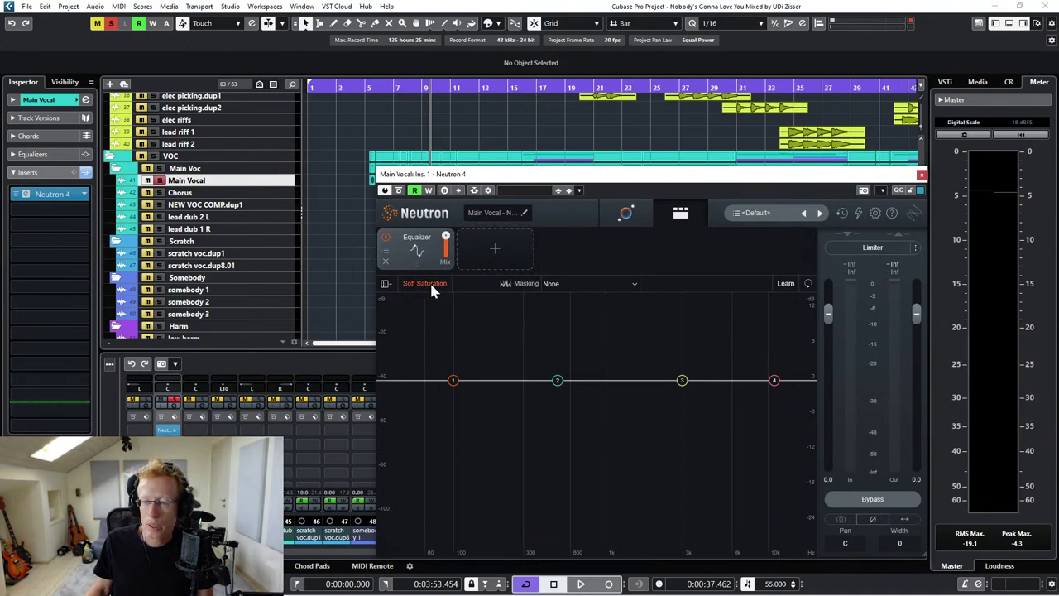
left_click_drag(454, 380, 469, 405)
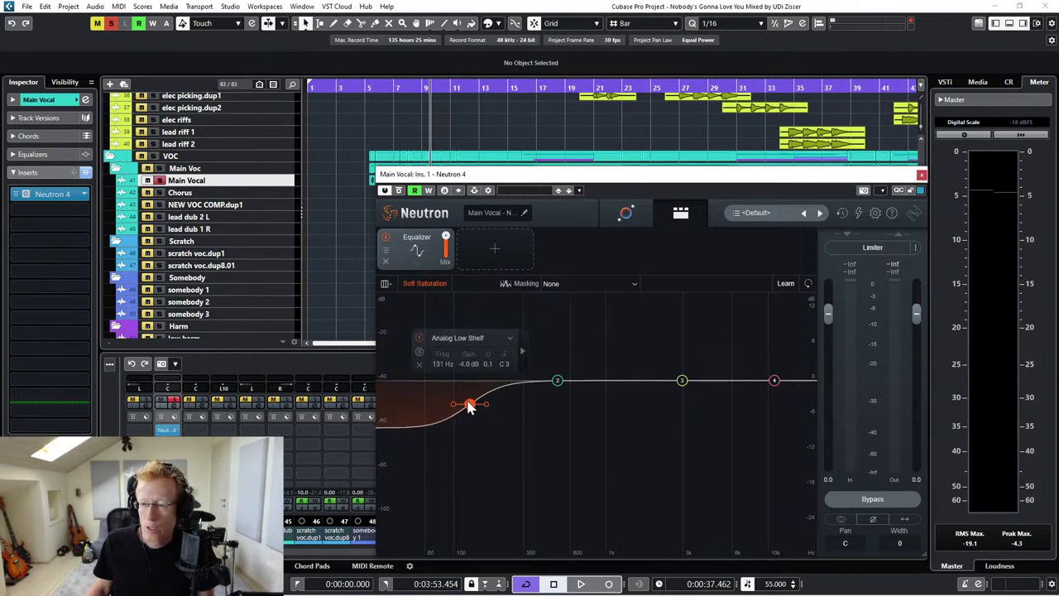
- Look through the filter shapes available for equalizer band 1 without changing the Analog Low Shelf
left_click(489, 336)
mouse_move(480, 389)
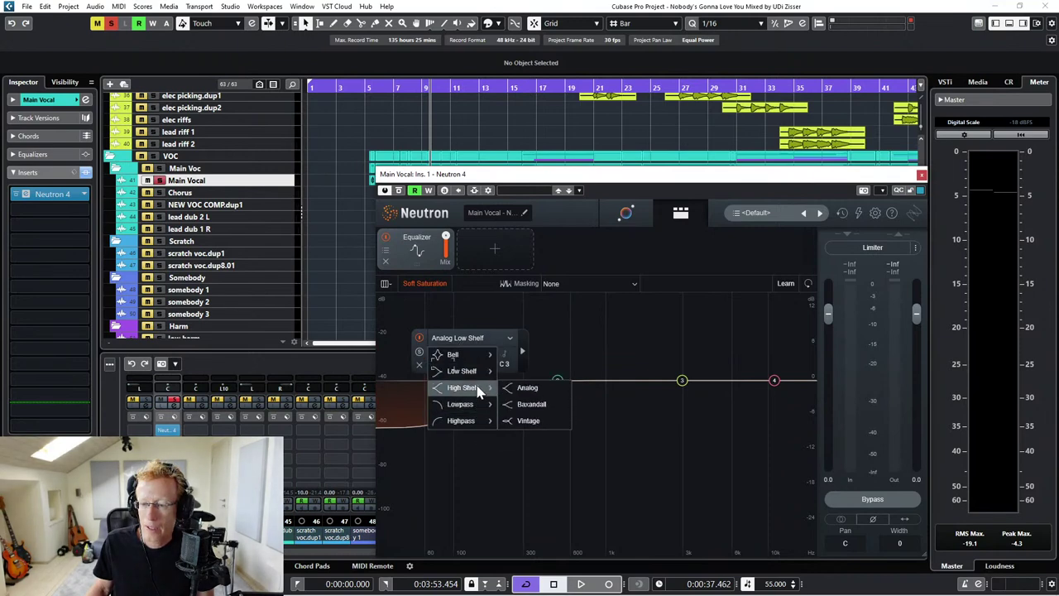
mouse_move(469, 422)
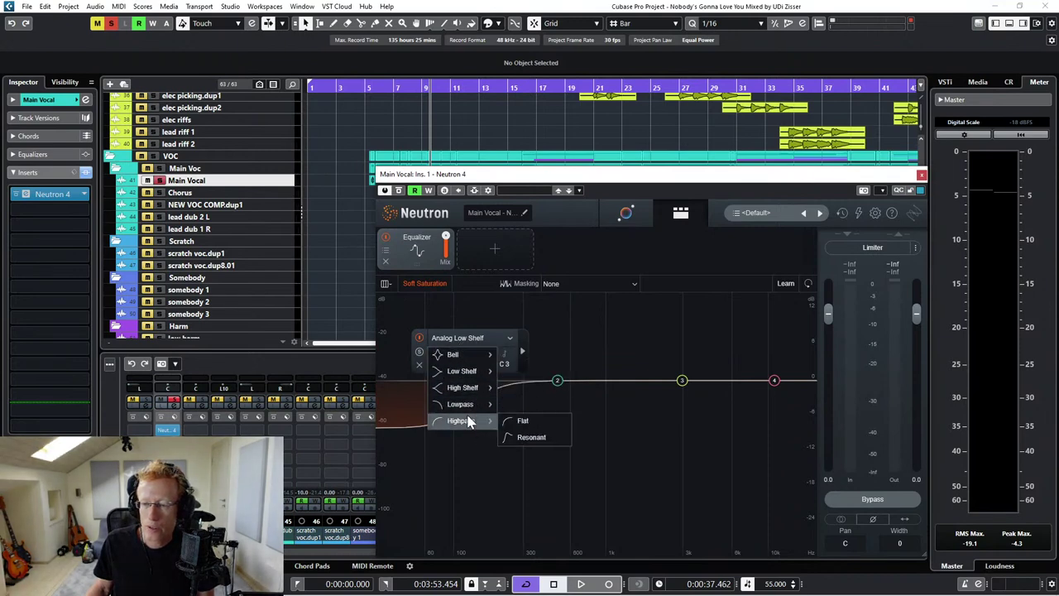
mouse_move(487, 357)
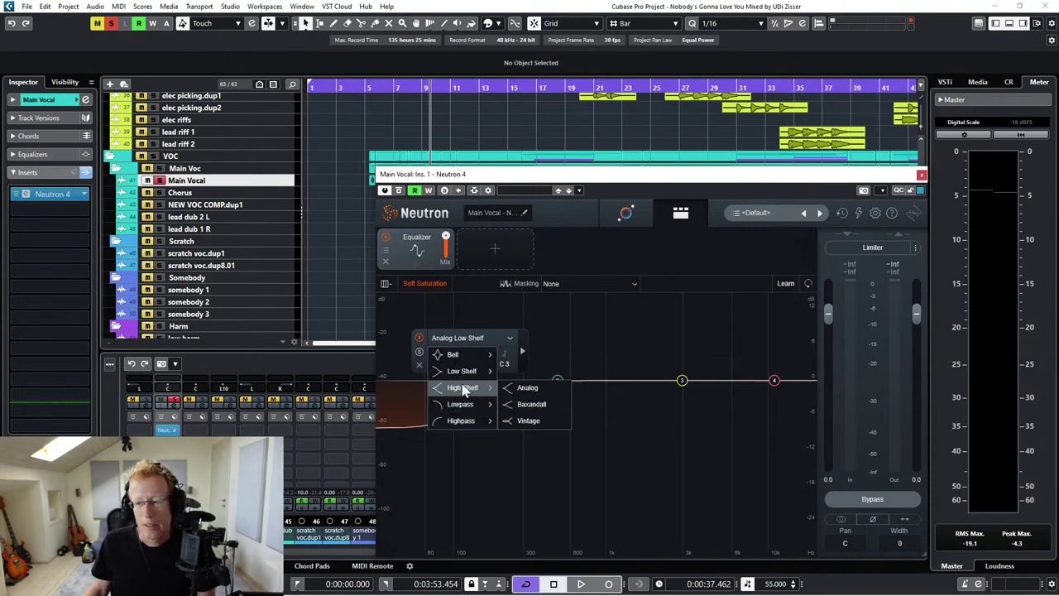
left_click(486, 311)
- Open Neutron 4's Assistant view and play the Main Vocal so it can analyze the audio
left_click(626, 214)
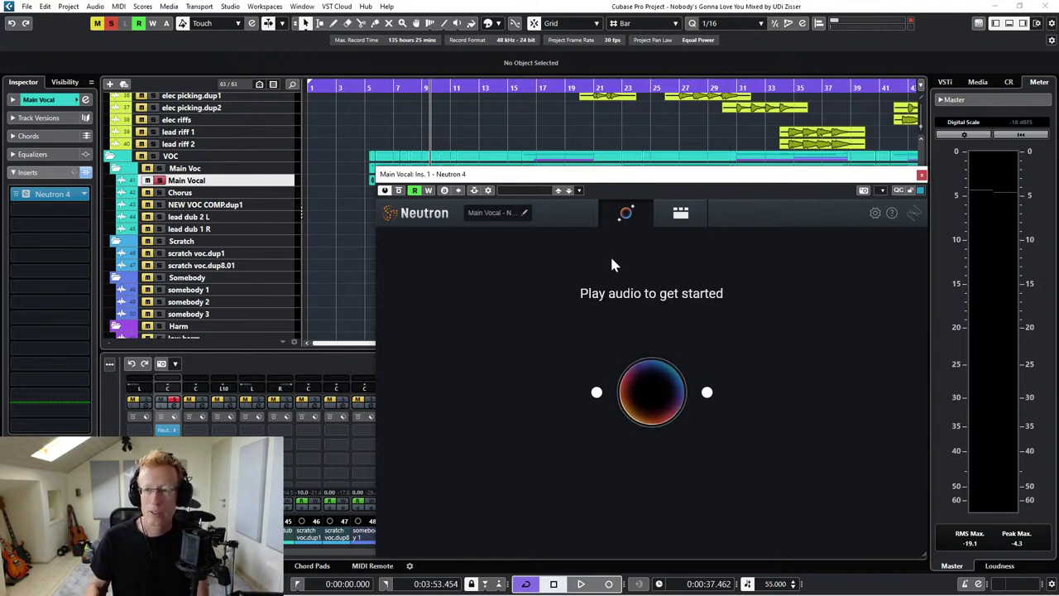
key("space")
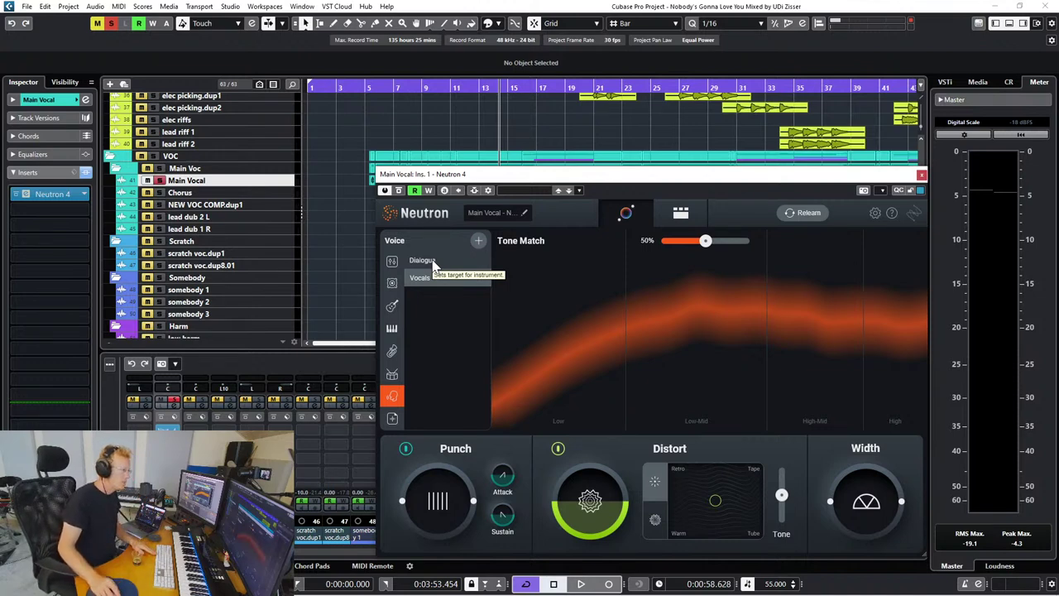
- Lower Tone Match to 46% and open the audio import for custom targets, closing it without choosing a file
mouse_move(704, 246)
left_mouse_down()
mouse_move(681, 245)
mouse_move(703, 251)
left_mouse_up()
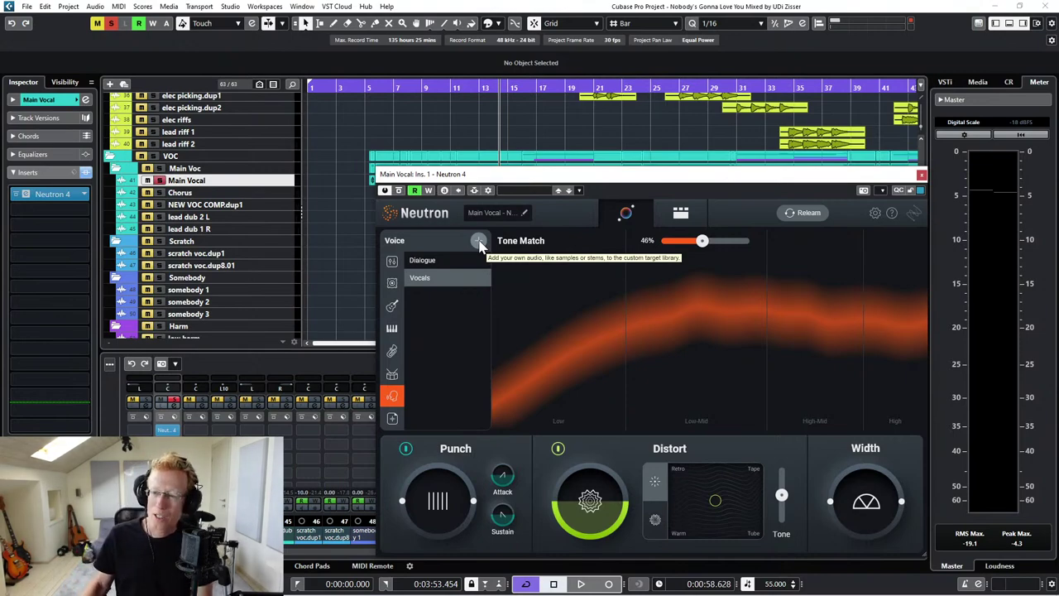
left_click(479, 241)
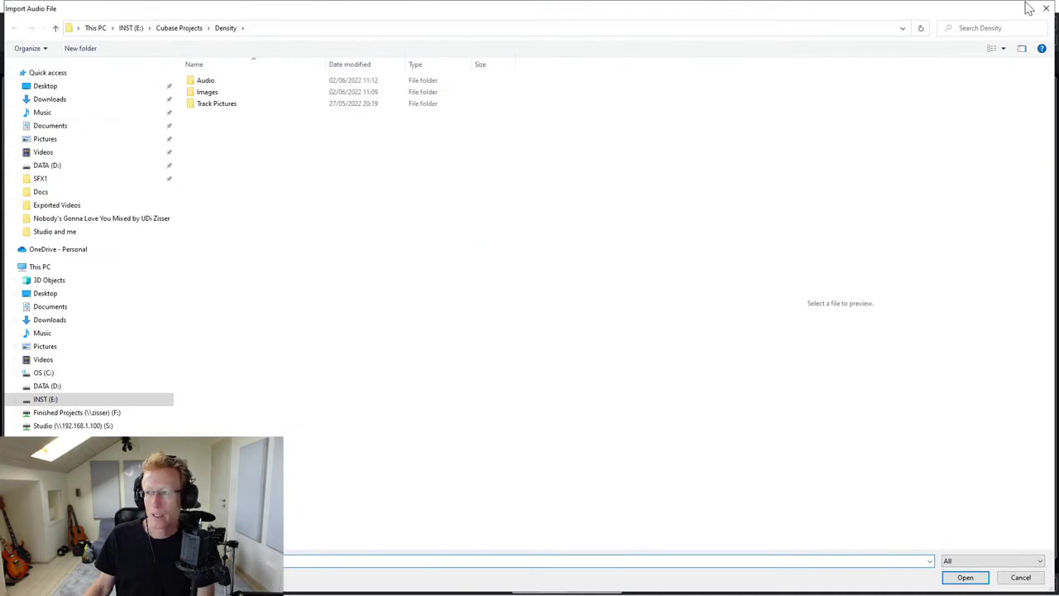
left_click(1048, 10)
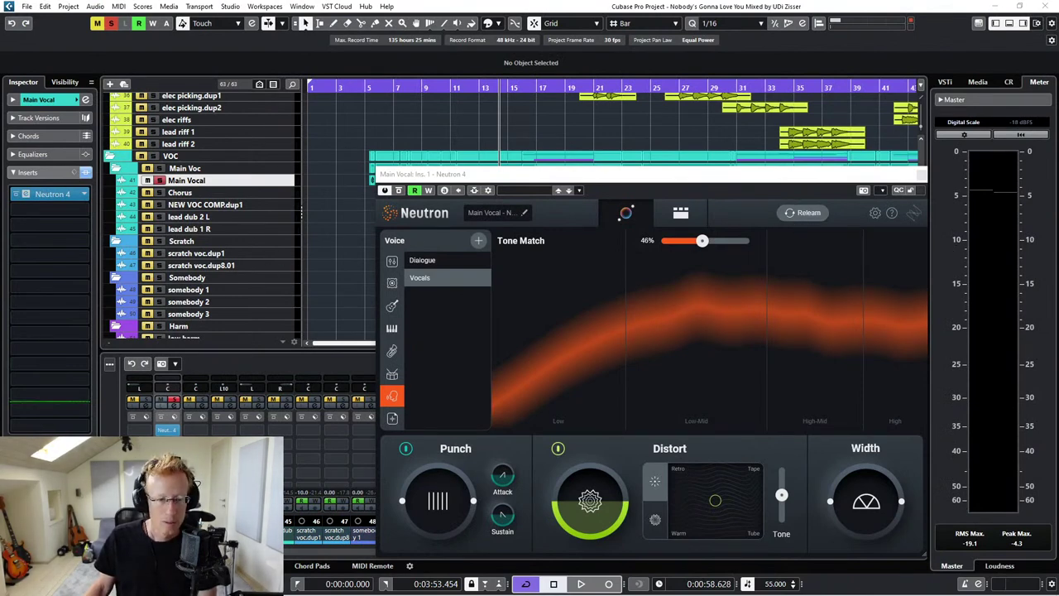
- Set Tone Match to 72% while auditioning the vocal, and adjust the overall Punch amount
scroll(192, 305, "down", 5)
scroll(427, 164, "up", 8)
left_click(428, 174)
key("space")
left_click_drag(703, 240, 726, 243)
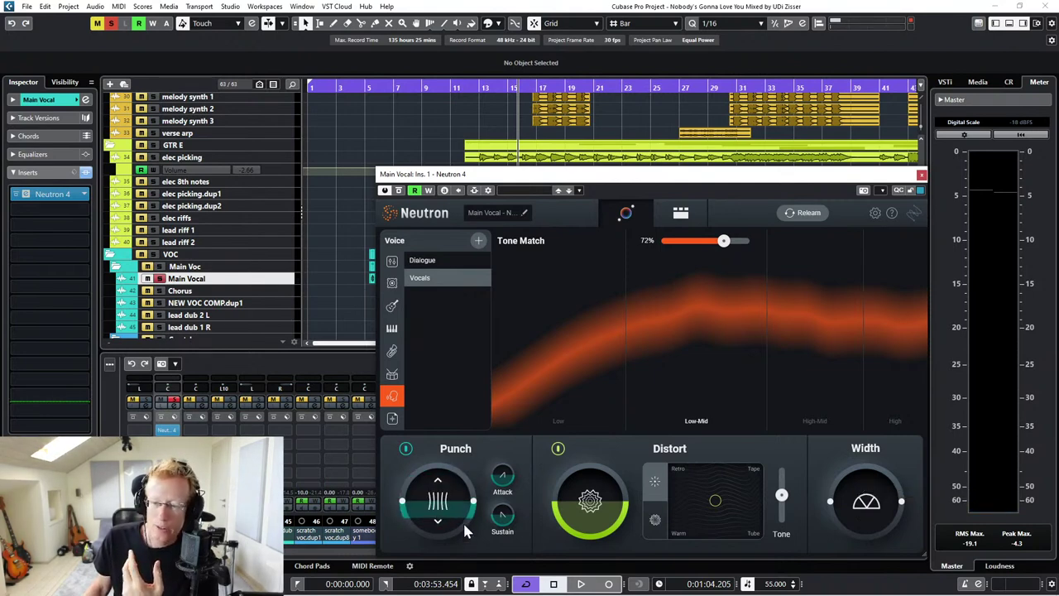
mouse_move(467, 494)
left_mouse_down()
mouse_move(467, 465)
mouse_move(460, 554)
mouse_move(442, 533)
mouse_move(452, 495)
left_mouse_up()
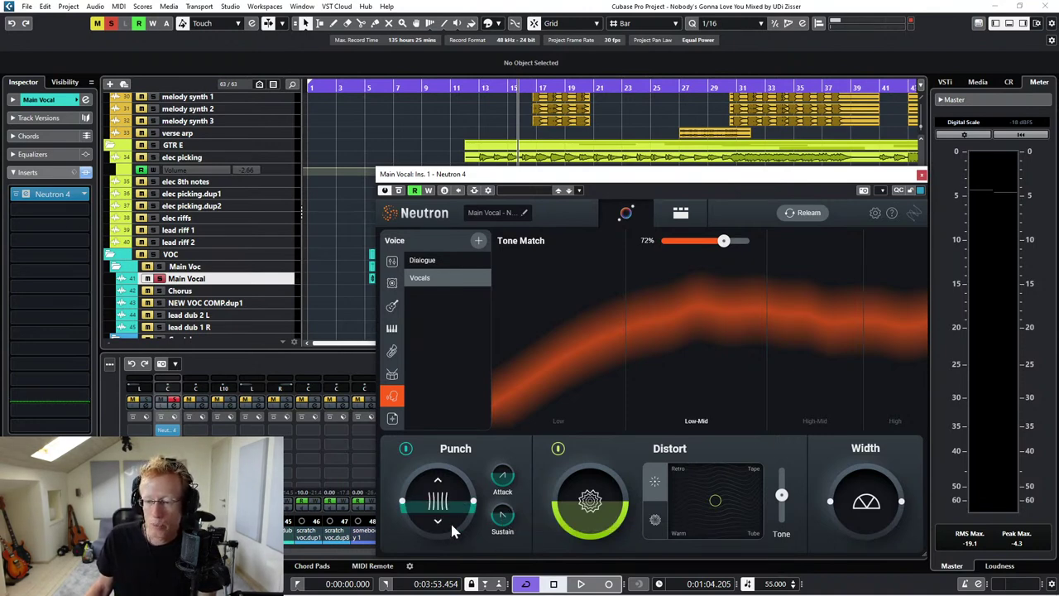
mouse_move(451, 518)
left_mouse_down()
mouse_move(456, 478)
mouse_move(463, 522)
mouse_move(457, 508)
left_mouse_up()
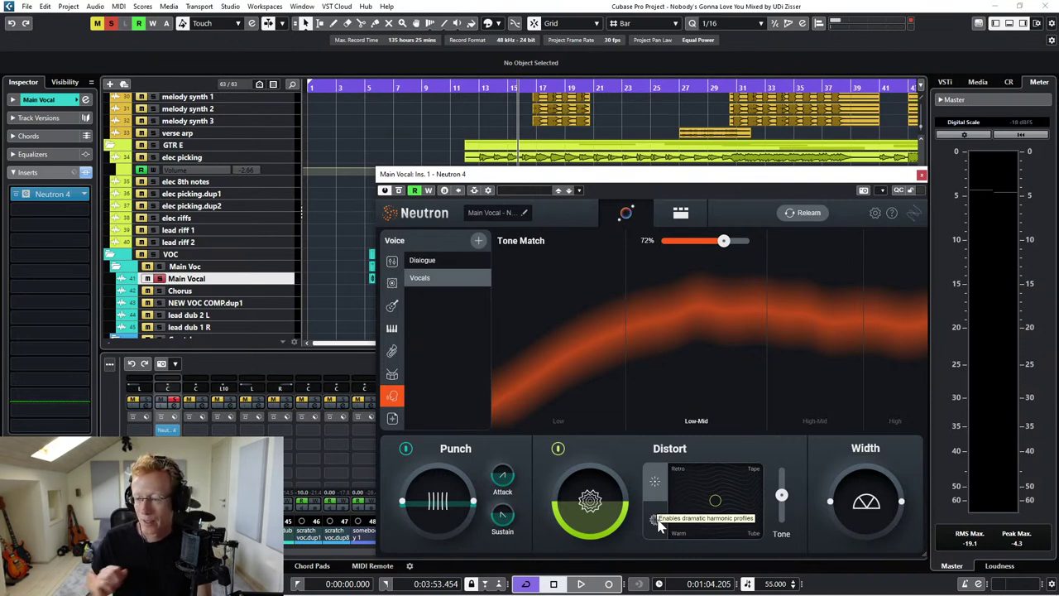
- Switch Distort to the dramatic harmonic profiles and lower its Tone to about -34 while playing the vocal
left_click(655, 520)
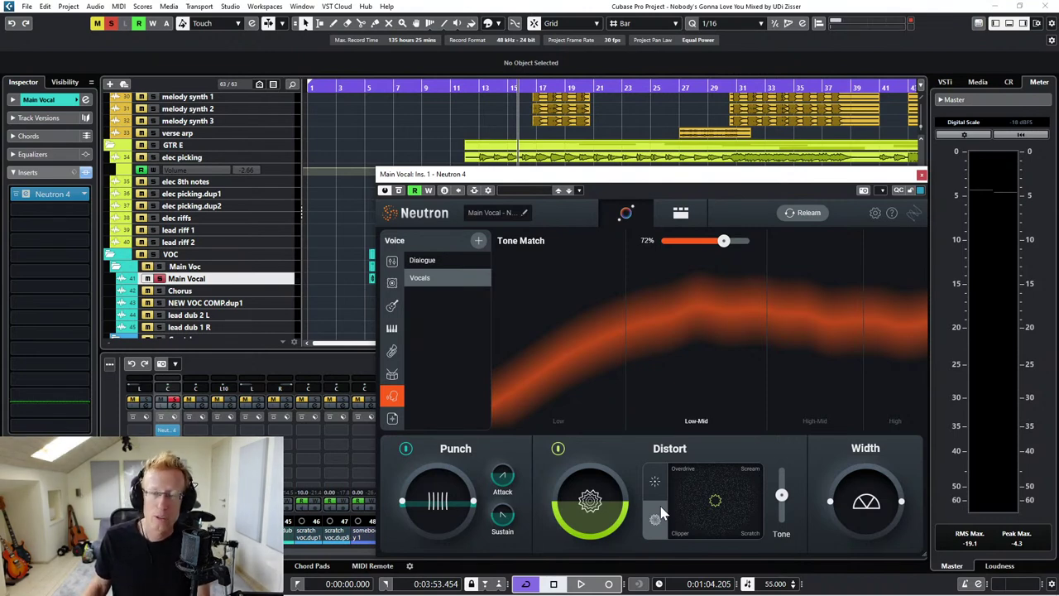
key("space")
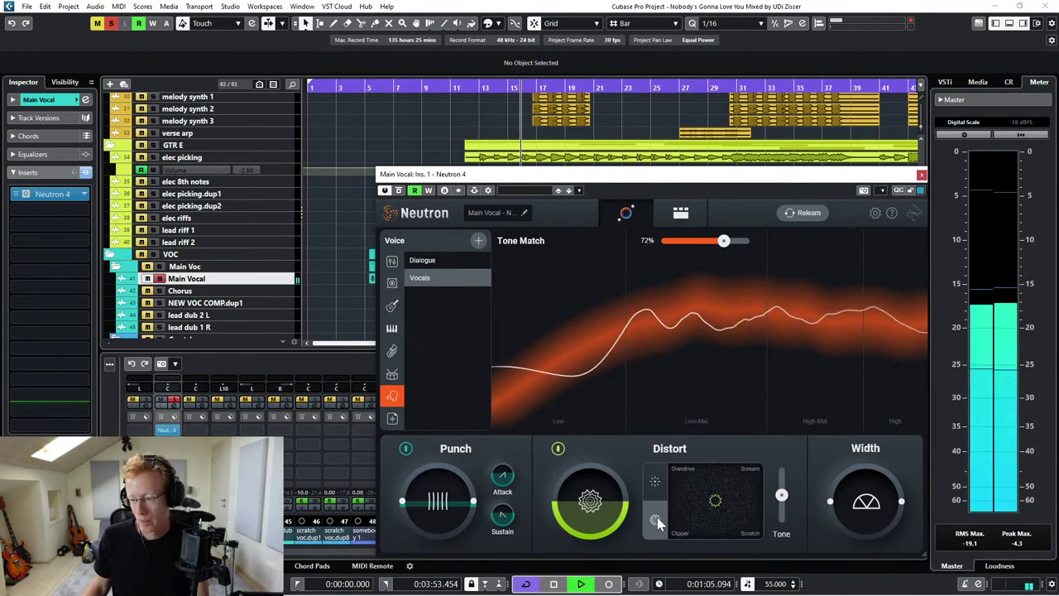
left_click_drag(782, 497, 788, 518)
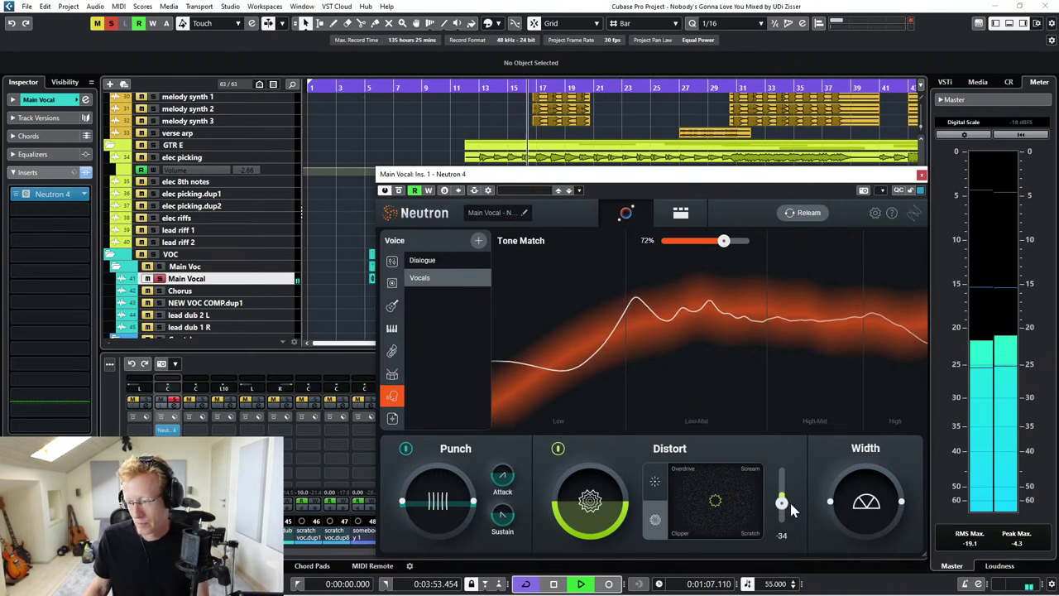
- Audition the dramatic Distort blends between Scream and Overdrive on different song sections with a reduced distortion amount
left_click_drag(718, 518, 732, 489)
left_click_drag(608, 509, 596, 556)
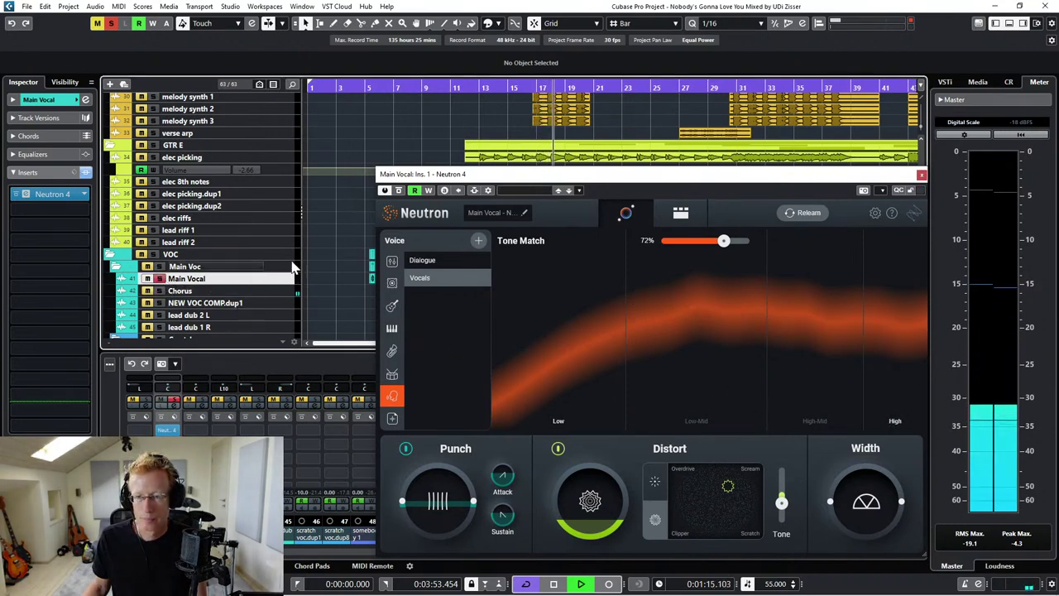
left_click(608, 88)
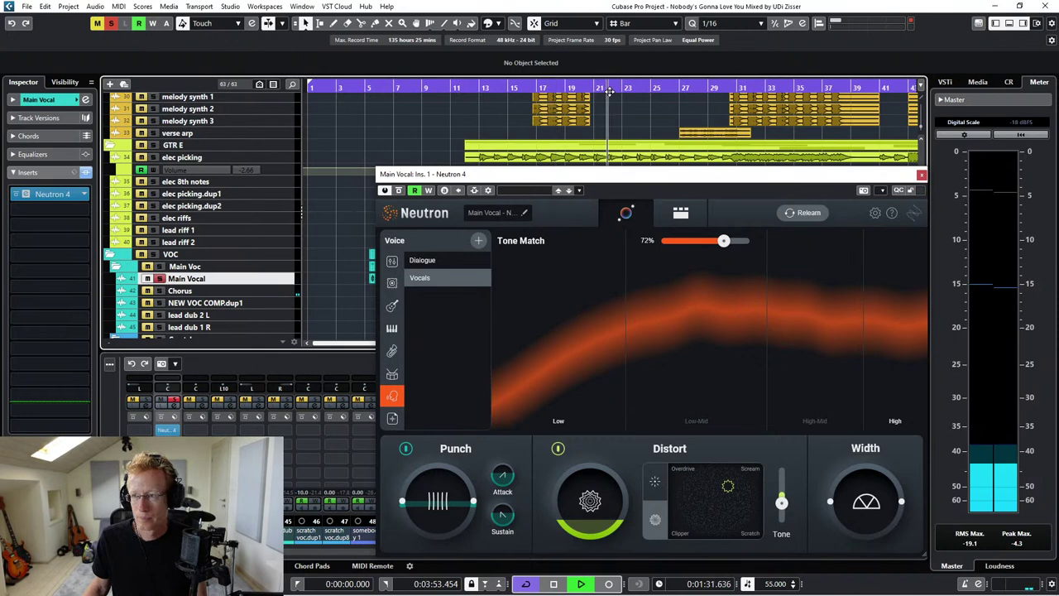
left_click(714, 88)
left_click_drag(608, 521, 595, 542)
left_click_drag(727, 487, 744, 518)
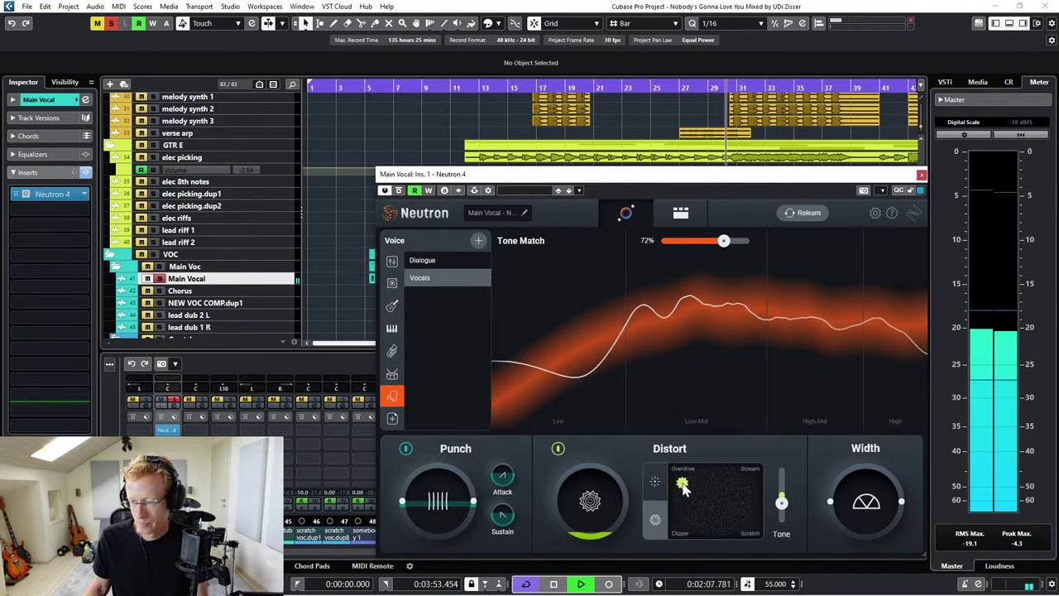
- Return Distort to the subtle profiles, blend it toward Warm, and raise the distortion amount moderately during playback
left_click(654, 483)
left_click_drag(683, 505, 728, 489)
left_click_drag(608, 523, 612, 493)
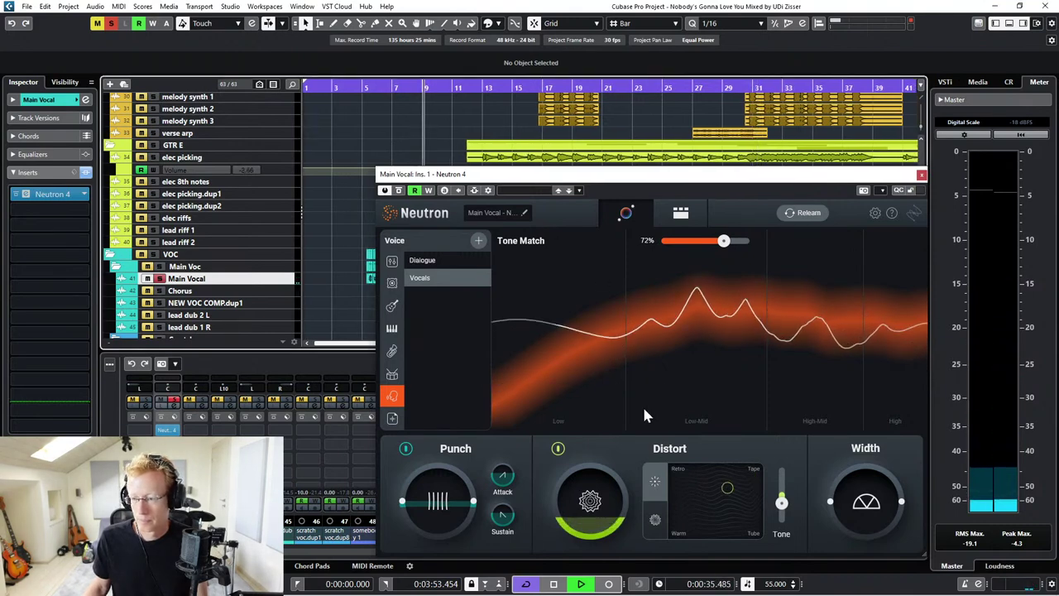
mouse_move(595, 516)
left_mouse_down()
mouse_move(622, 492)
mouse_move(610, 512)
left_mouse_up()
left_click_drag(728, 489, 686, 521)
key("space")
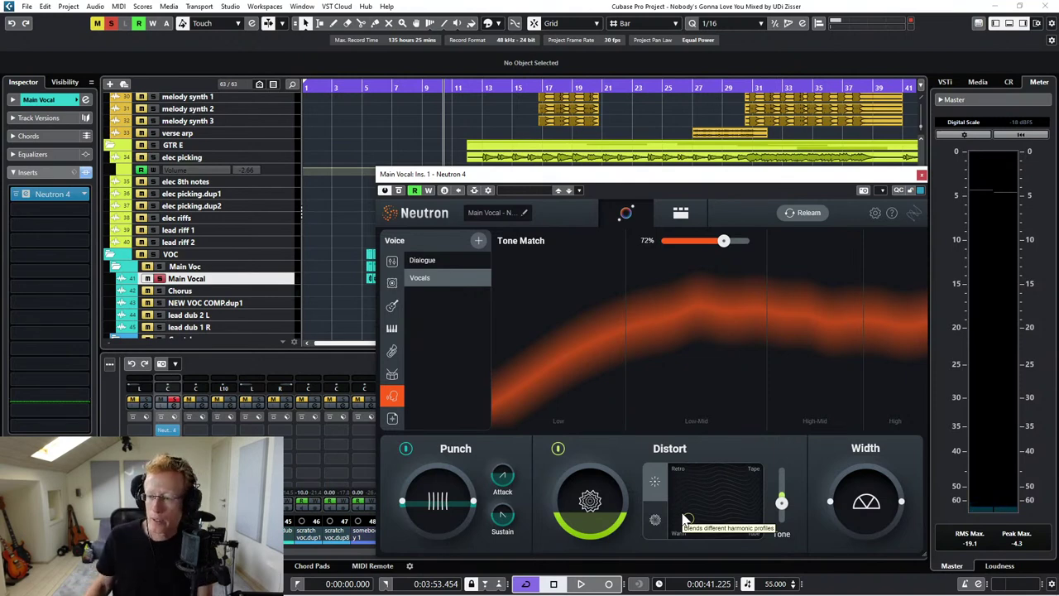
- Widen the vocal to a Width of about 41 and audition the result
left_click_drag(869, 500, 865, 447)
key("space")
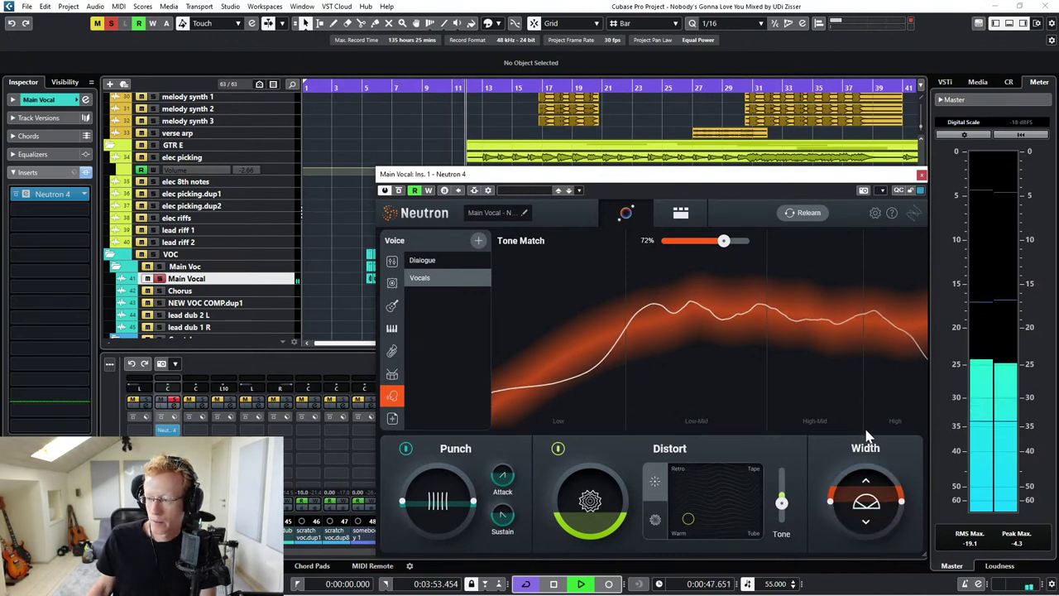
key("space")
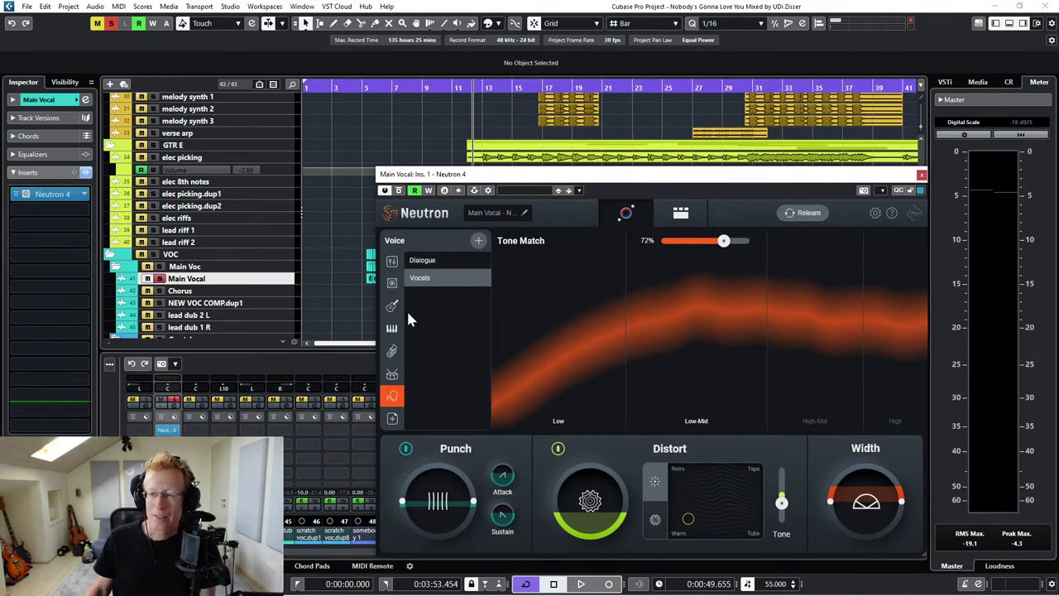
- Compare the Assistant view with the Detailed view's module chain, ending on the Sculptor module
left_click(792, 212)
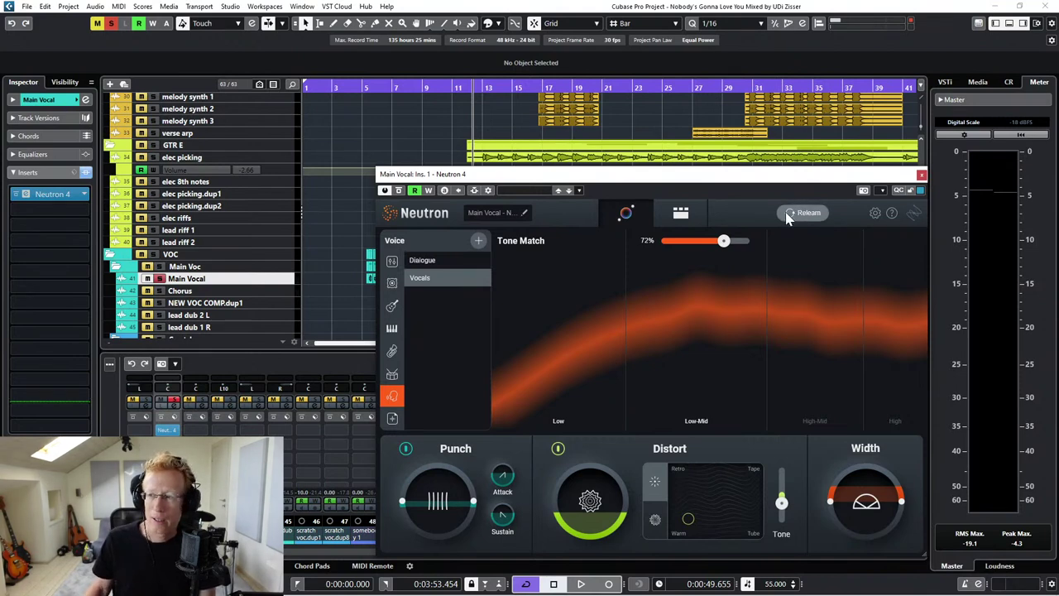
left_click(680, 213)
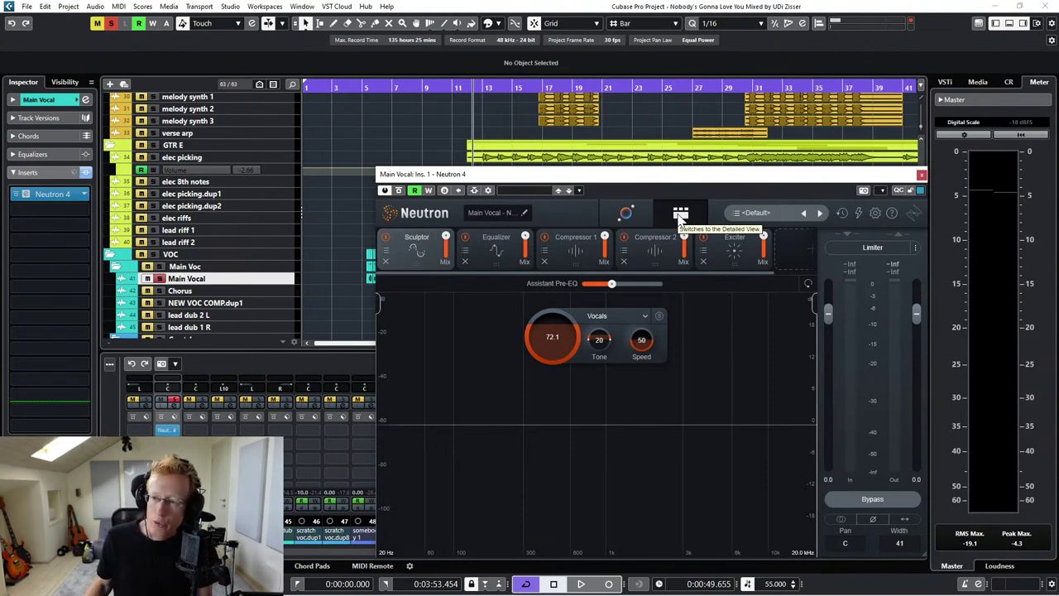
left_click(628, 214)
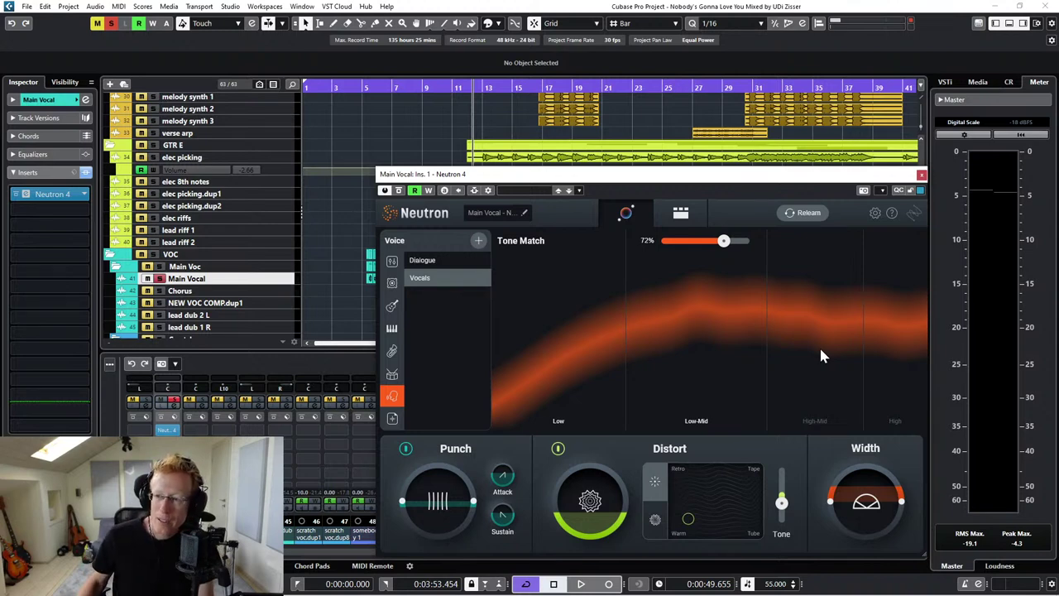
left_click(679, 214)
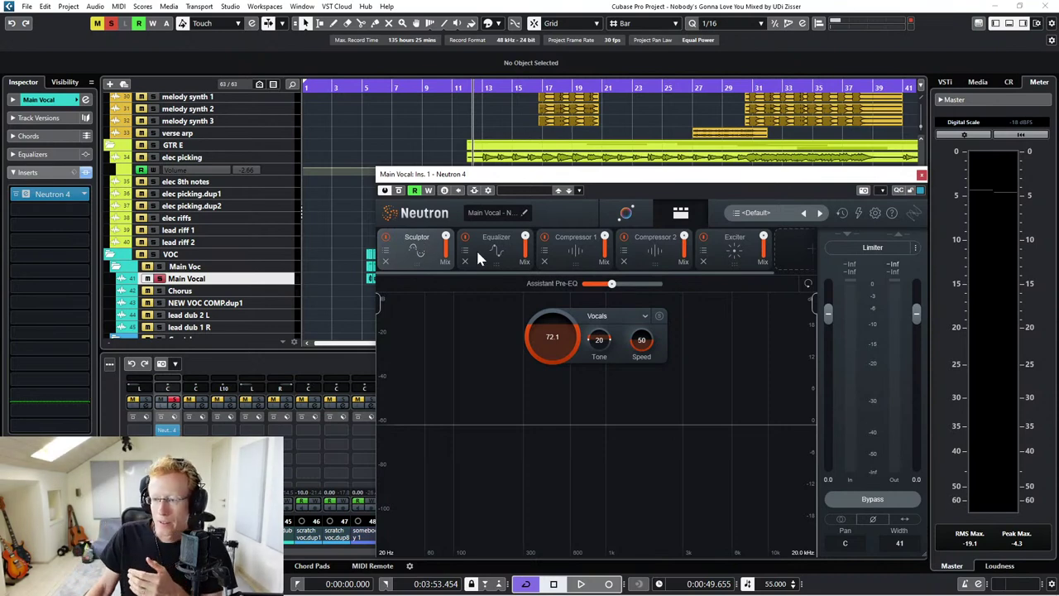
- Raise the Sculptor intensity to 100, reduce the Assistant's Tone Match to roughly half, and recheck the Sculptor
left_click_drag(551, 338, 570, 294)
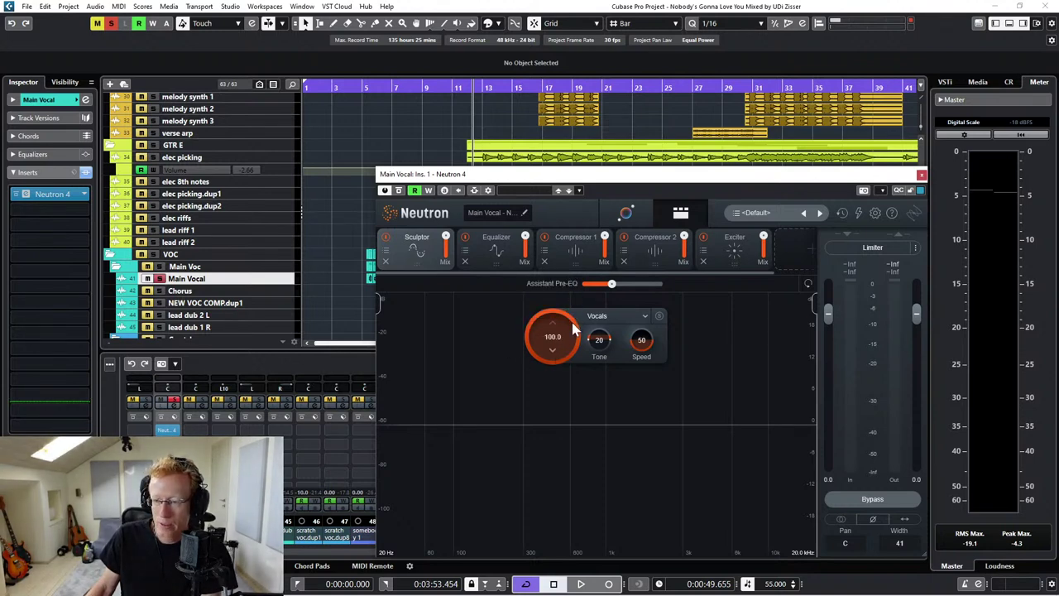
left_click(633, 213)
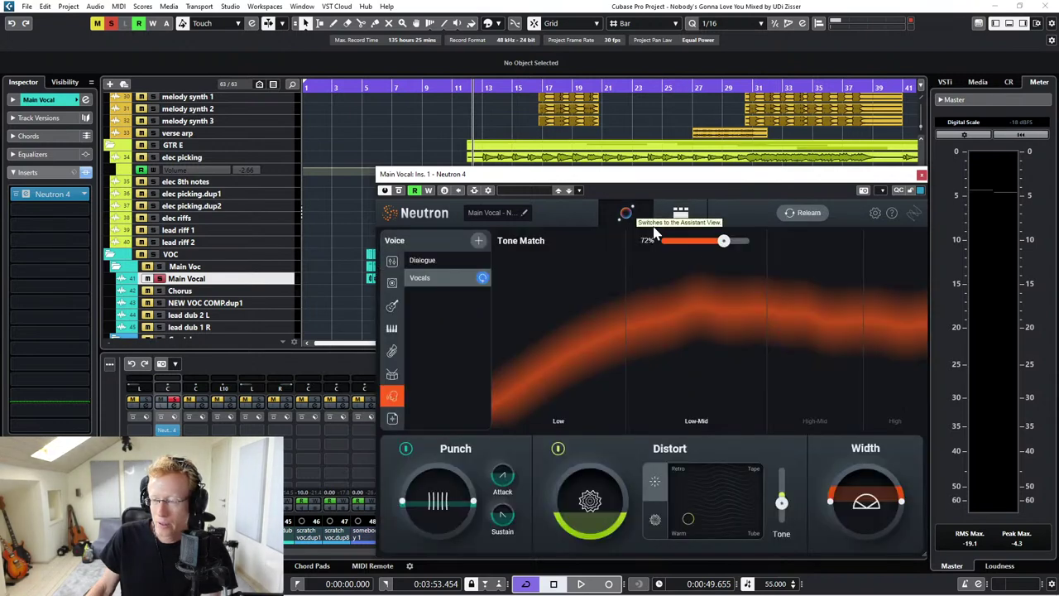
mouse_move(723, 241)
left_mouse_down()
mouse_move(647, 258)
mouse_move(674, 241)
mouse_move(709, 241)
left_mouse_up()
left_click(679, 213)
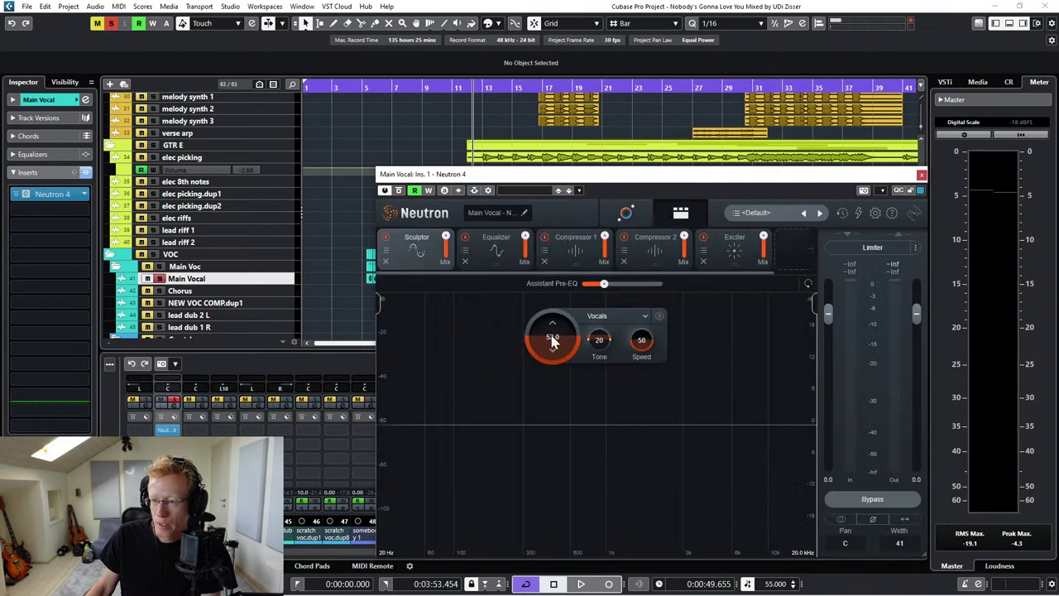
- Set the Sculptor intensity to 100 again and raise Tone Match to its maximum, comparing the Assistant Pre-EQ
left_click_drag(573, 342, 563, 311)
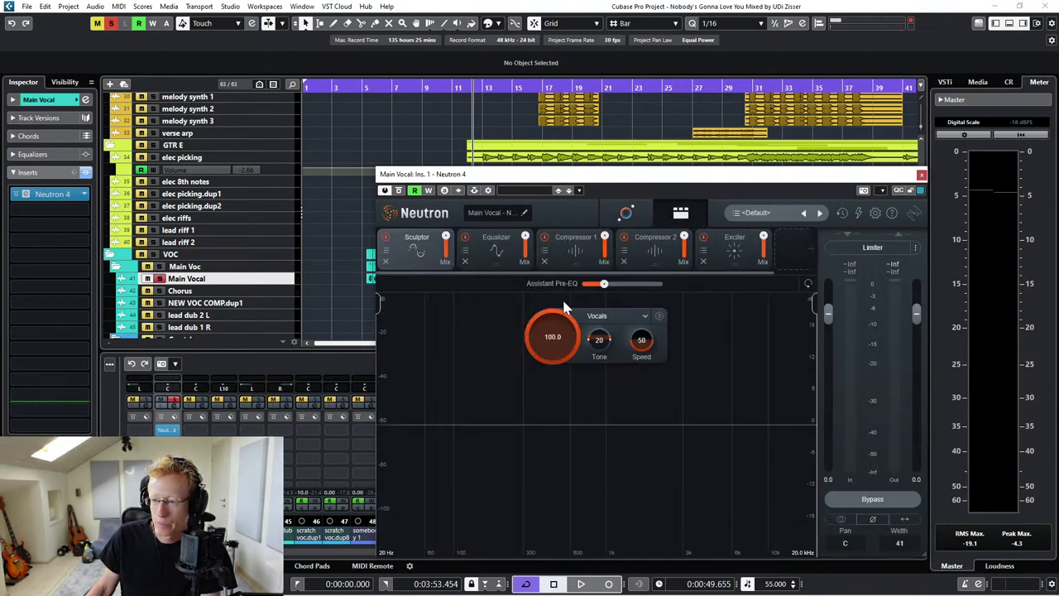
left_click(649, 214)
left_click_drag(709, 246, 768, 237)
left_click(682, 214)
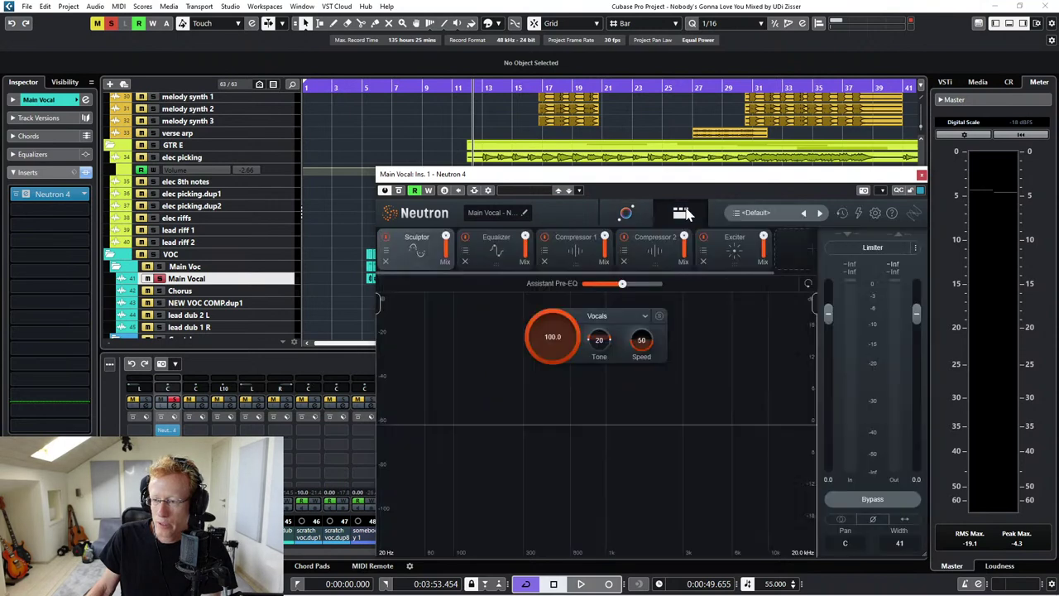
- Drop Tone Match to 0% and raise only the Sculptor intensity to 100 in the Detailed view
left_click(633, 216)
left_click_drag(747, 240, 585, 245)
left_click(676, 215)
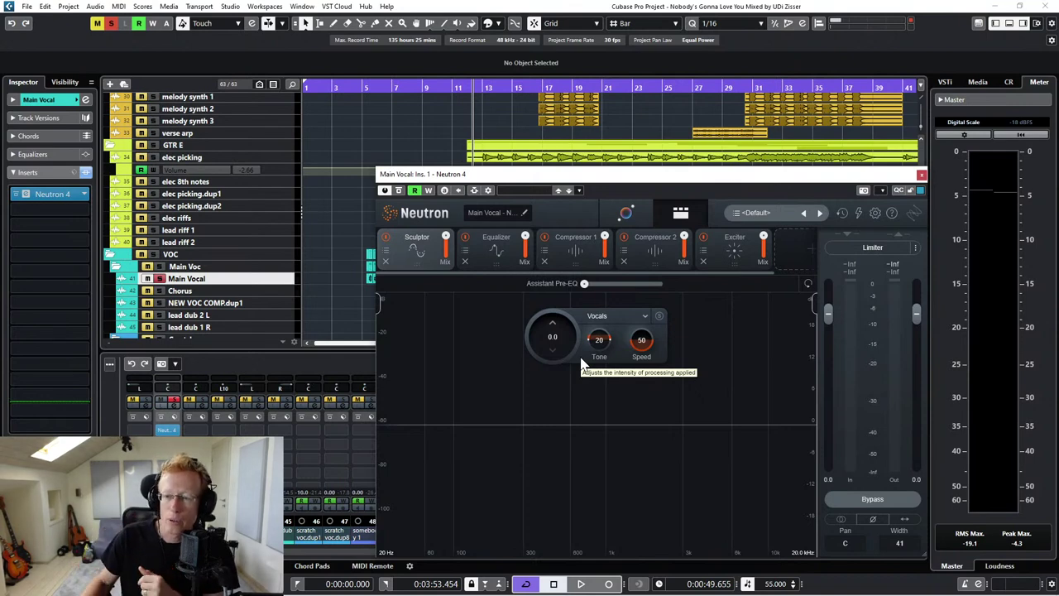
left_click_drag(563, 340, 564, 249)
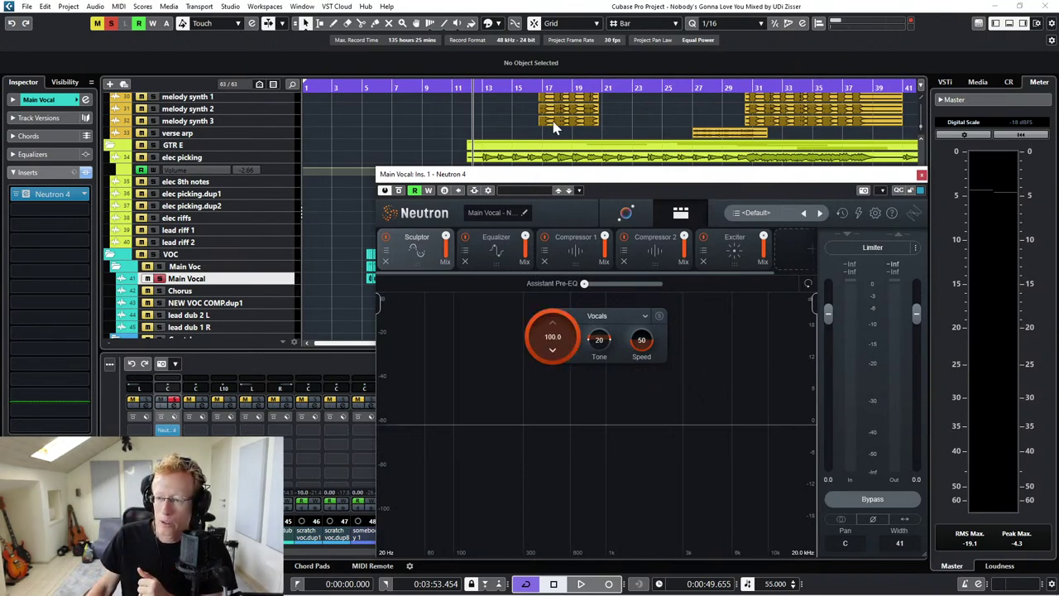
- Set Tone Match to 74% in the Assistant and return to the Sculptor in the Detailed view
left_click(627, 212)
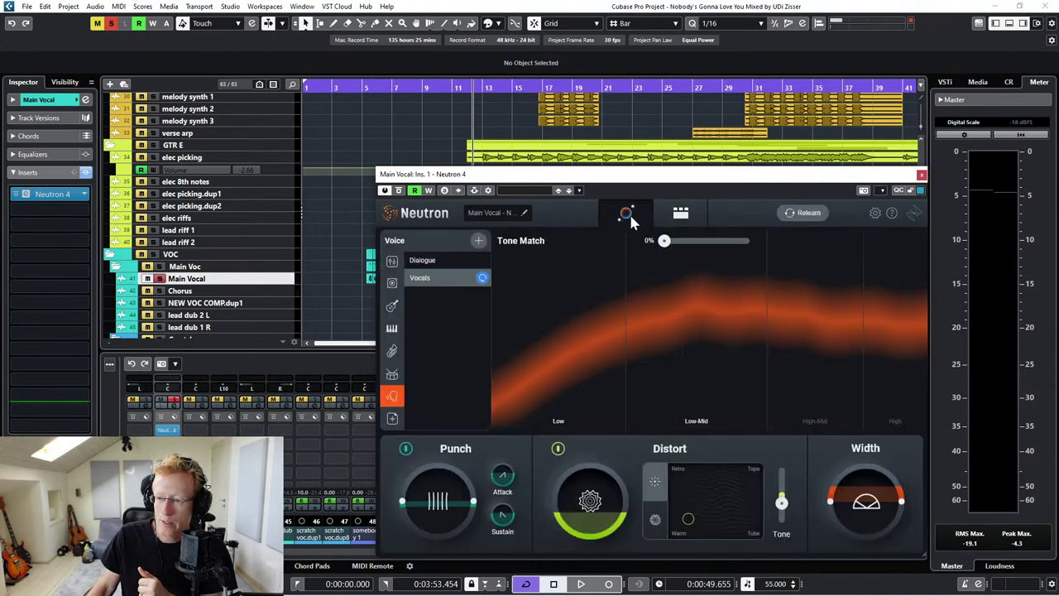
left_click_drag(660, 245, 721, 240)
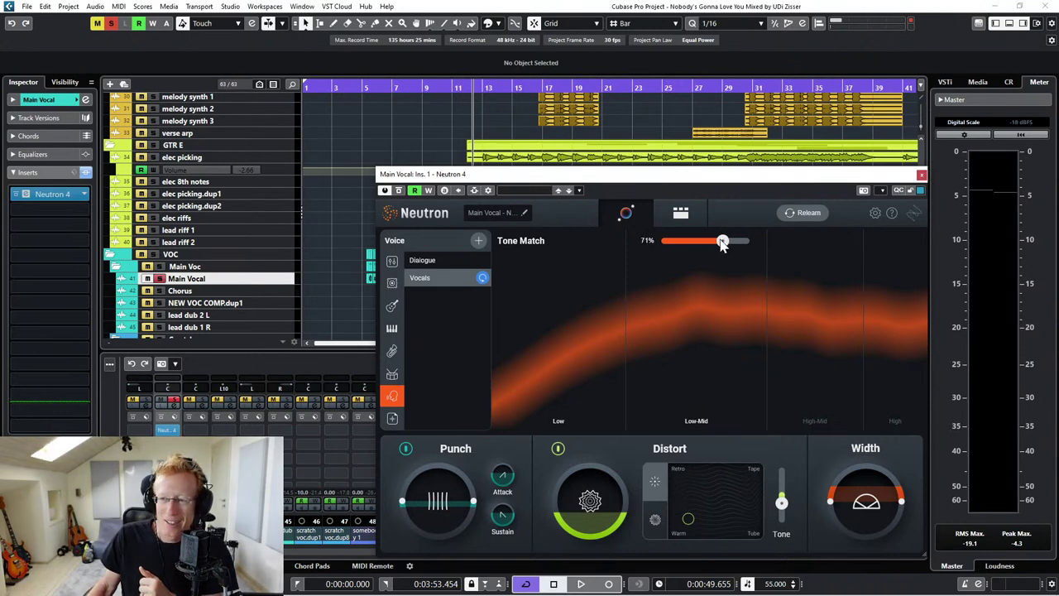
left_click(680, 213)
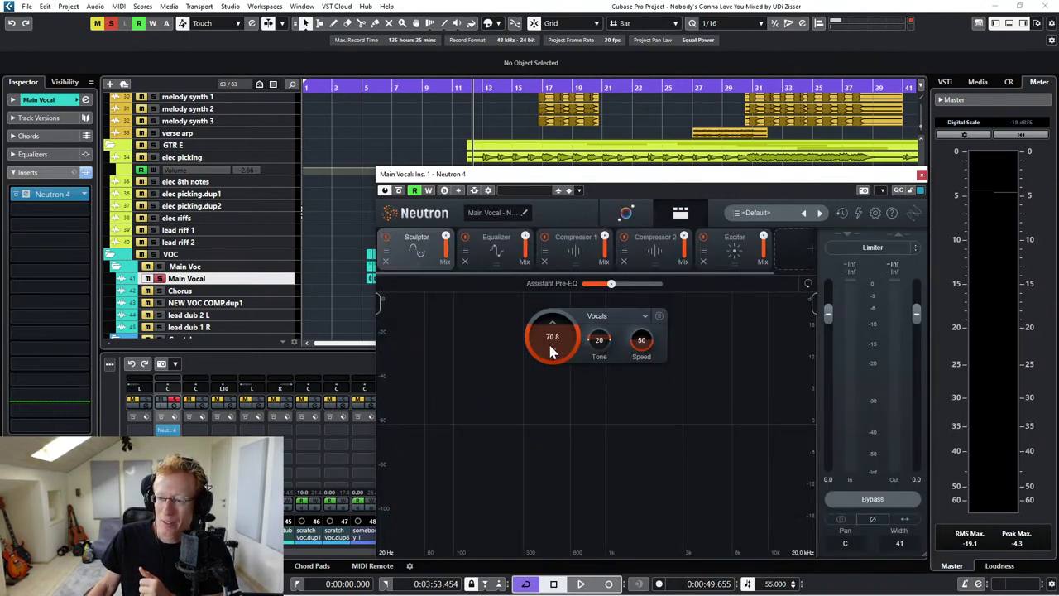
left_click(626, 214)
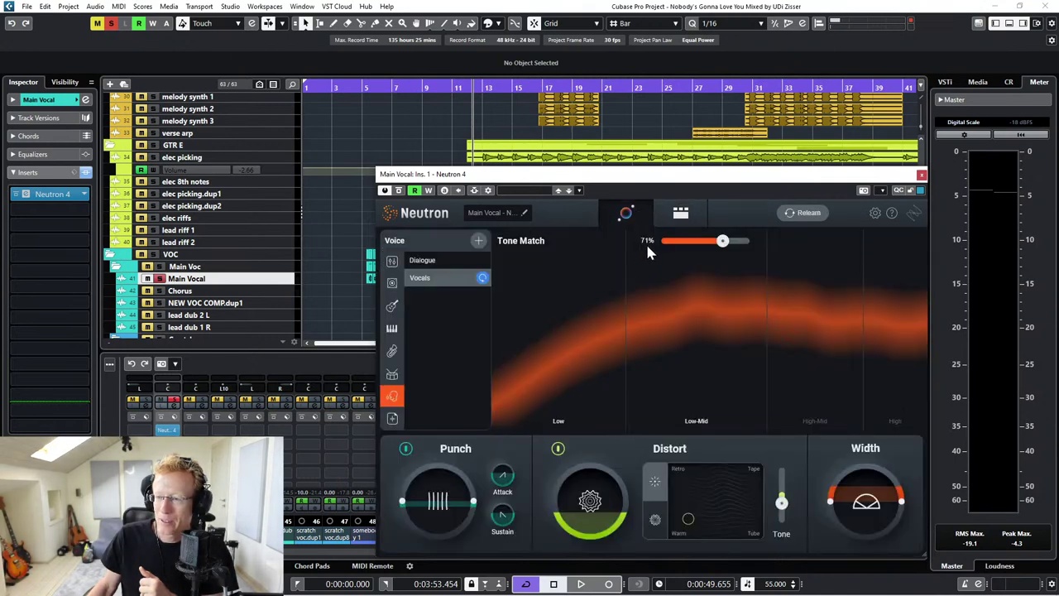
left_click_drag(717, 245, 727, 243)
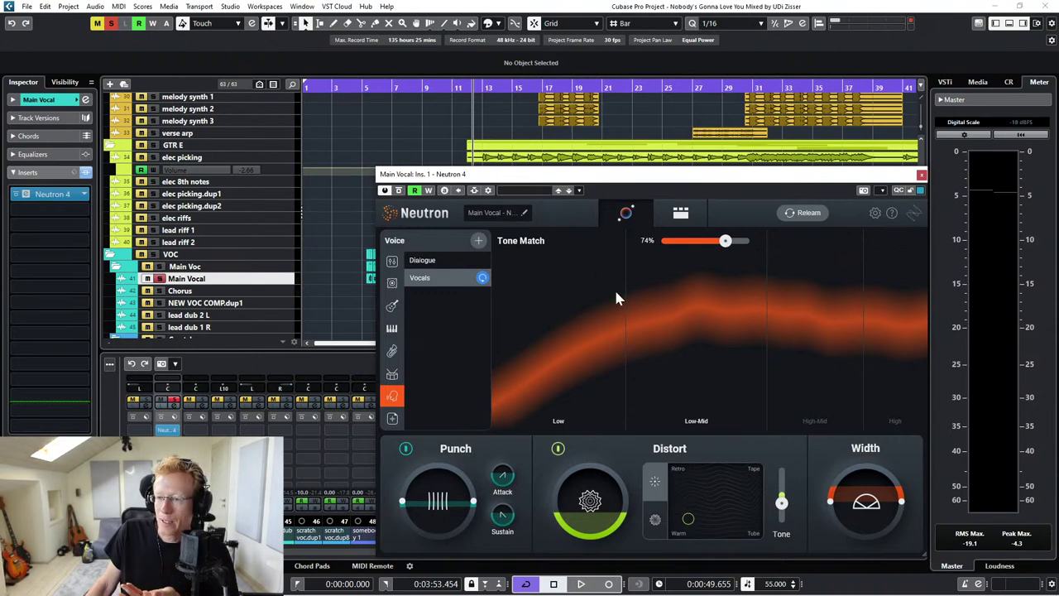
left_click(695, 217)
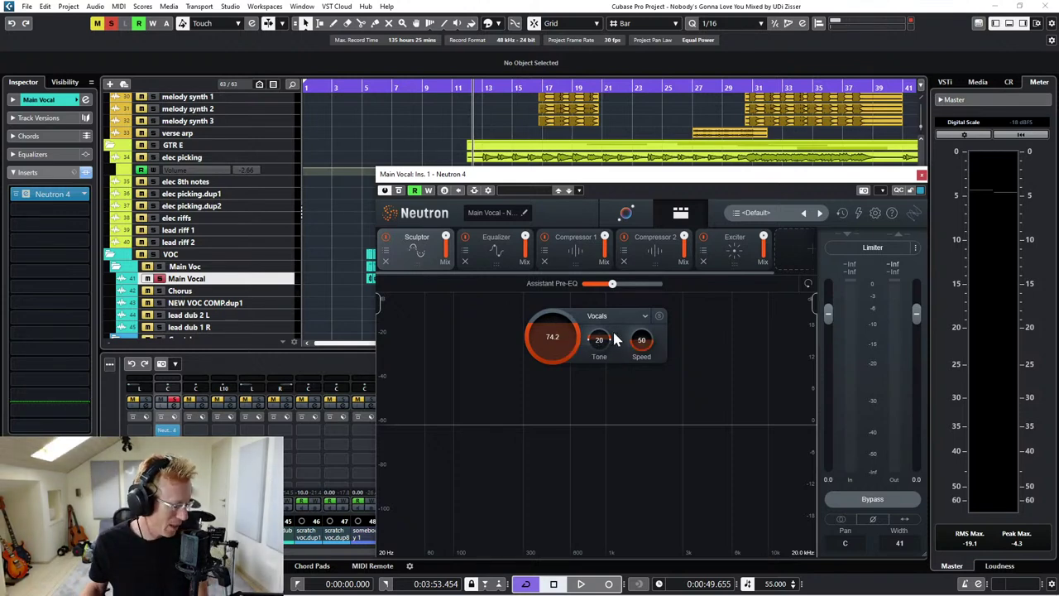
- Set the Sculptor's Speed to 40, Tone to 21 and intensity to 64.6 while playing the vocal
key("space")
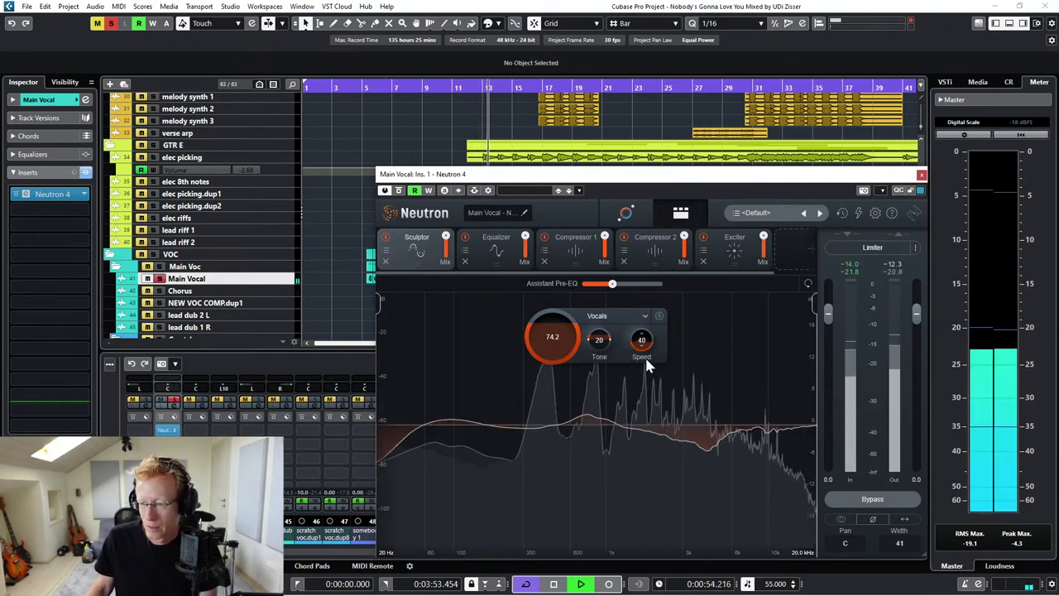
left_click_drag(647, 352, 560, 355)
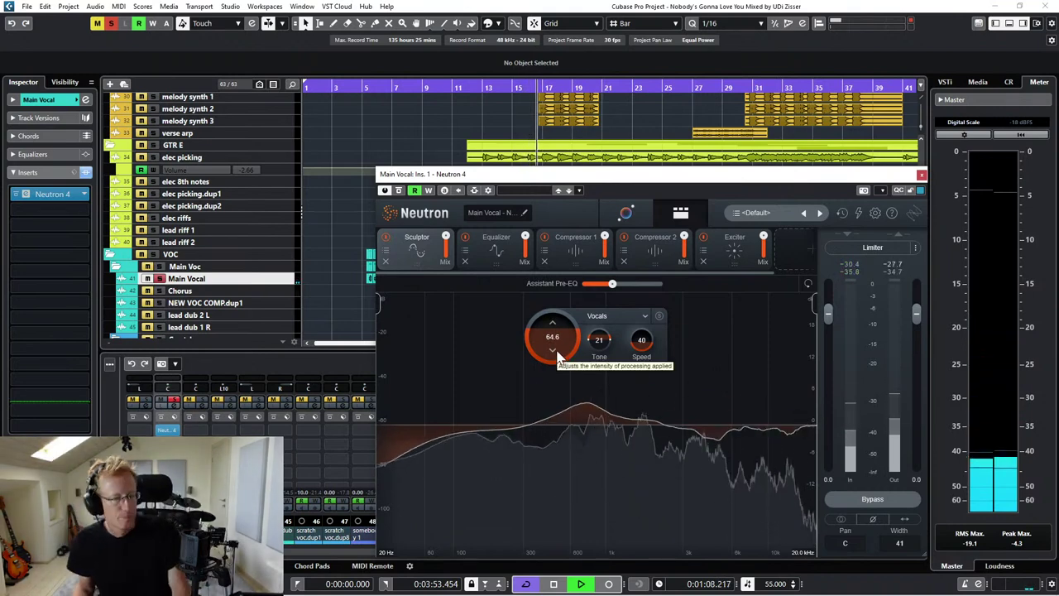
key("space")
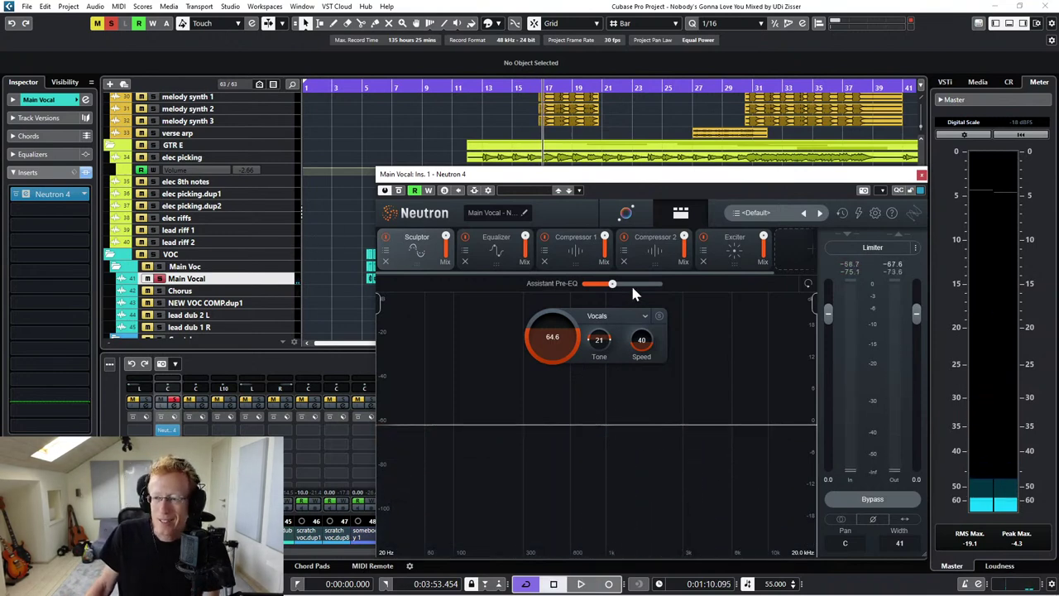
- Move the playhead to about bar 20 and look through the Sculptor's instrument target curves, keeping Vocals
left_click(588, 86)
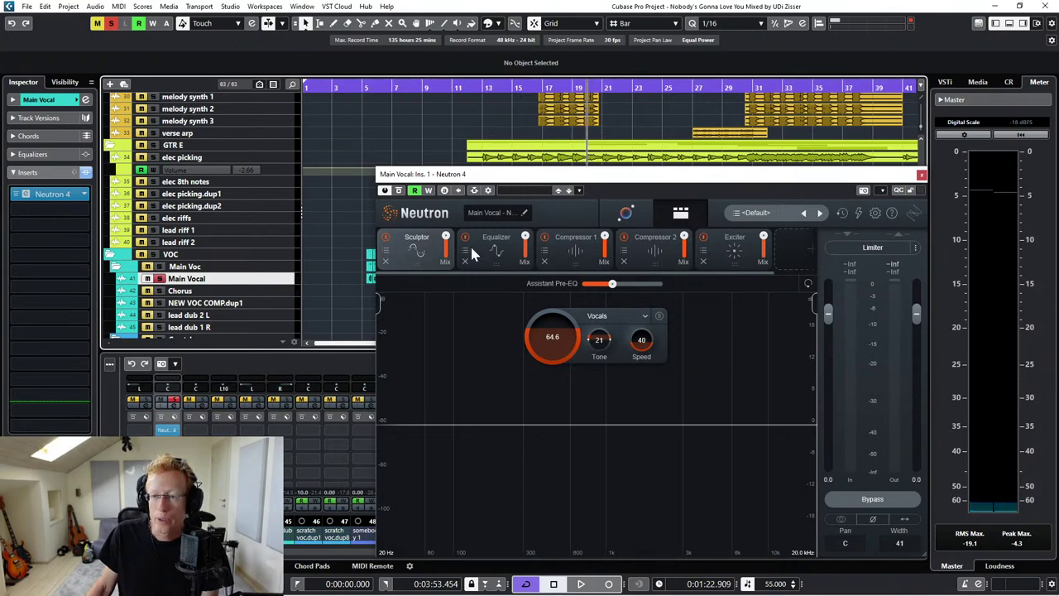
left_click(621, 316)
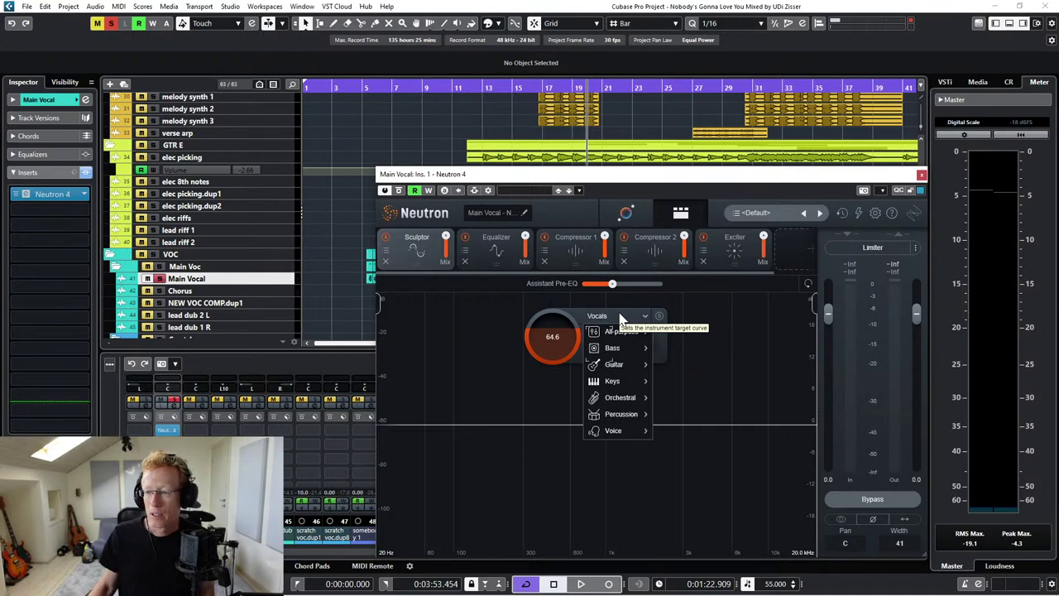
mouse_move(623, 335)
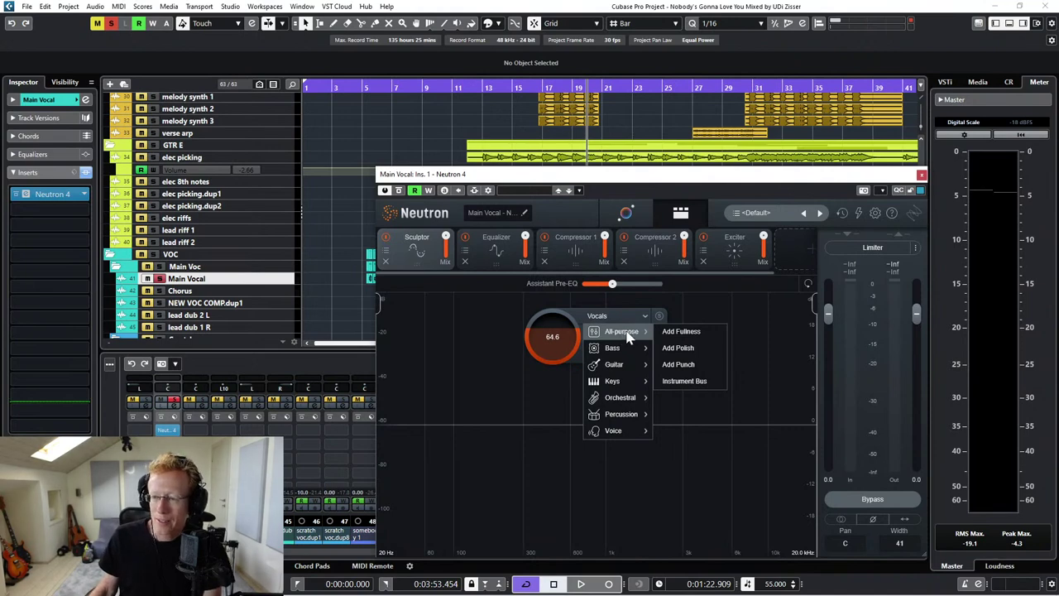
mouse_move(617, 365)
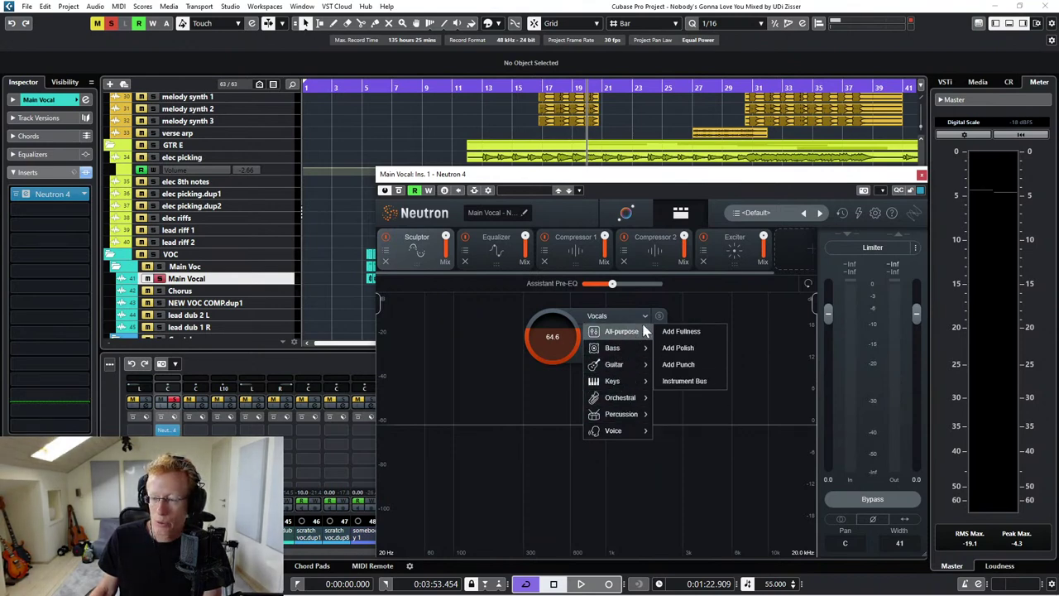
left_click(683, 319)
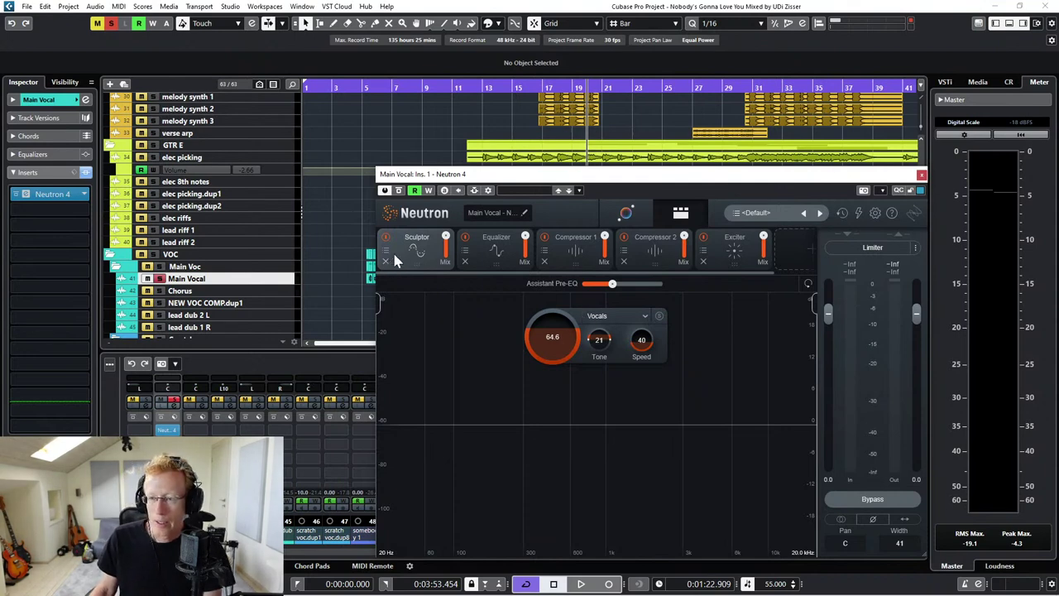
- In the Equalizer, add a Flat Highpass at 68 Hz while playing the vocal from about bar 8
left_click(495, 258)
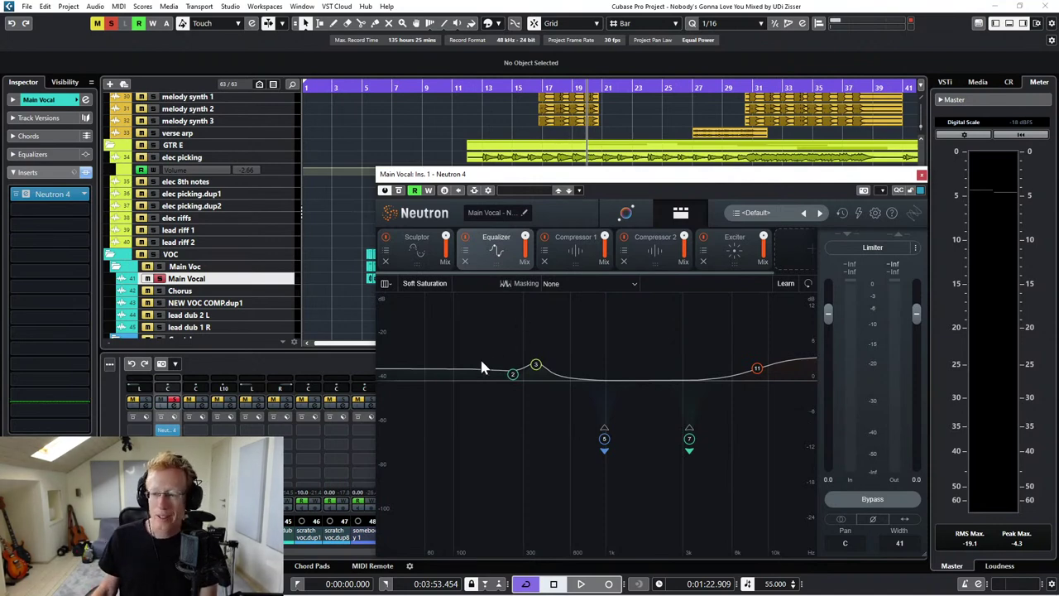
key("space")
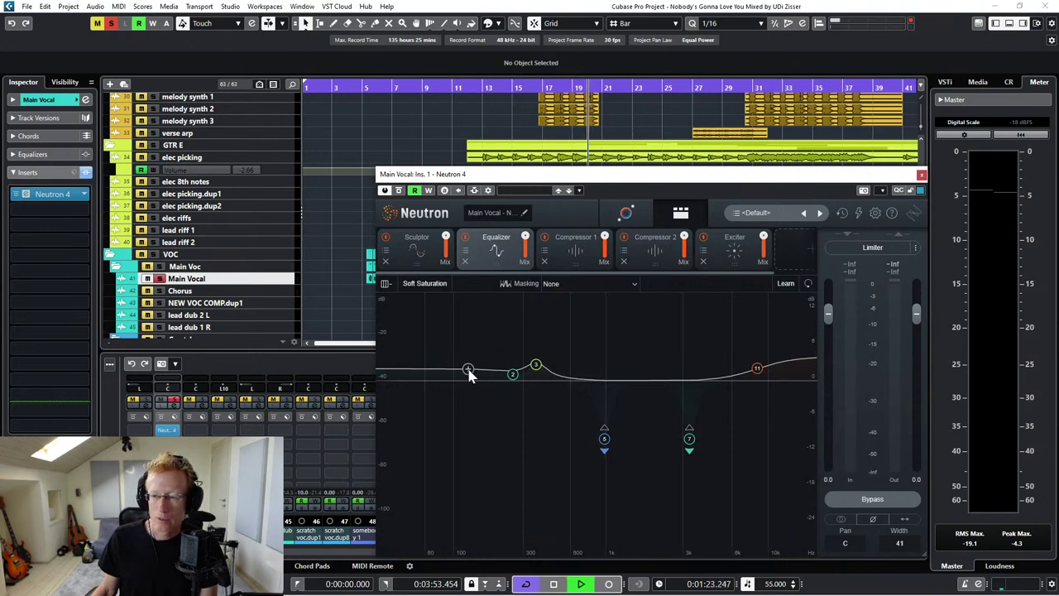
left_click(409, 87)
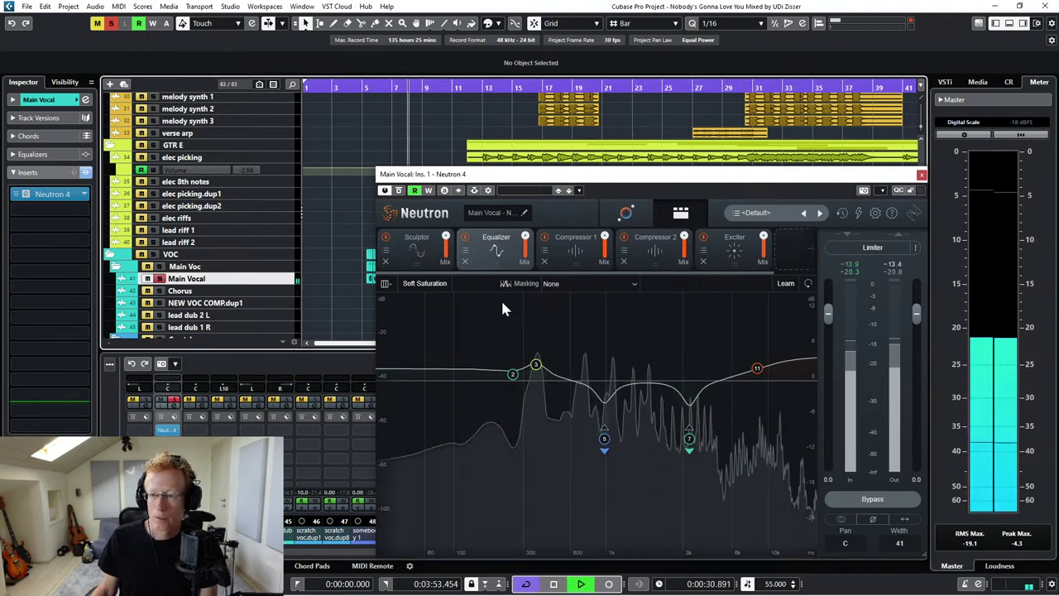
left_click(412, 379)
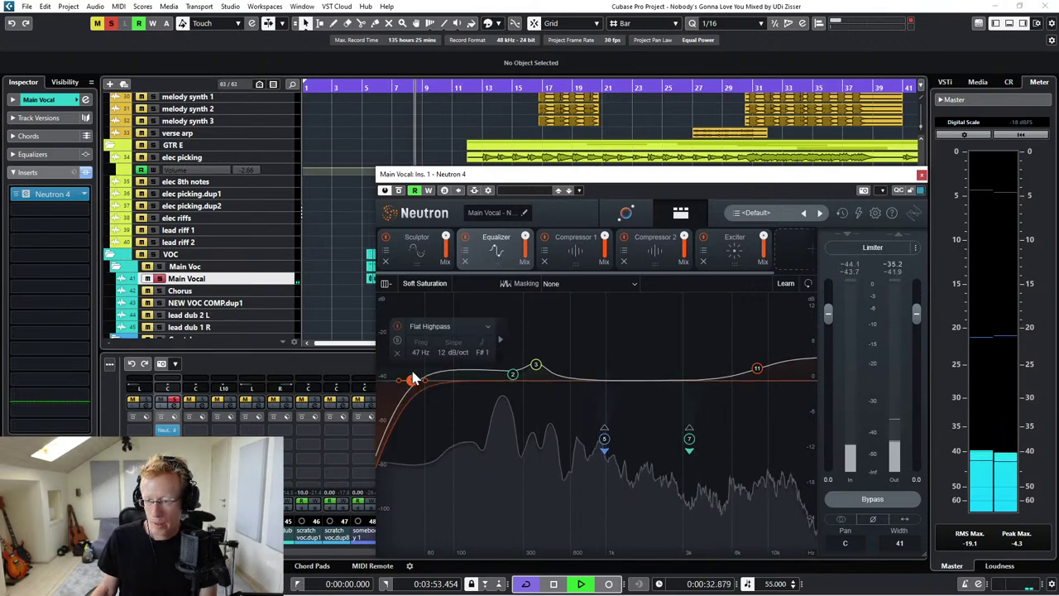
mouse_move(416, 386)
left_mouse_down()
mouse_move(730, 382)
mouse_move(419, 376)
mouse_move(434, 374)
left_mouse_up()
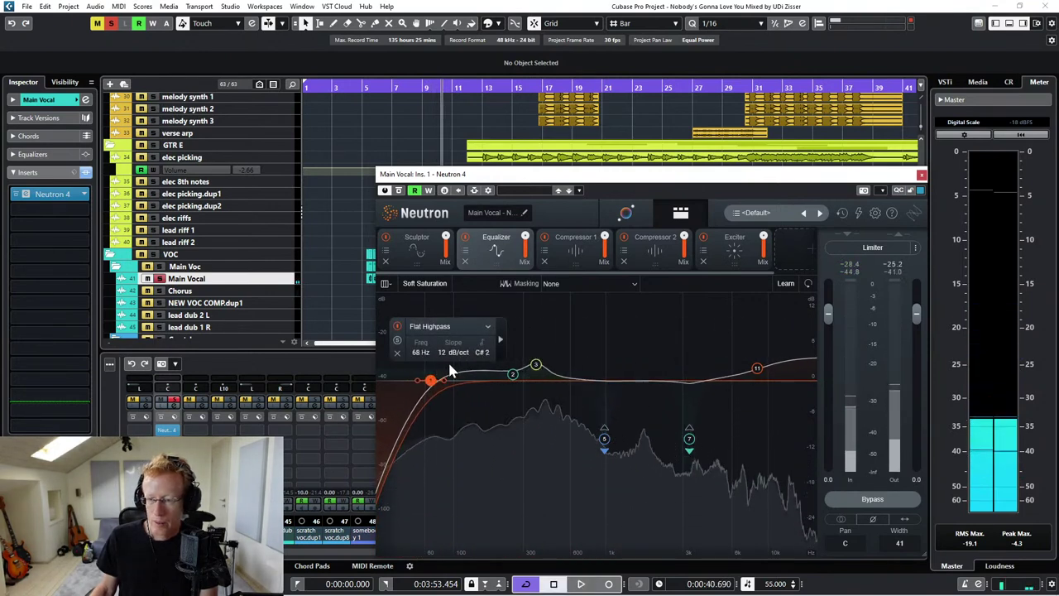
key("space")
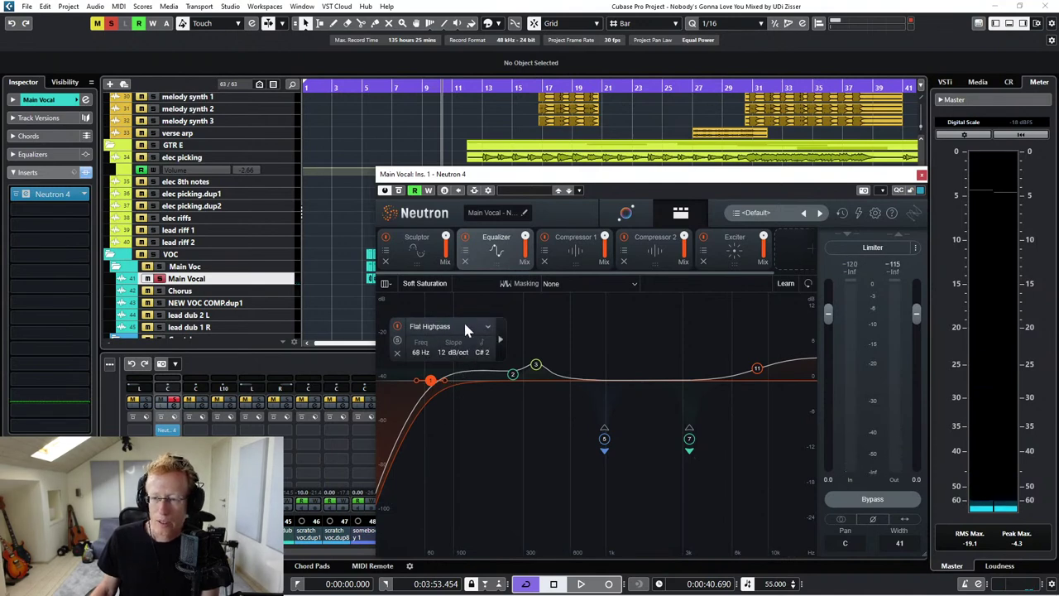
- Change the new highpass filter to the Resonant type and set its Q to 1.3
left_click(489, 328)
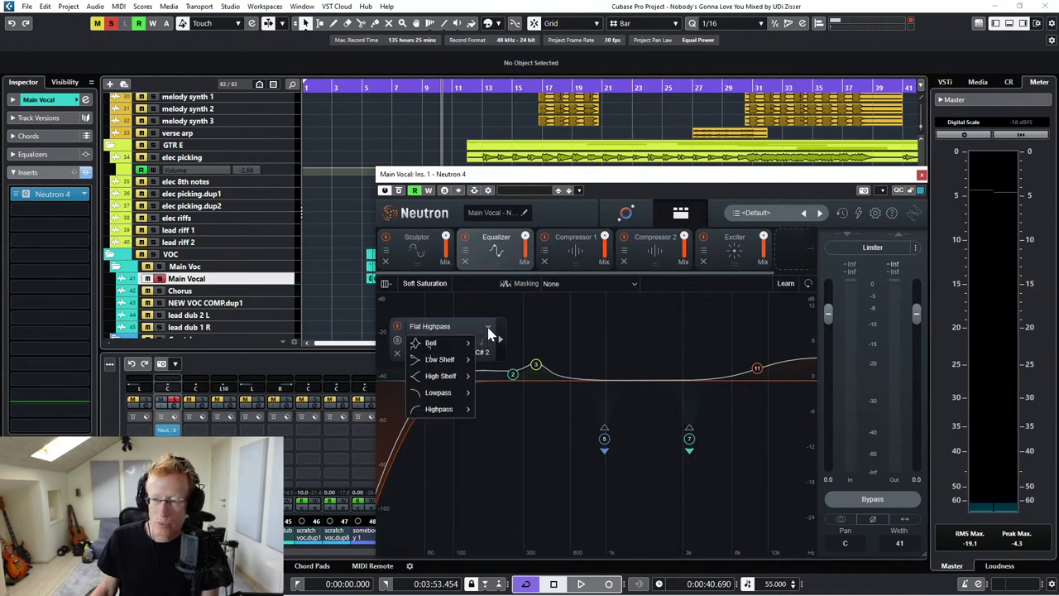
mouse_move(461, 397)
mouse_move(453, 416)
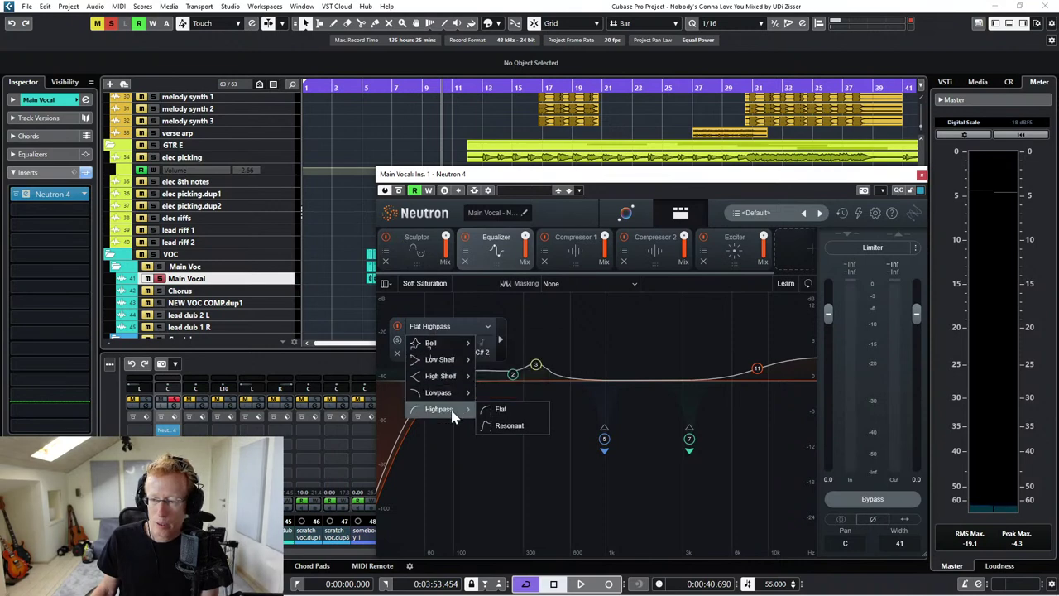
left_click(511, 425)
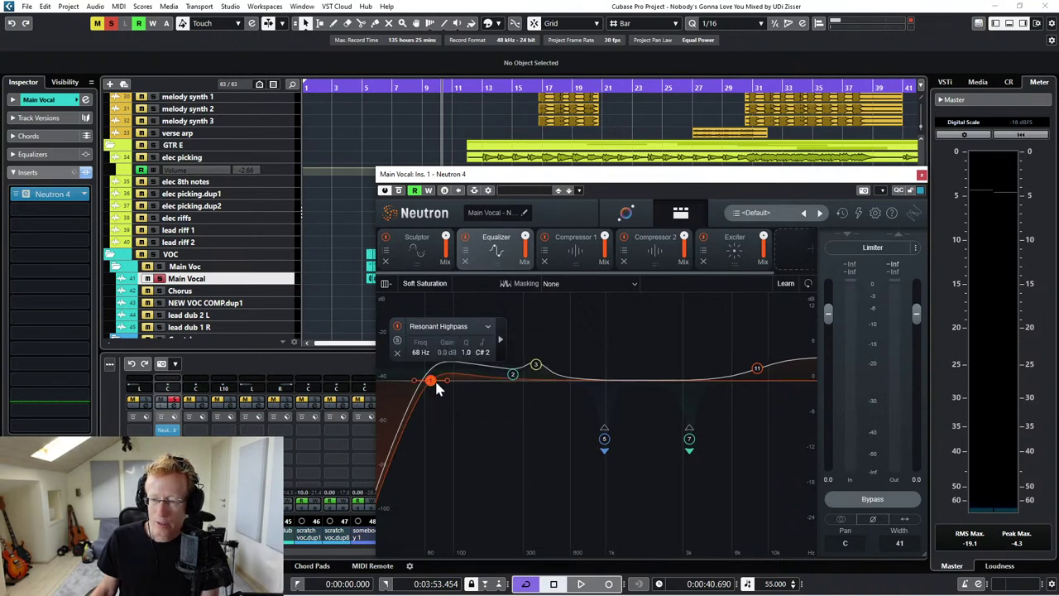
left_click_drag(448, 381, 447, 386)
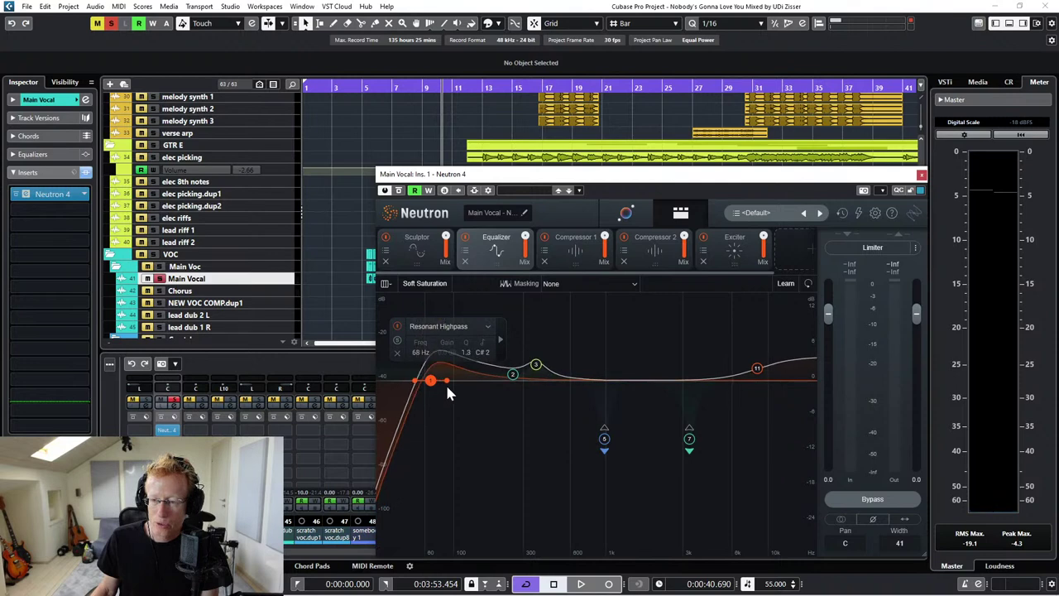
- During playback, set the resonant highpass to 111 Hz and the Analog High Shelf to 6829 Hz with 4.1 dB gain
key("space")
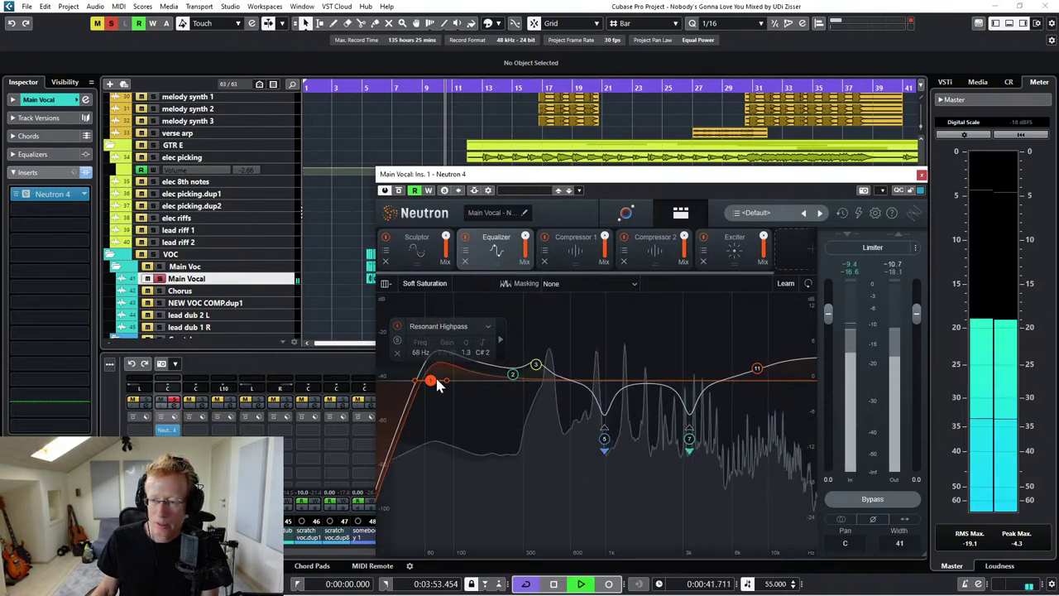
left_click_drag(436, 386, 461, 379)
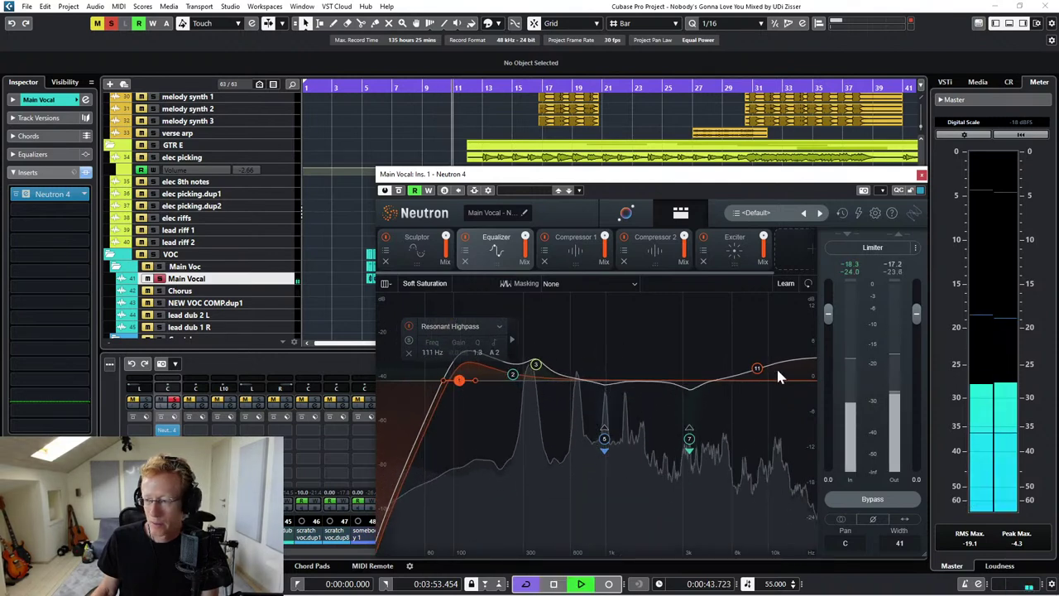
mouse_move(758, 370)
left_mouse_down()
mouse_move(714, 332)
mouse_move(631, 329)
mouse_move(679, 324)
mouse_move(777, 356)
mouse_move(781, 370)
mouse_move(735, 355)
mouse_move(743, 362)
left_mouse_up()
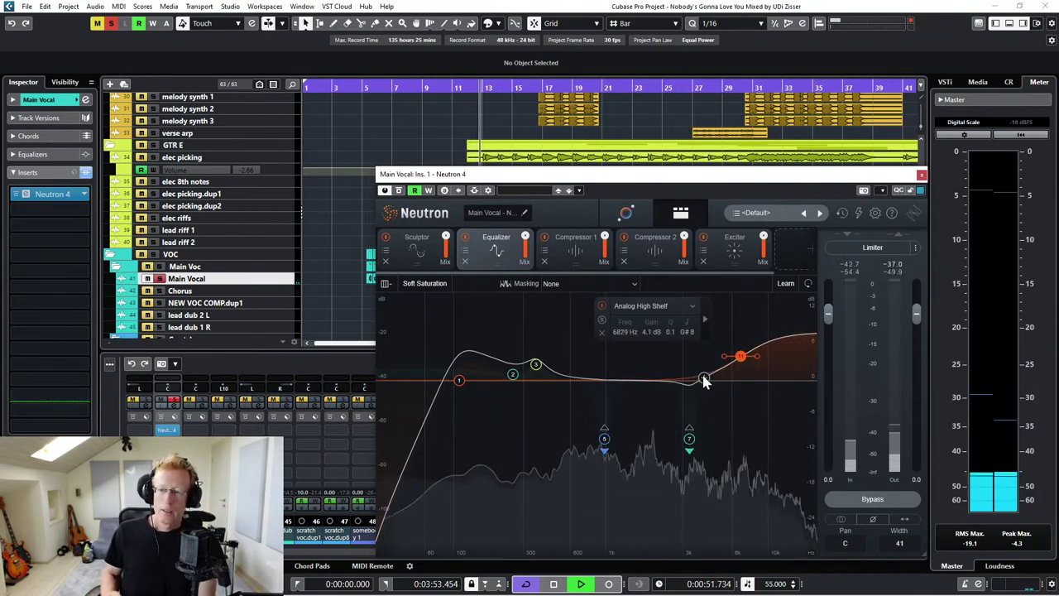
key("space")
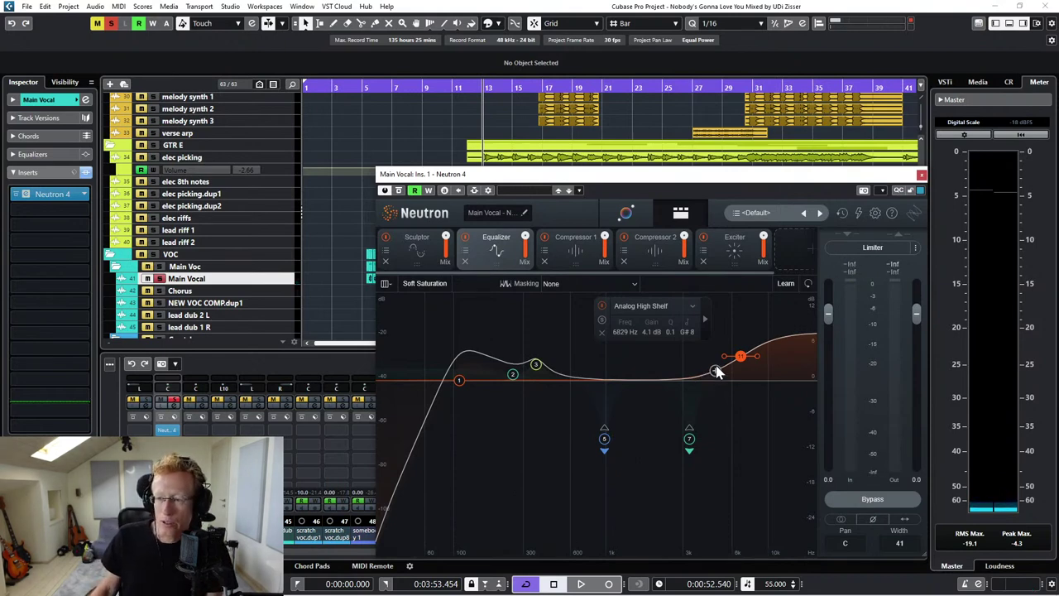
- Try the upward dynamic direction on EQ band 7, return it to downward, and listen to the vocal
left_click(688, 438)
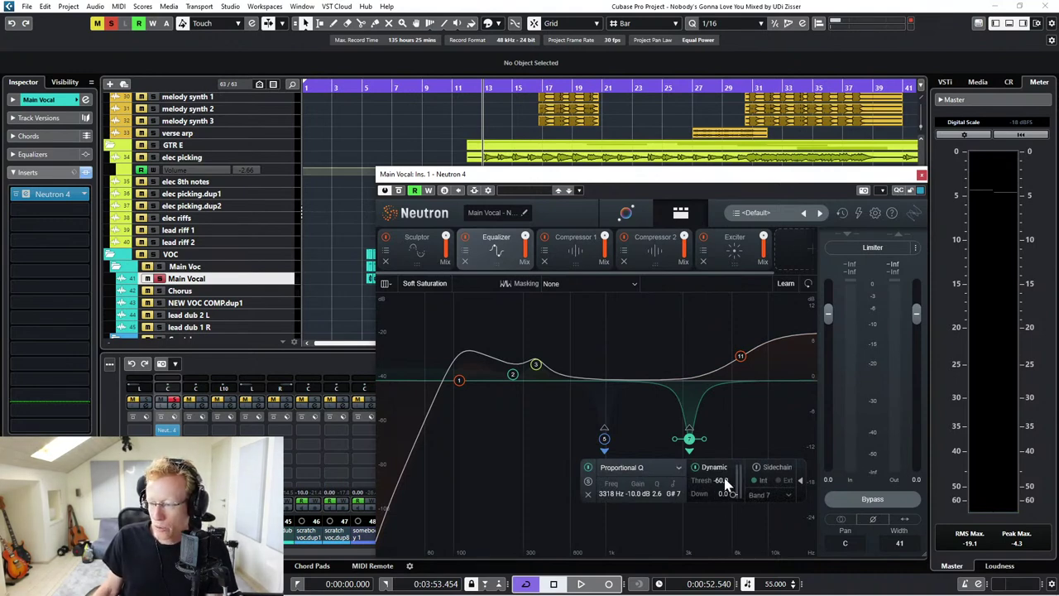
left_click(699, 465)
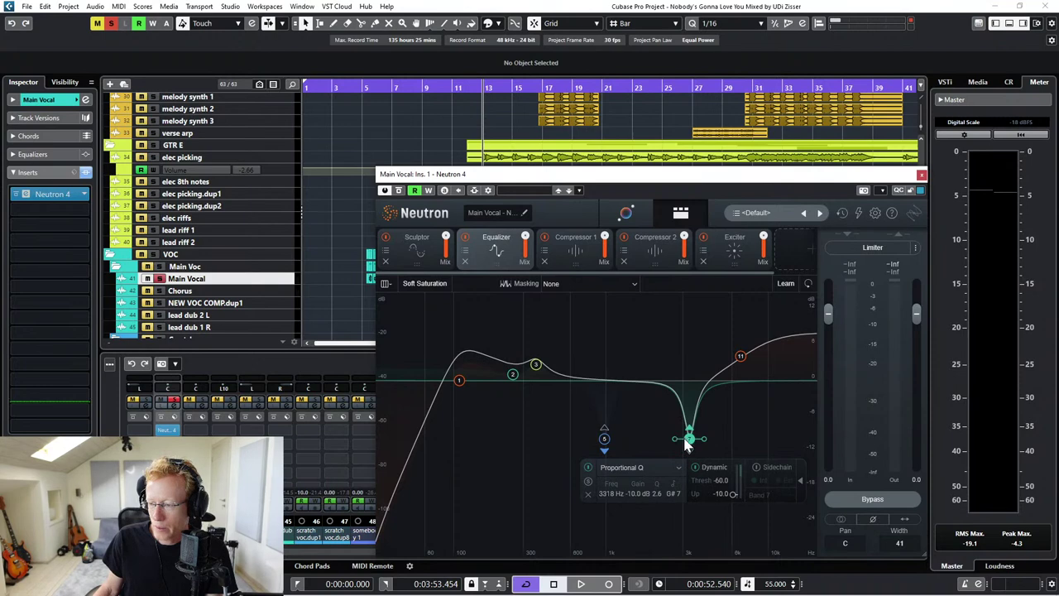
left_click(689, 449)
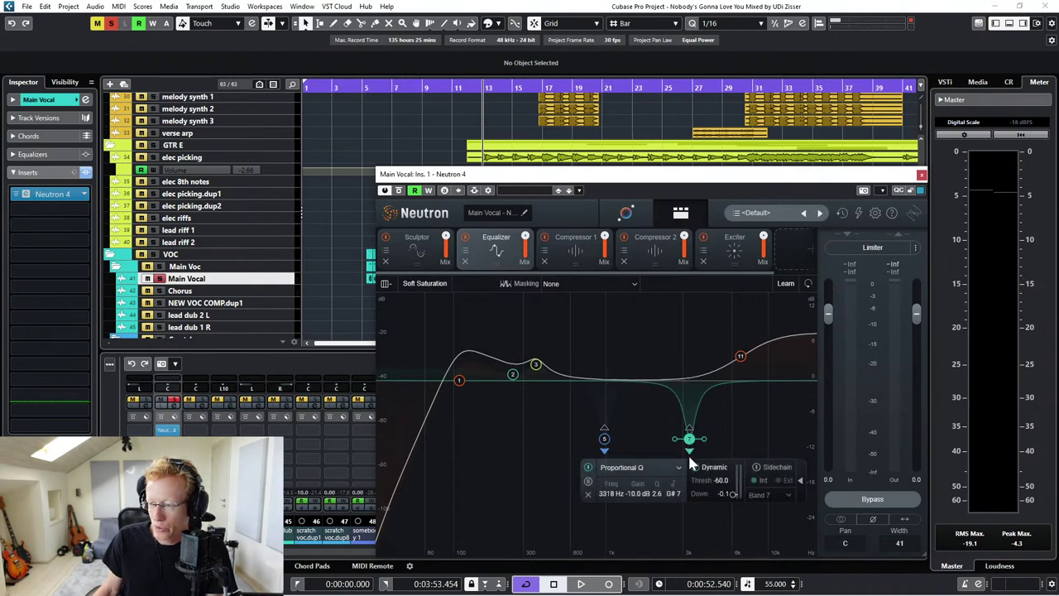
key("space")
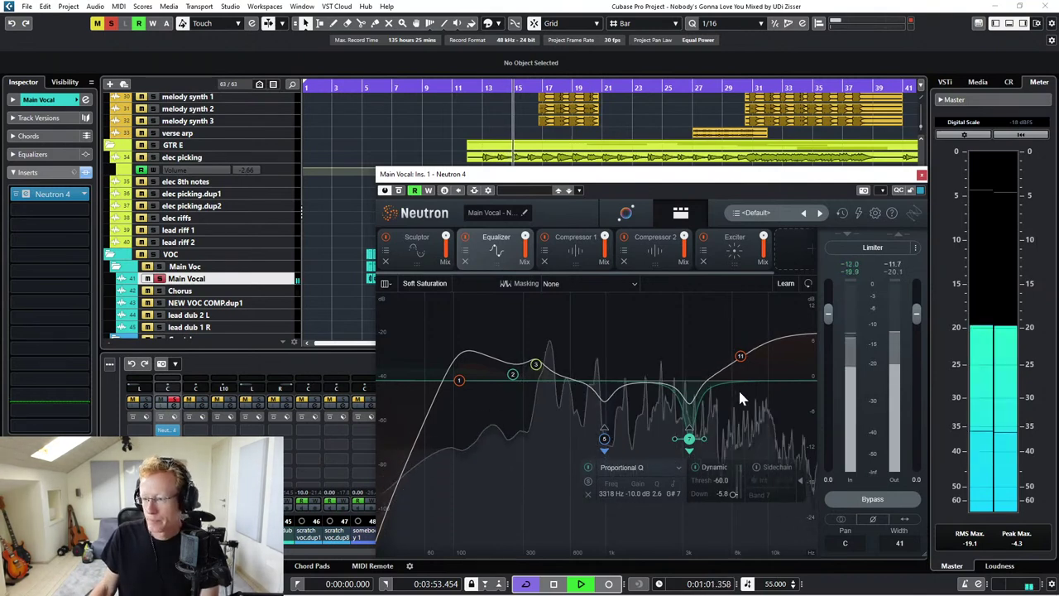
key("space")
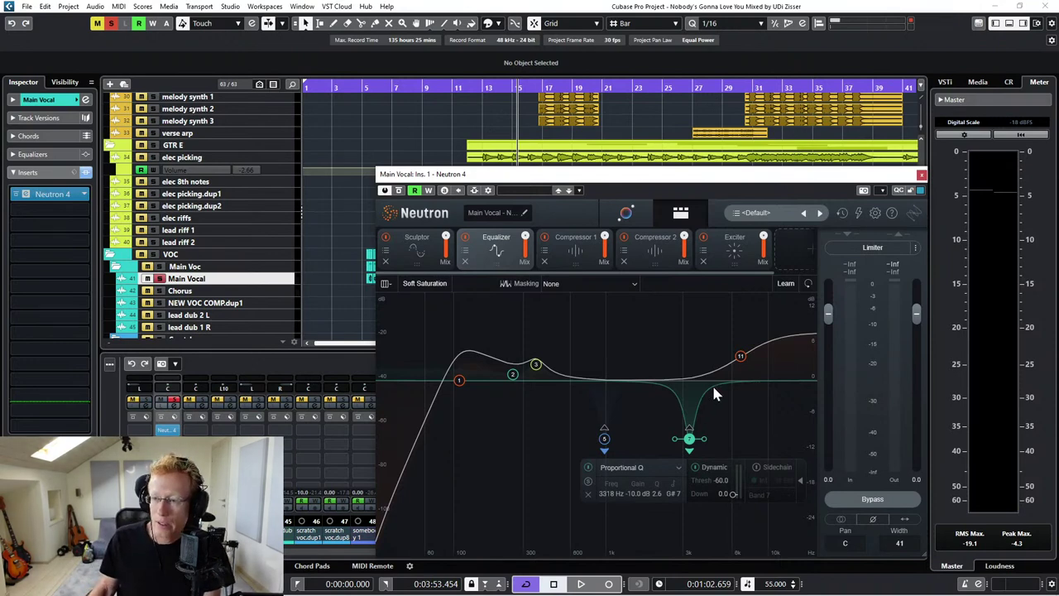
- Switch Compressor 1 to Punch mode and raise its Amount to 159
left_click(579, 251)
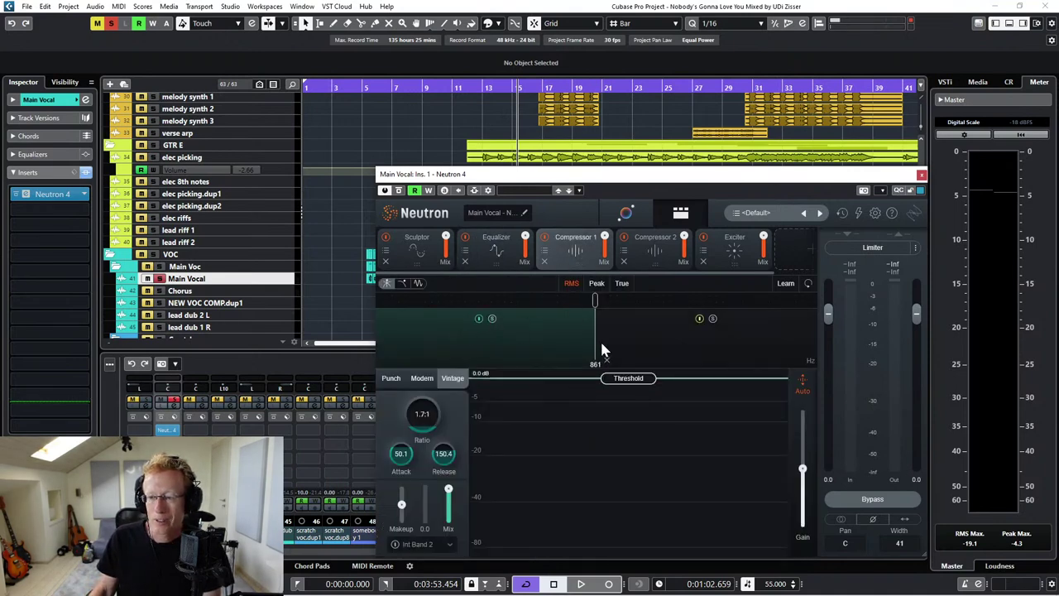
left_click(508, 250)
left_click(569, 254)
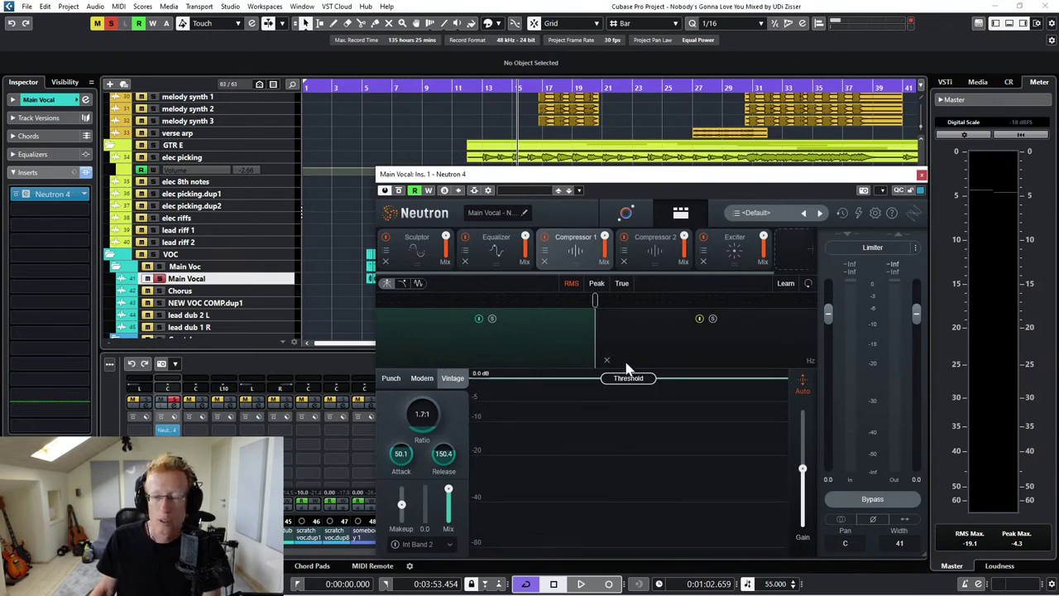
left_click(390, 382)
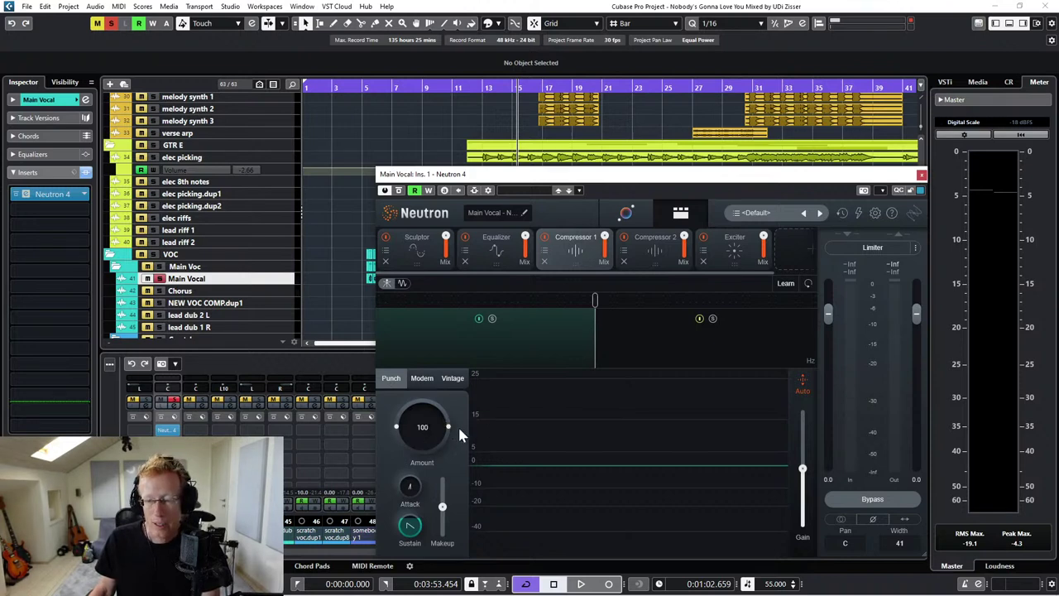
mouse_move(439, 449)
left_mouse_down()
mouse_move(424, 436)
mouse_move(436, 433)
left_mouse_up()
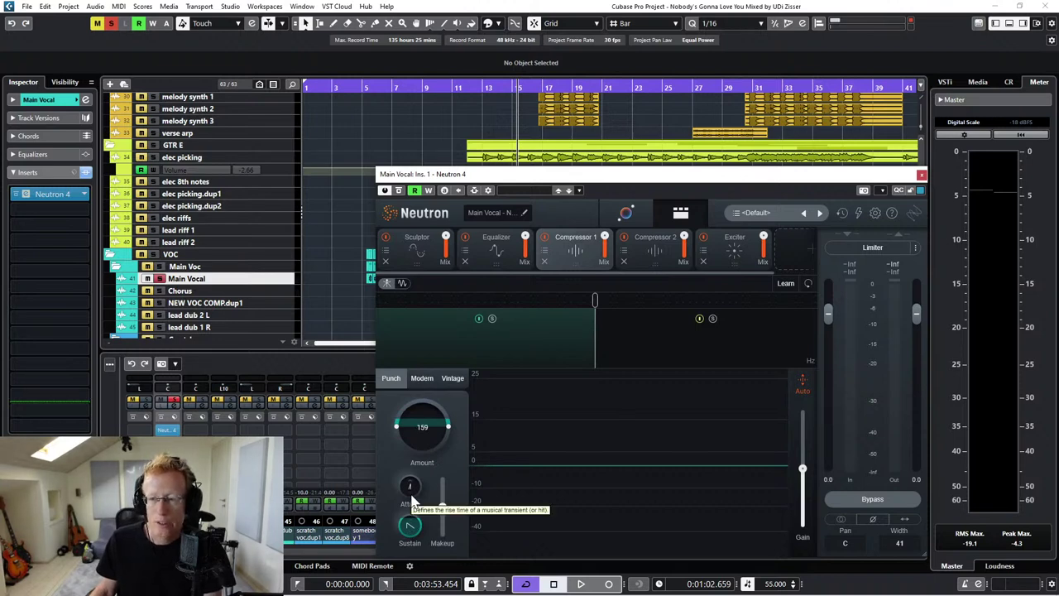
- Raise the Punch amount to its maximum in the Assistant and return to Compressor 1 in the Detailed view
left_click(628, 214)
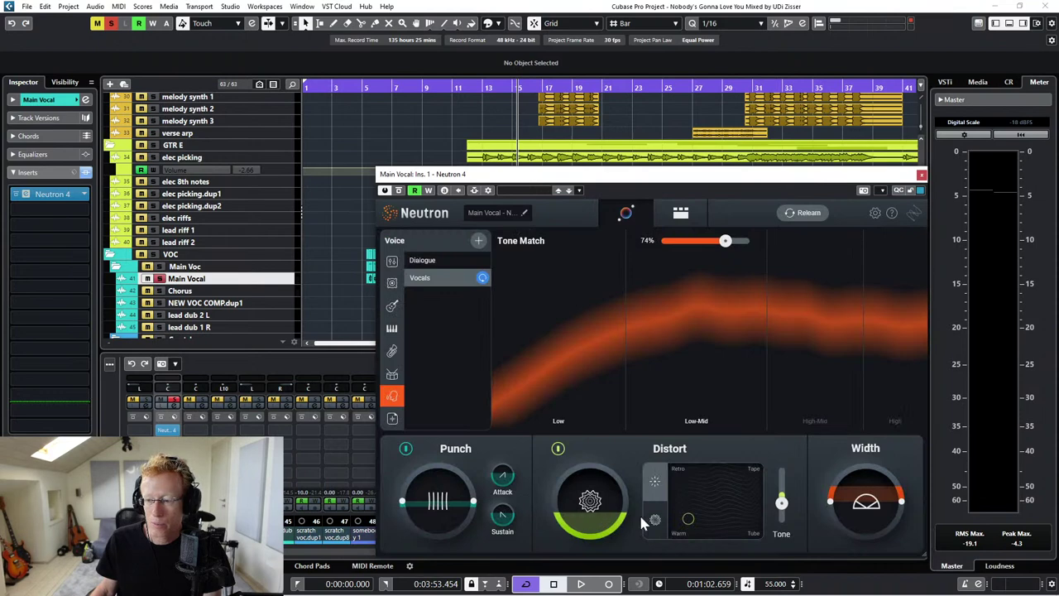
left_click_drag(460, 511, 440, 419)
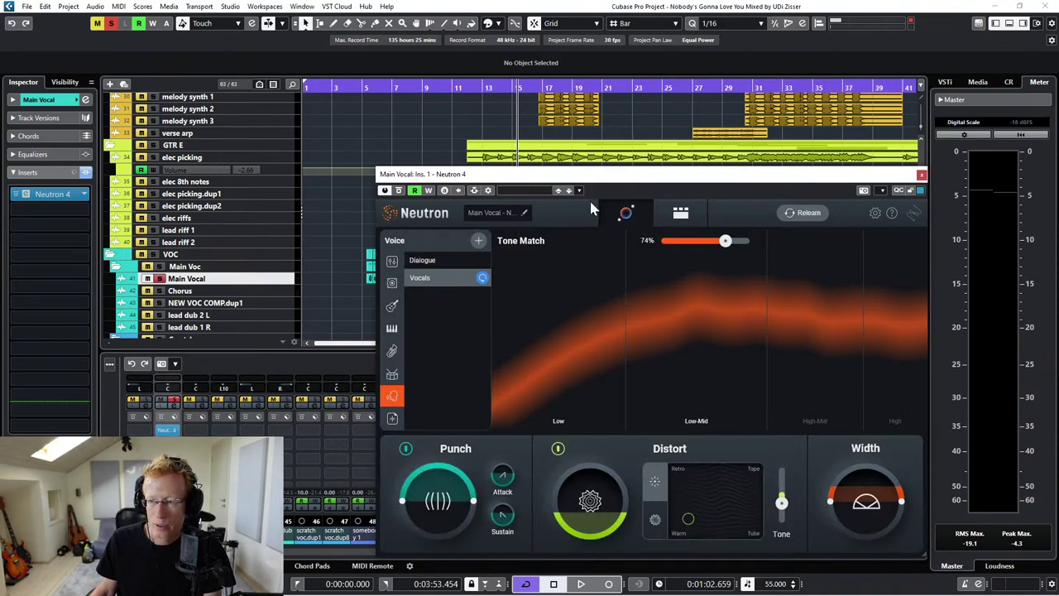
left_click(680, 212)
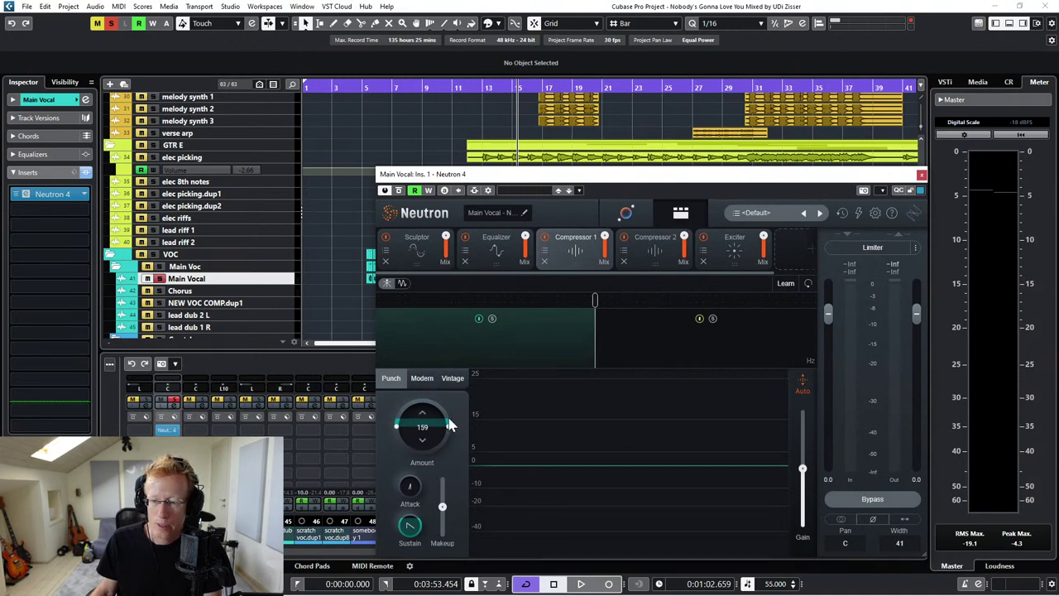
- Compare the Modern and Vintage modes of Compressor 1 and leave it on Modern
left_click(422, 379)
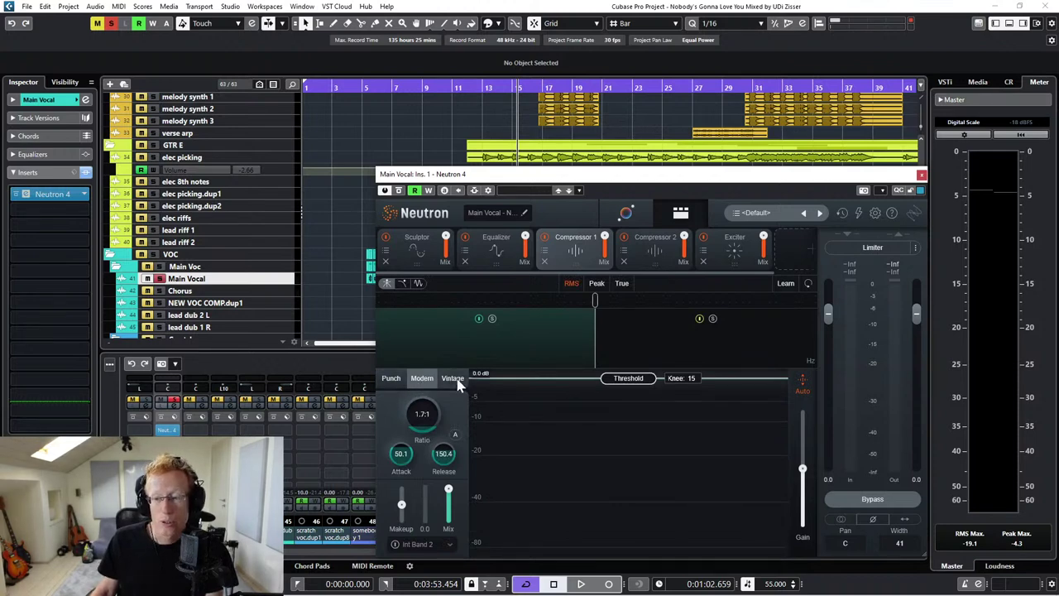
left_click(455, 379)
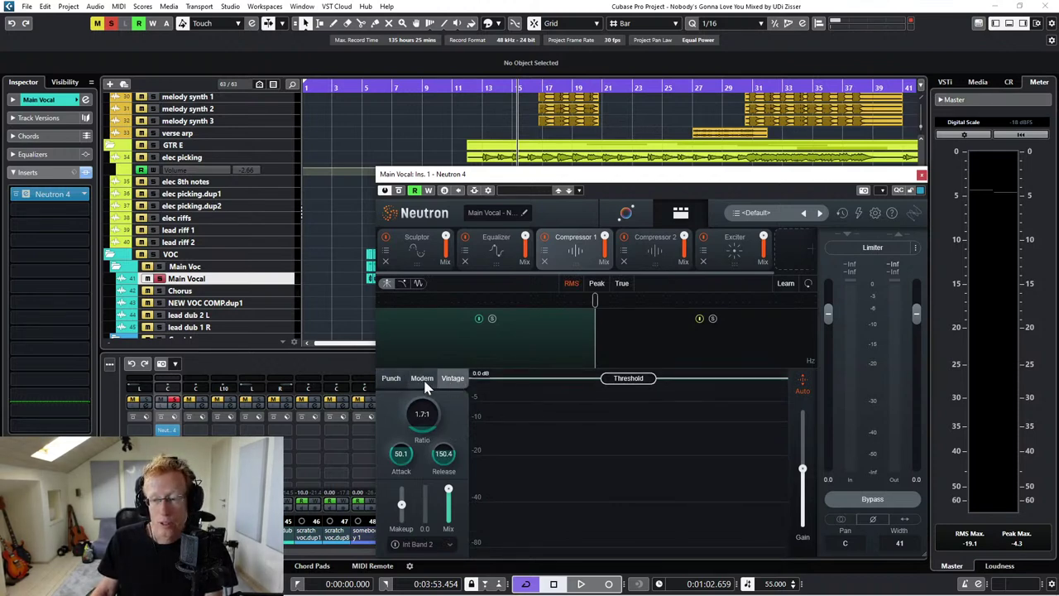
left_click(424, 381)
left_click(453, 383)
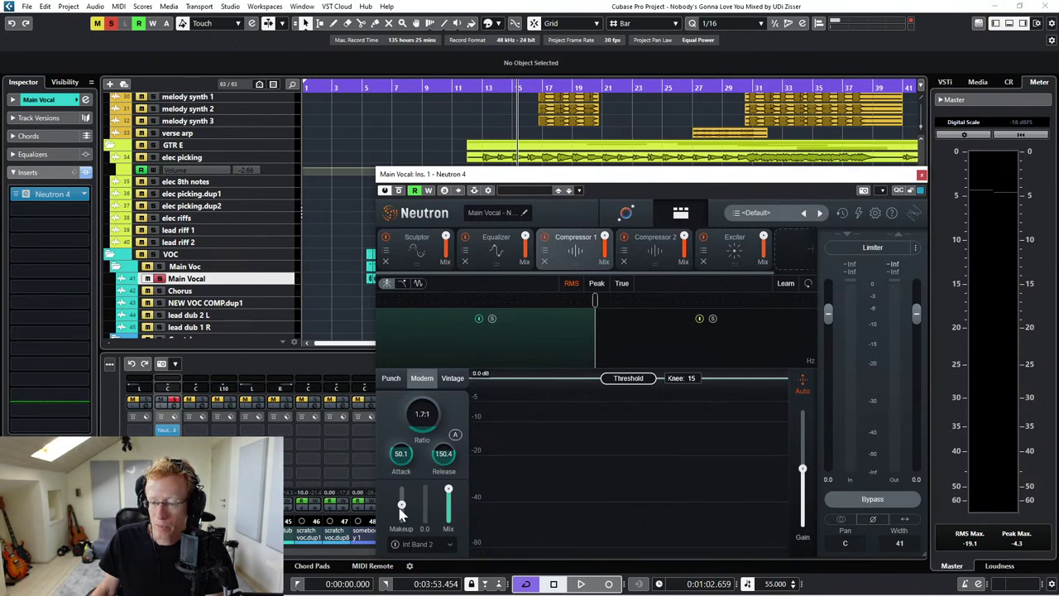
- Lower the Modern compressor's Mix and raise its Ratio to 4.6:1 while playing the vocal, restarting from about bar 7
mouse_move(443, 495)
left_mouse_down()
mouse_move(458, 497)
mouse_move(451, 506)
left_mouse_up()
key("space")
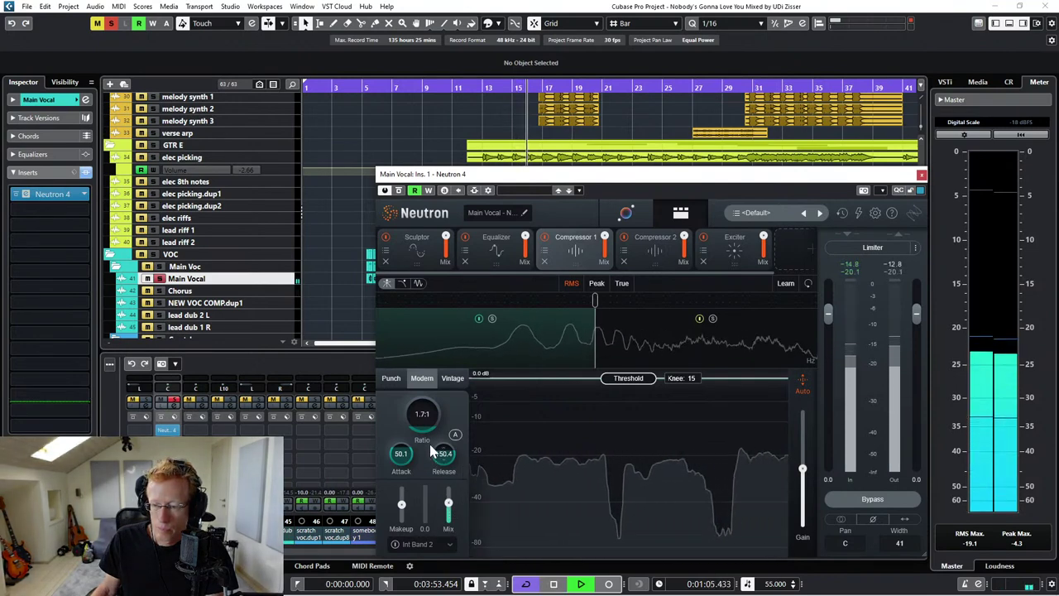
left_click_drag(428, 430, 436, 403)
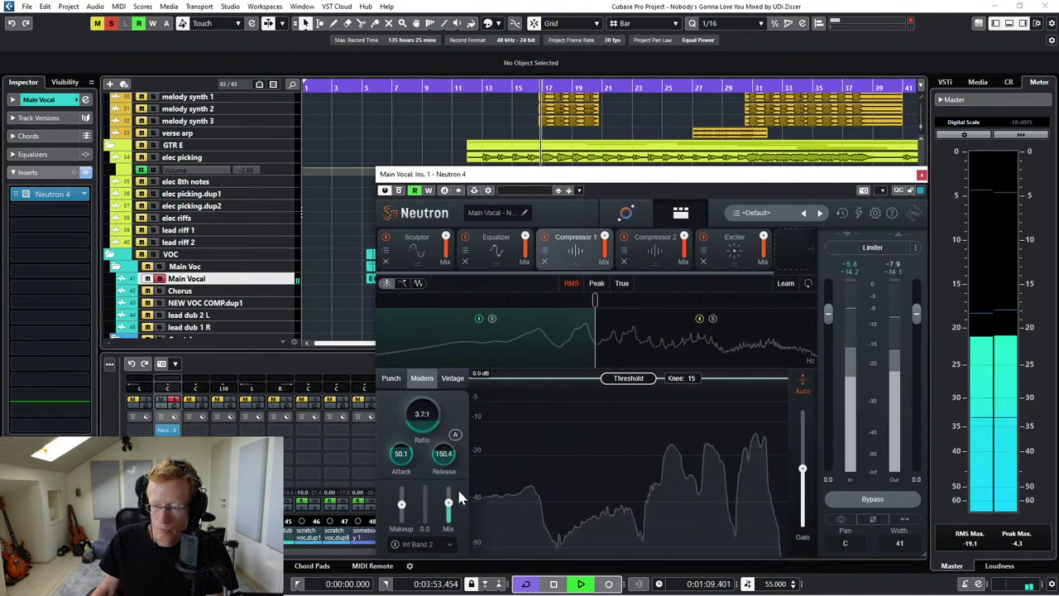
left_click(401, 87)
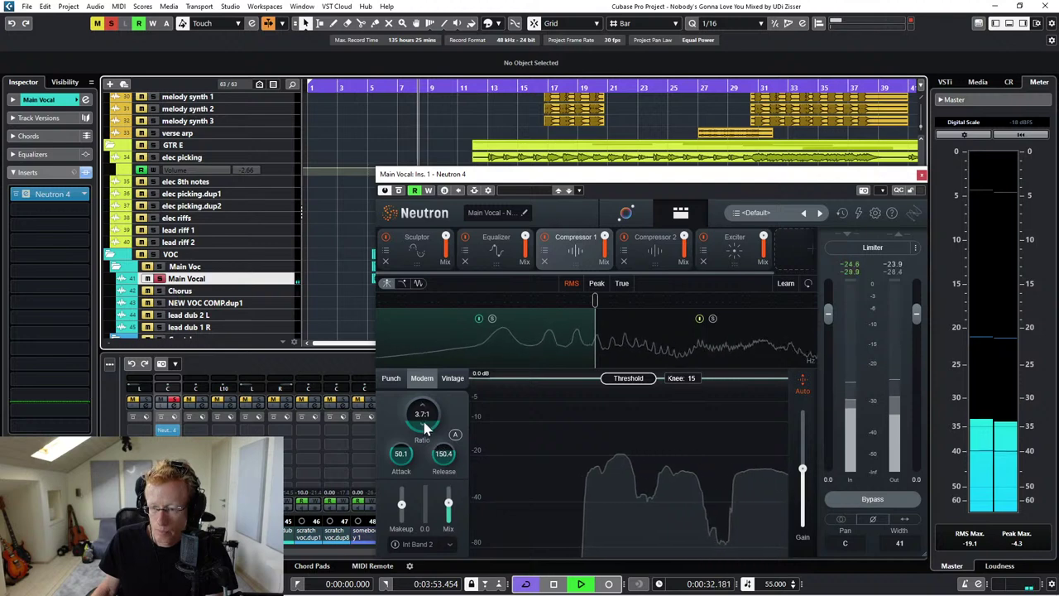
left_click_drag(424, 425, 422, 412)
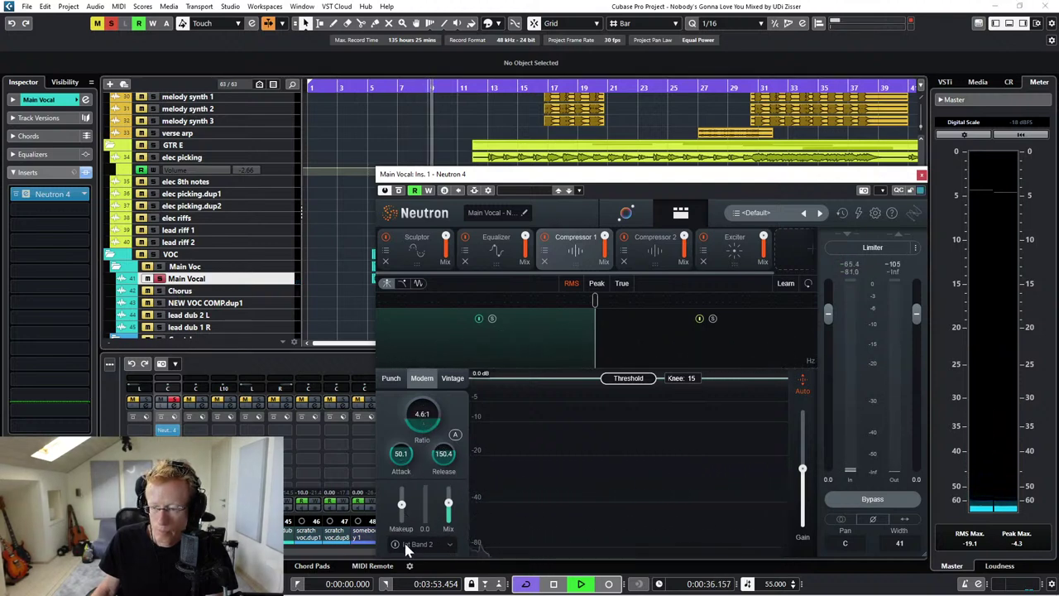
- Lower the Compressor 1 Threshold to -37.7 dB and play the vocal with the compression
left_click_drag(628, 378, 628, 455)
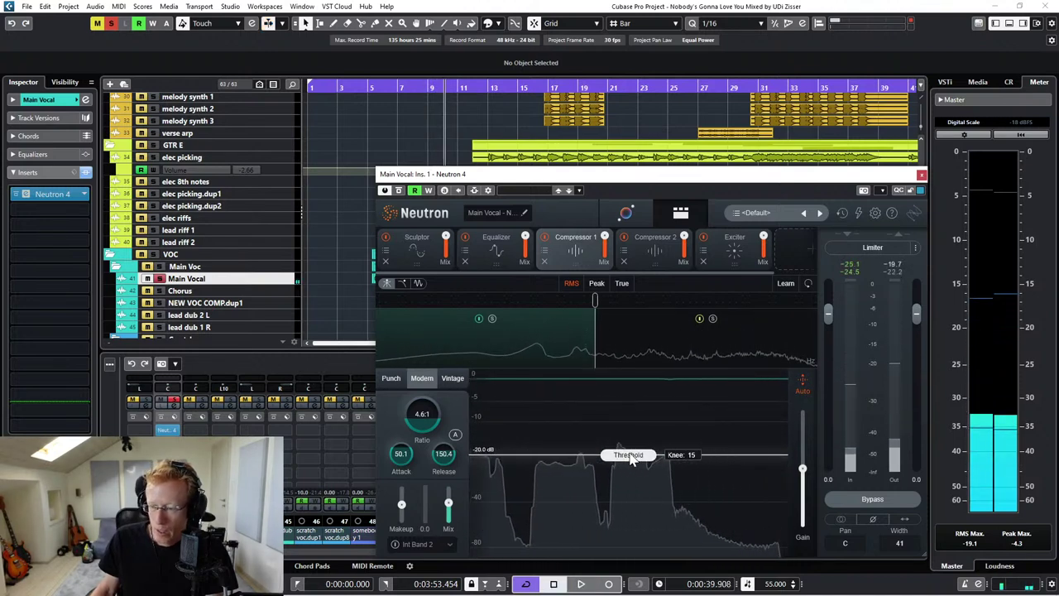
left_click_drag(631, 457, 635, 501)
key("space")
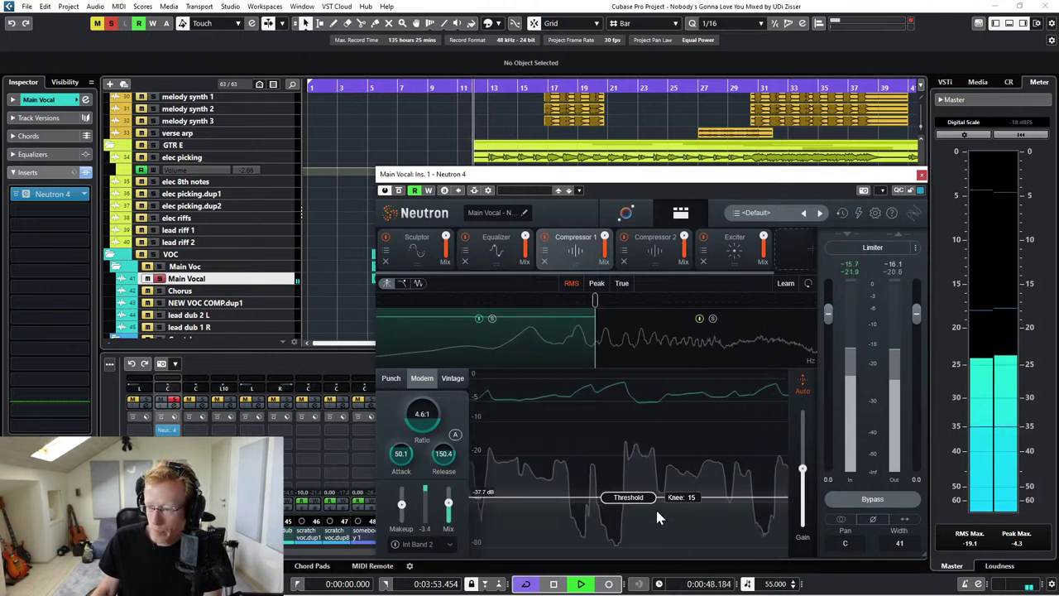
- Raise the Threshold of Compressor 1's upper band to -27.1 dB while the vocal plays, and stop playback
left_click_drag(638, 497, 635, 477)
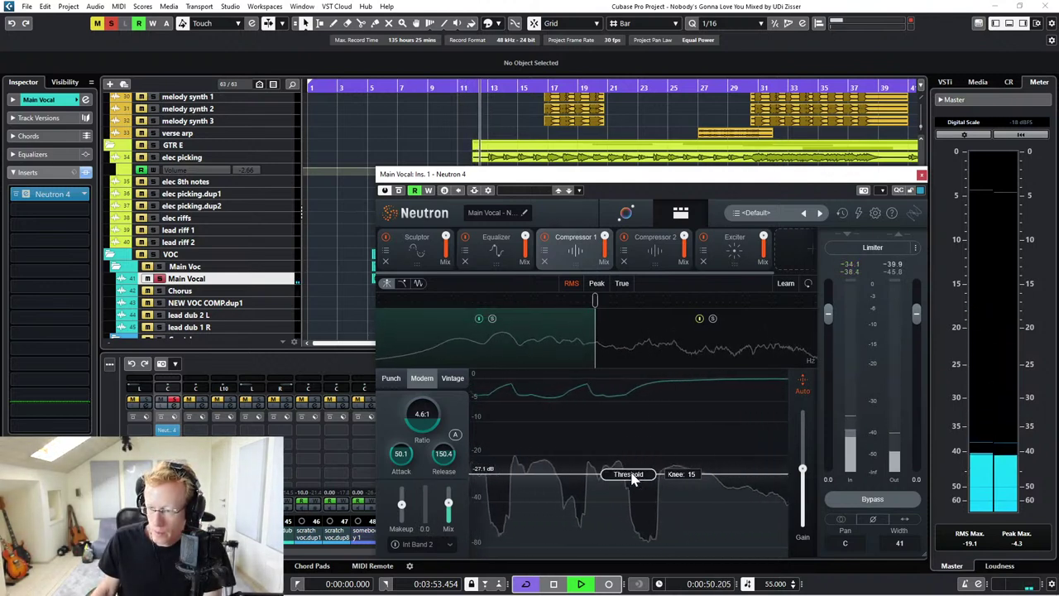
key("space")
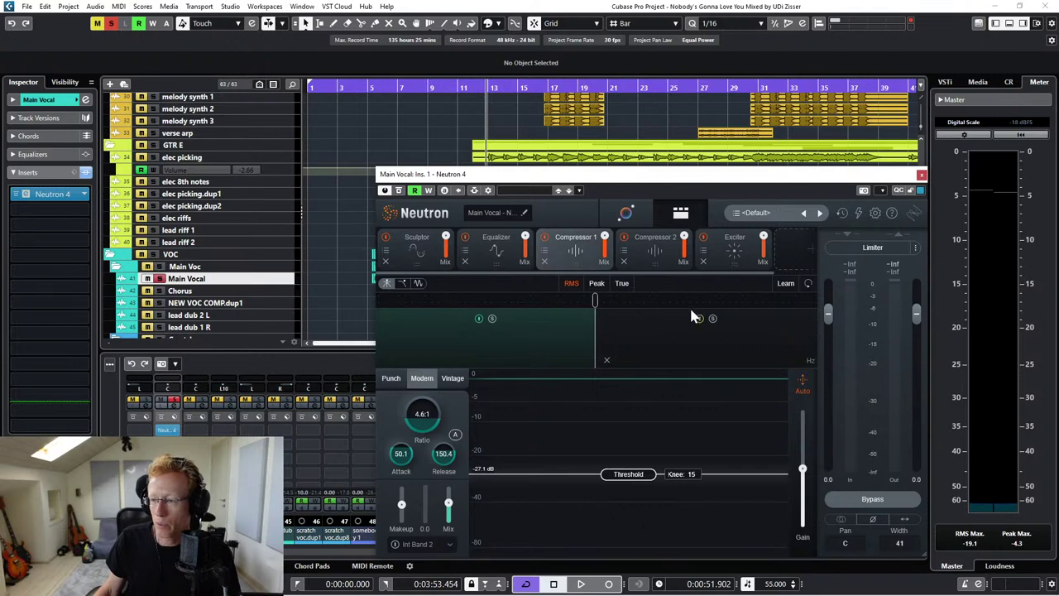
- Split Compressor 1 into three bands and let Learn place the crossovers while the vocal plays
left_click_drag(594, 298, 602, 315)
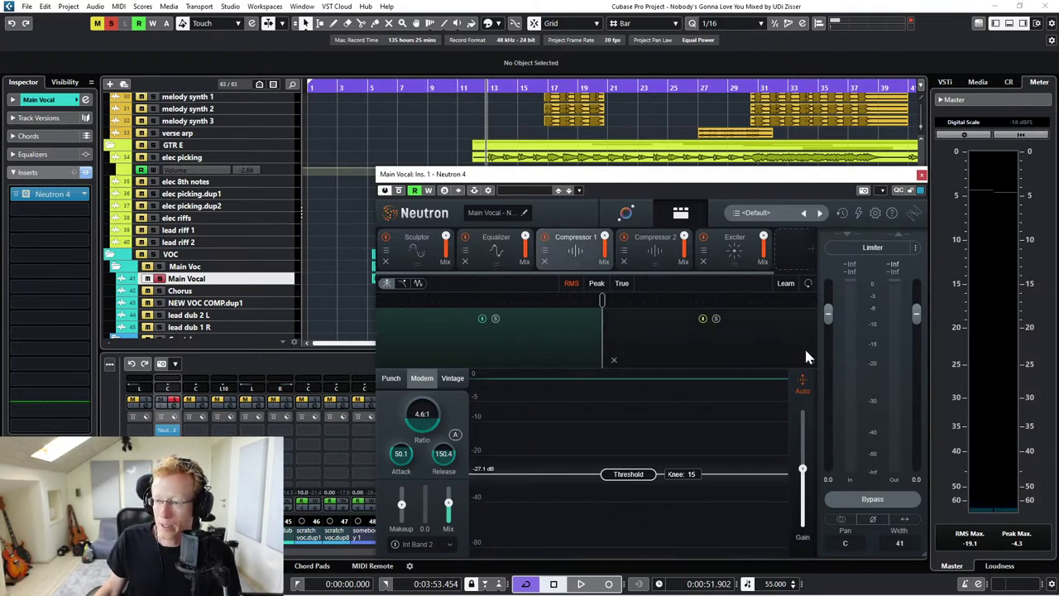
left_click(743, 299)
left_click_drag(744, 308, 724, 302)
key("space")
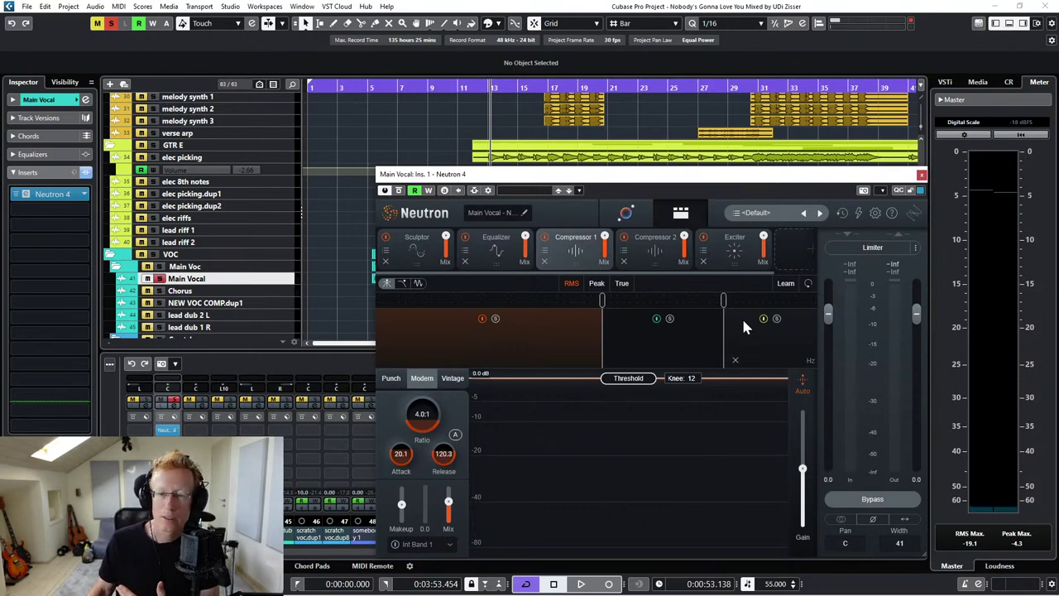
left_click(785, 284)
key("space")
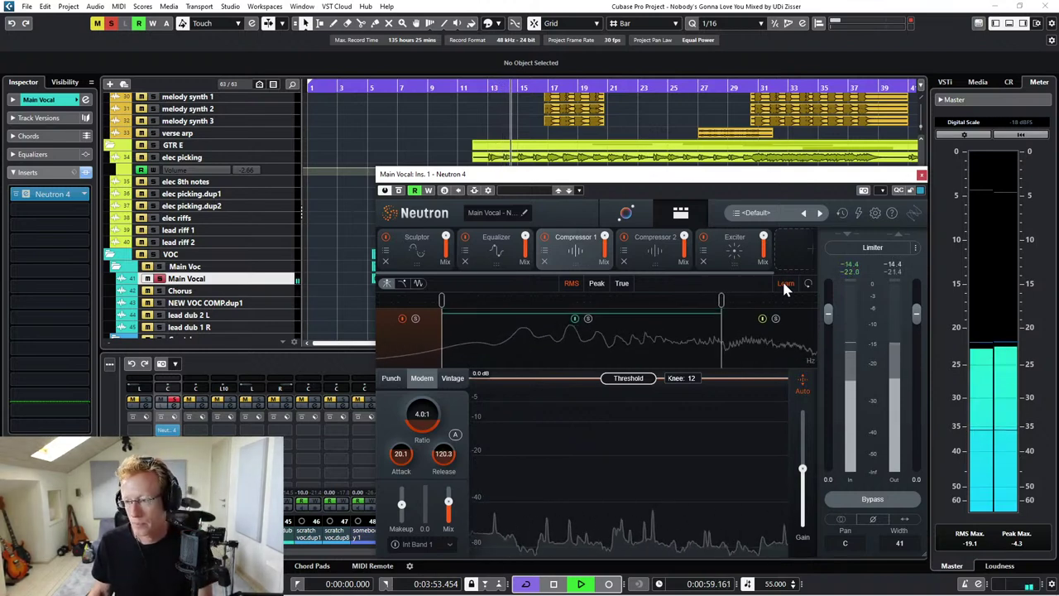
left_click(784, 284)
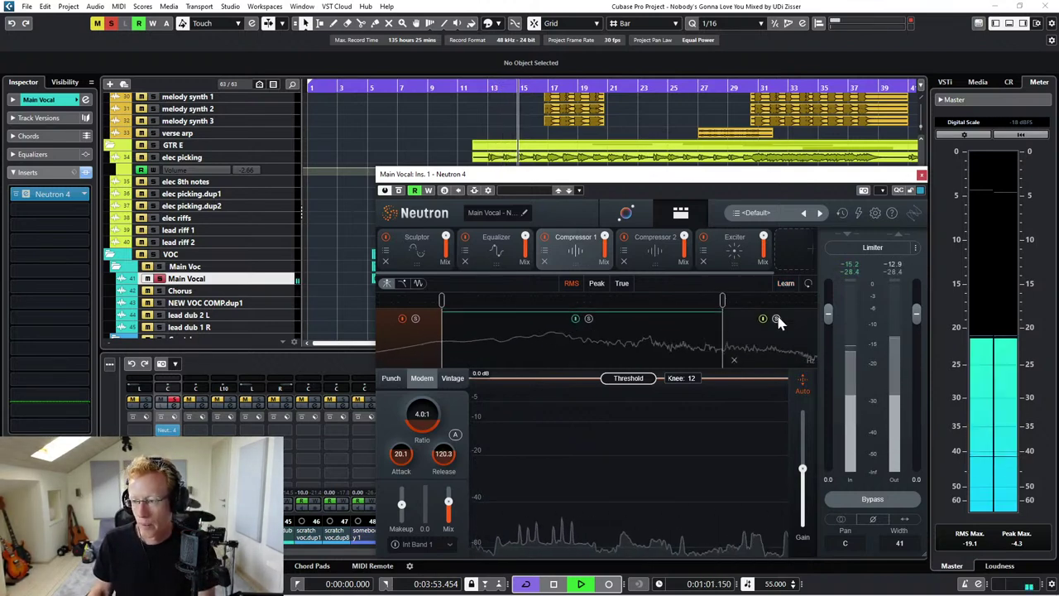
- Lower the highest band's Threshold to -37.7 dB and play the full mix without solo from about bar 25
left_click(765, 331)
left_click_drag(628, 379, 638, 502)
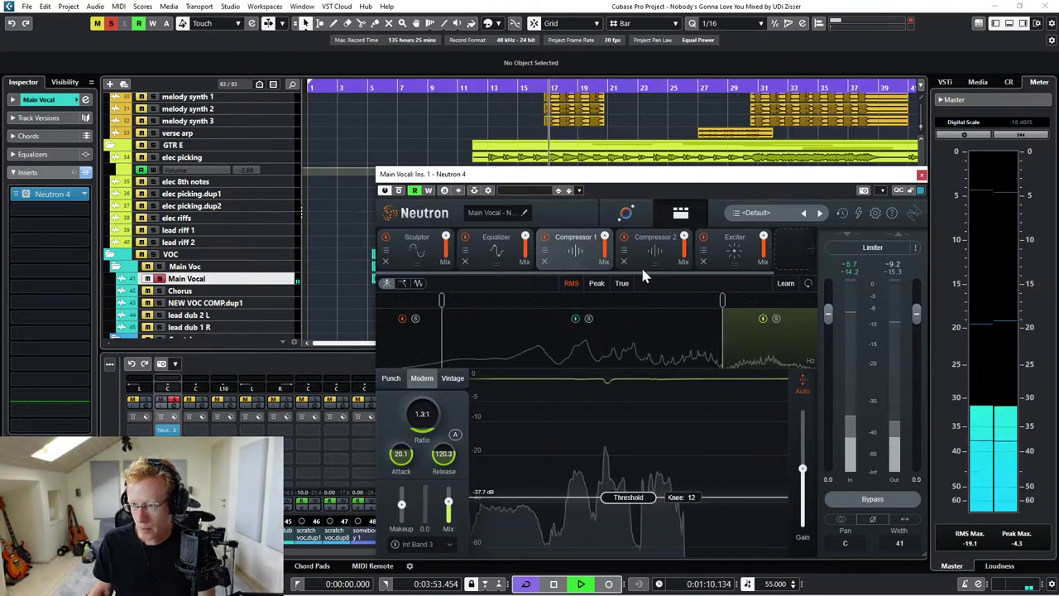
left_click(671, 88)
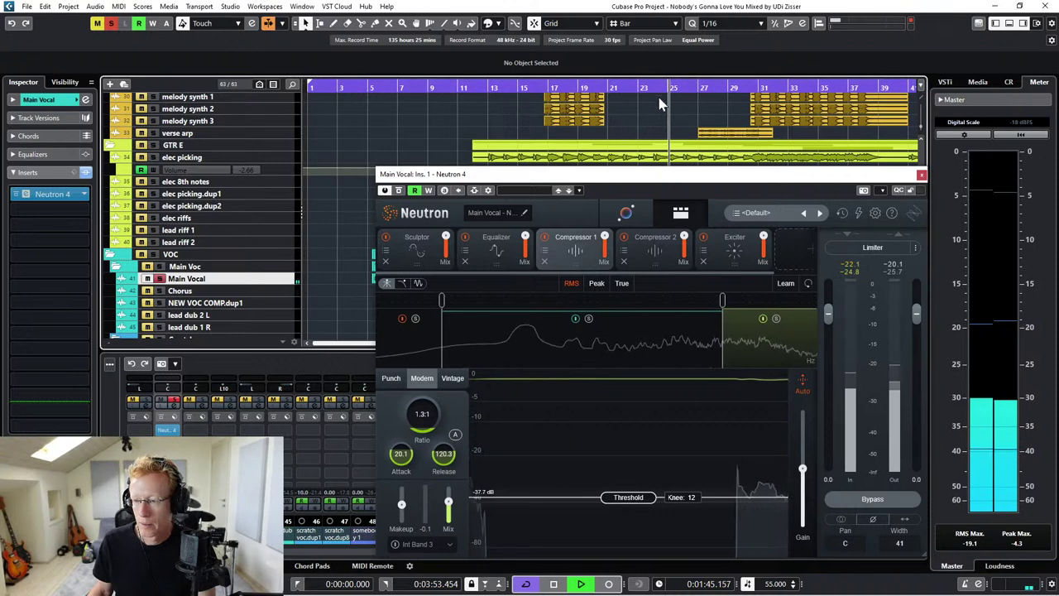
left_click(112, 23)
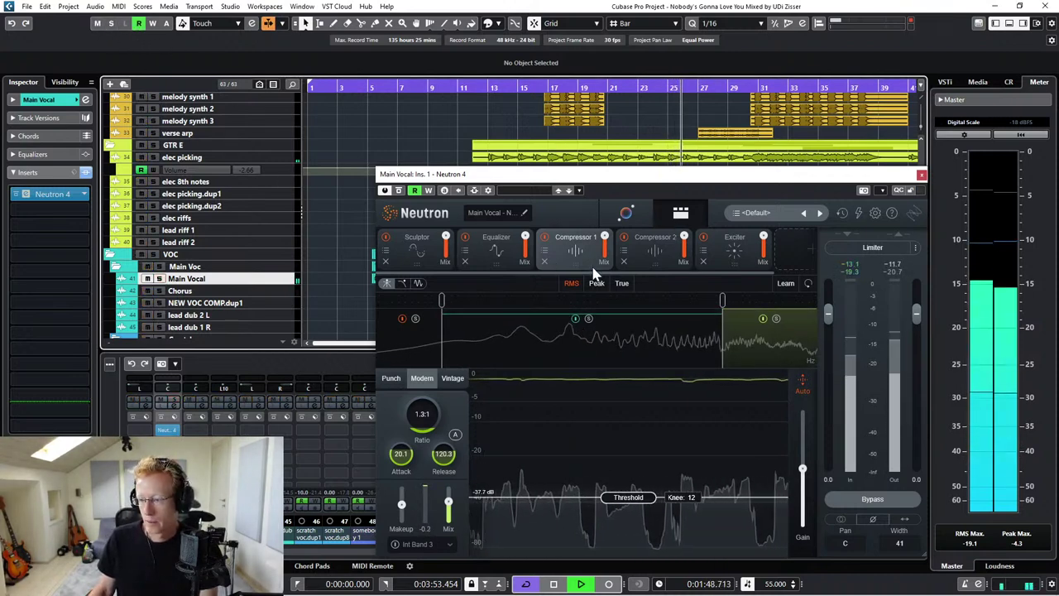
- Lower the Threshold of Compressor 1's lowest band to -69.7 dB and stop playback
left_click(409, 340)
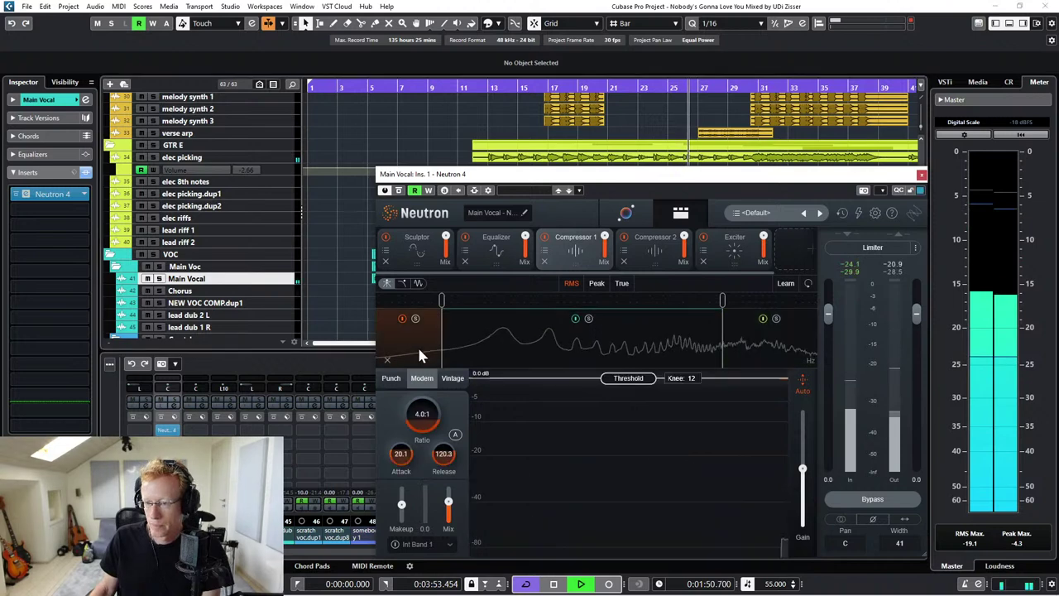
left_click_drag(619, 390, 655, 538)
key("space")
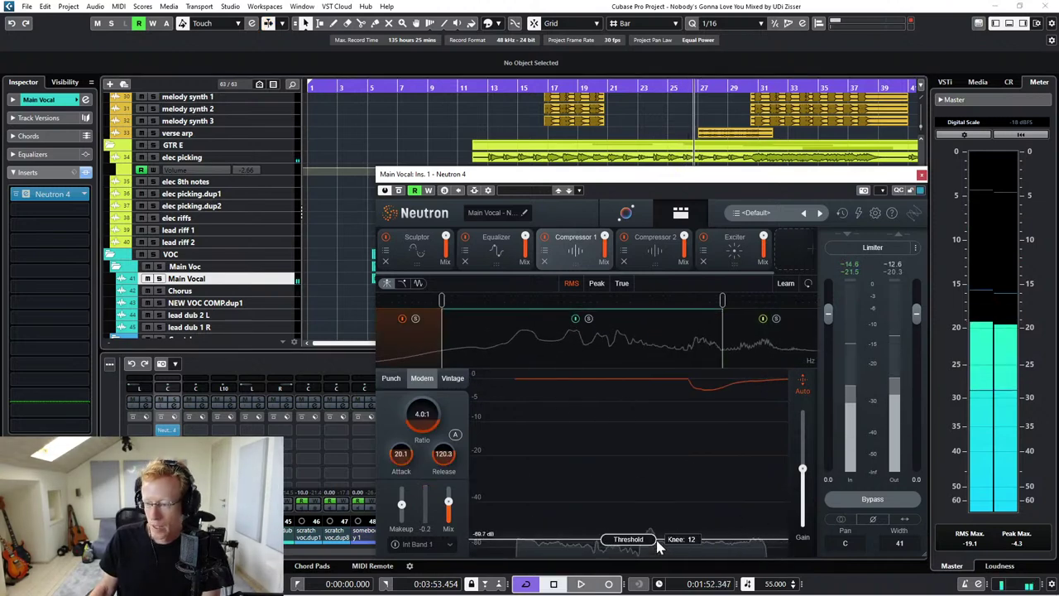
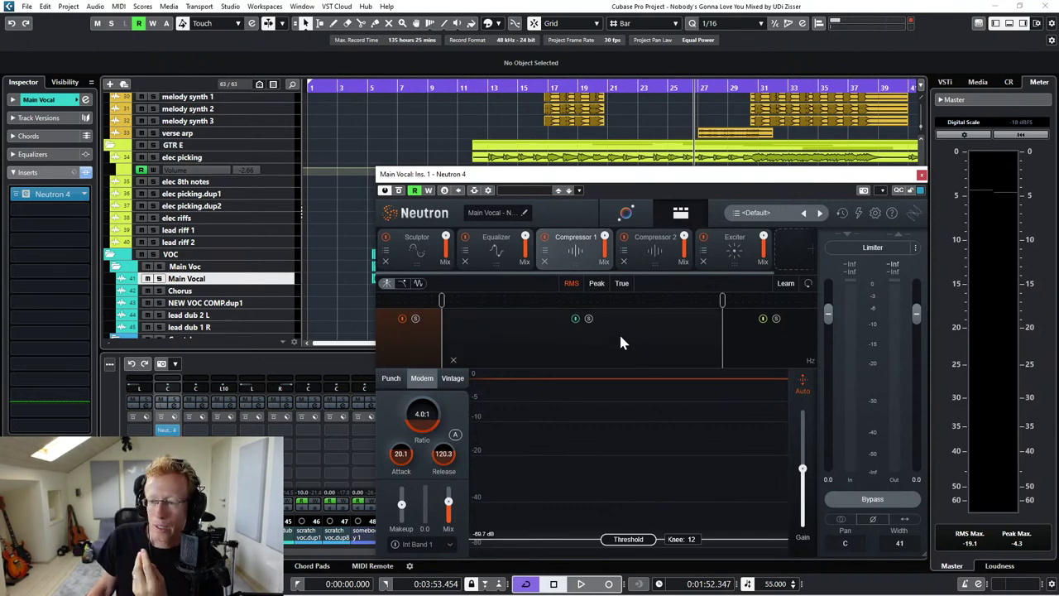
- Switch Compressor 1 to Punch mode and play the mix with the oscilloscope view shown
left_click(391, 378)
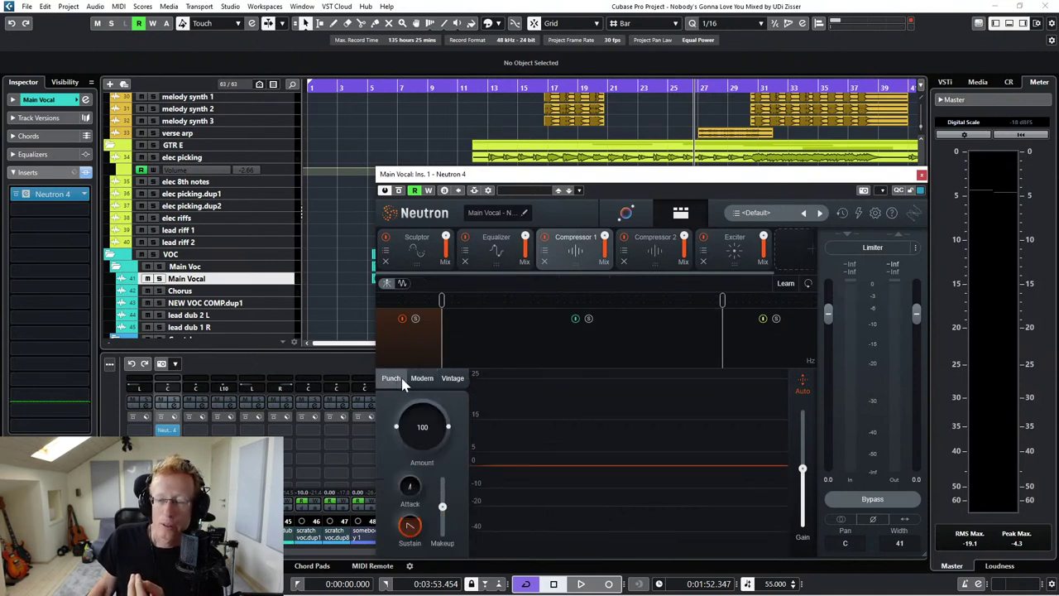
left_click(422, 378)
left_click(391, 378)
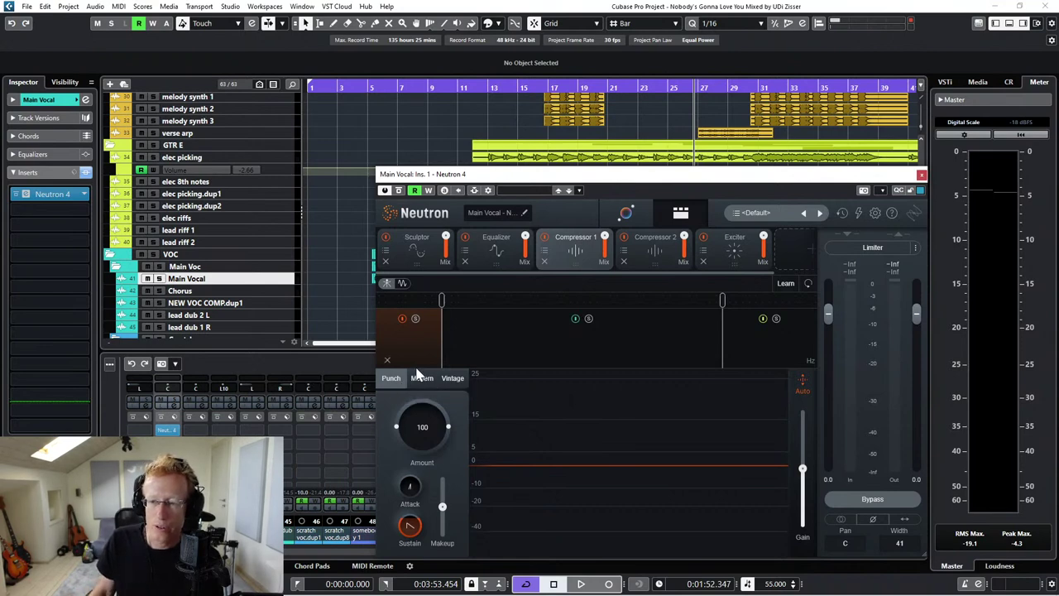
left_click(400, 282)
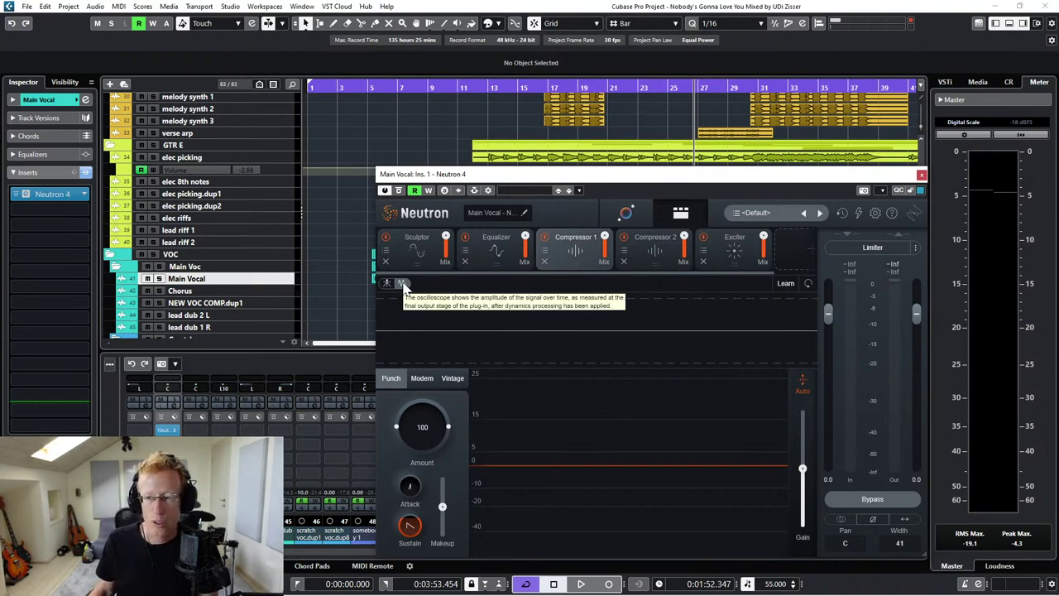
key("space")
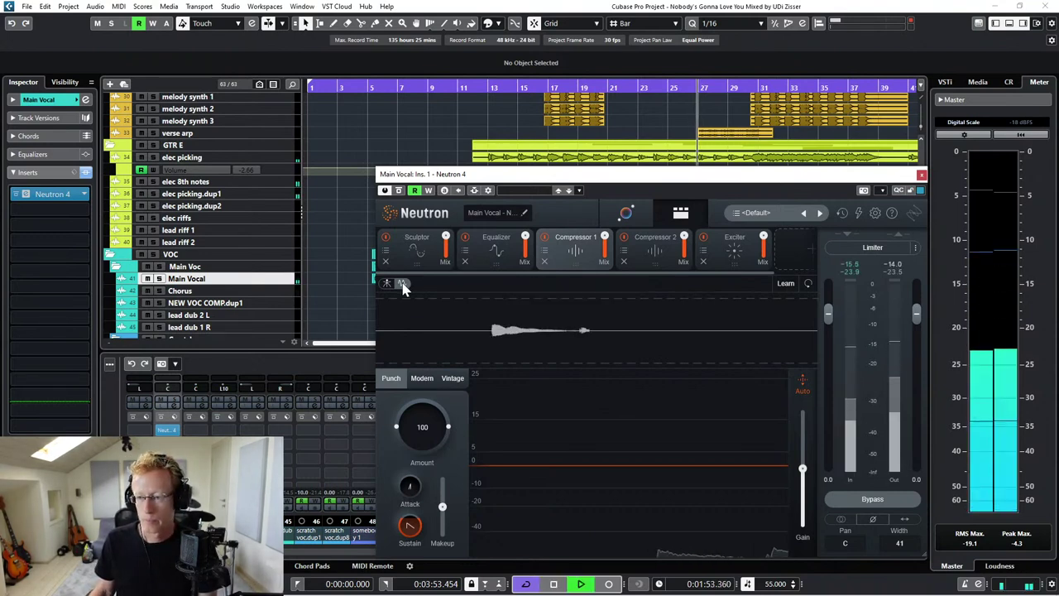
- Return Compressor 1 to Modern mode and set the lowest band's Threshold to -70.4 dB
left_click(422, 378)
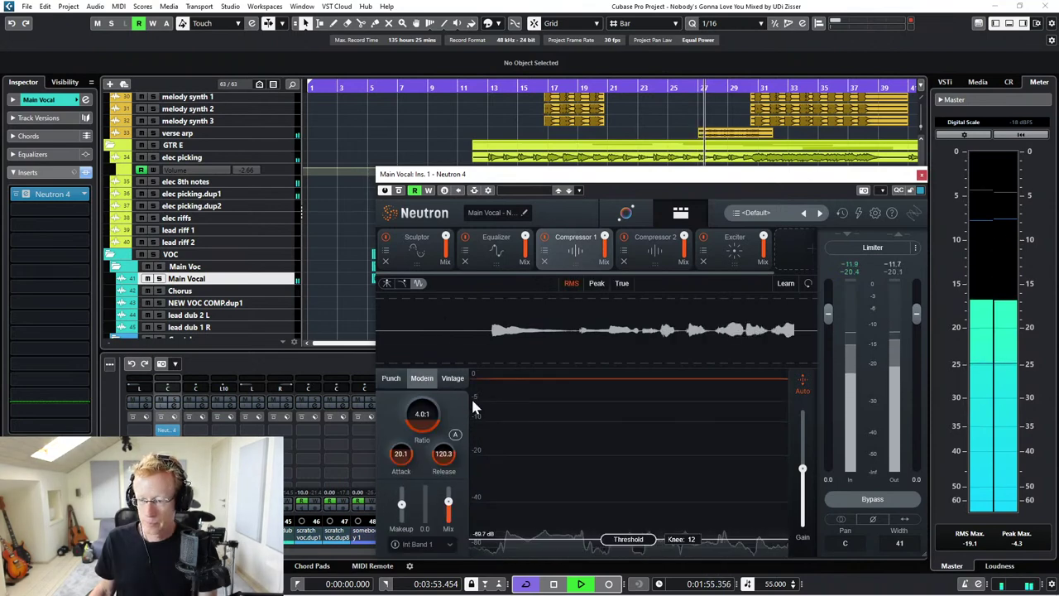
mouse_move(635, 539)
left_mouse_down()
mouse_move(637, 419)
mouse_move(629, 541)
left_mouse_up()
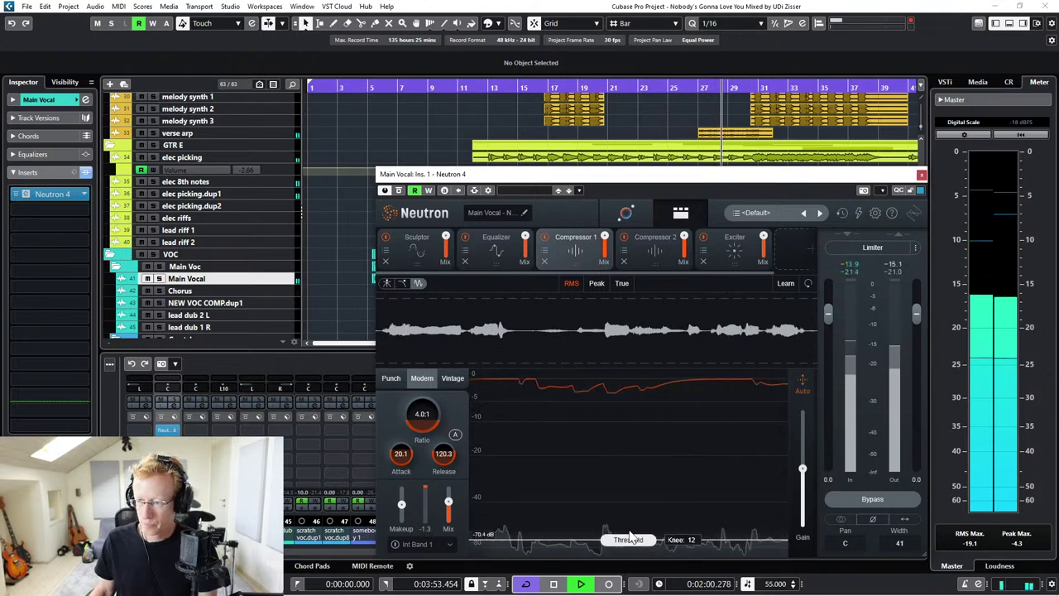
- Show Compressor 1's detection filter, stop playback and set the low filter node to 270 Hz and 2.53 dB
left_click(386, 283)
left_click(402, 283)
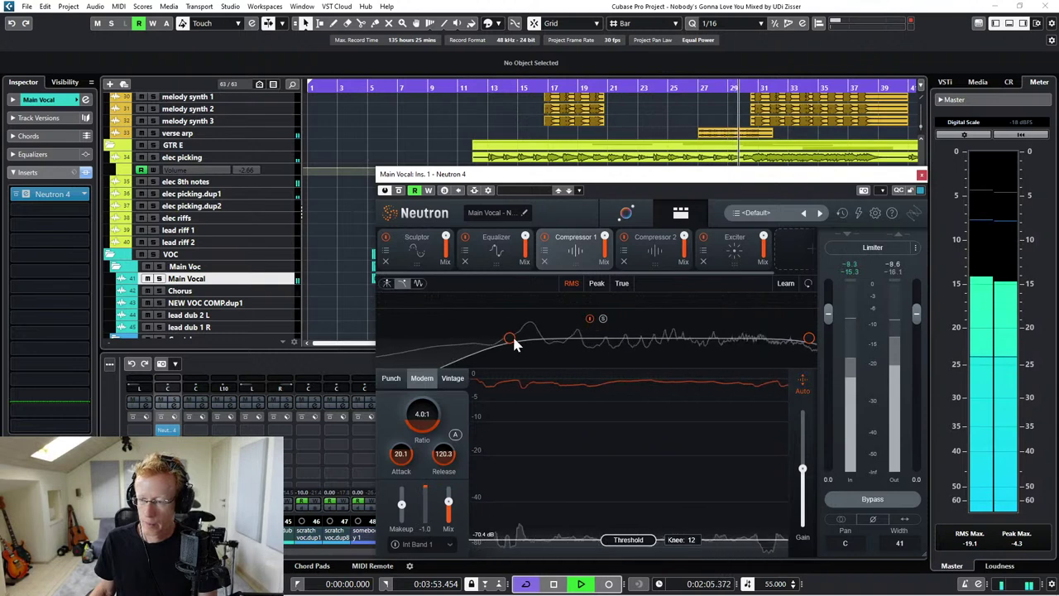
key("space")
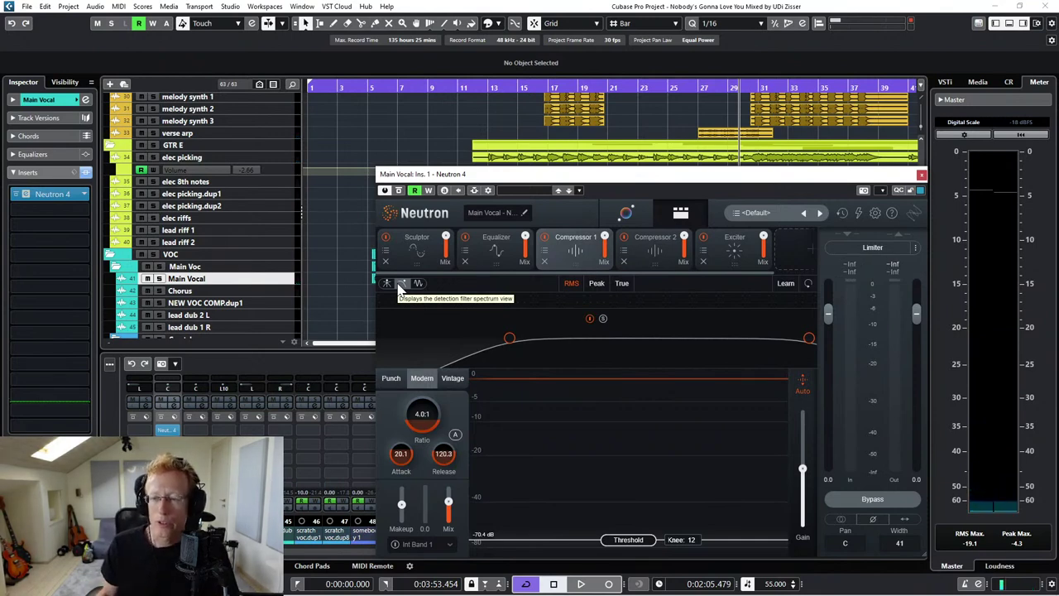
mouse_move(508, 339)
left_mouse_down()
mouse_move(581, 344)
mouse_move(499, 334)
left_mouse_up()
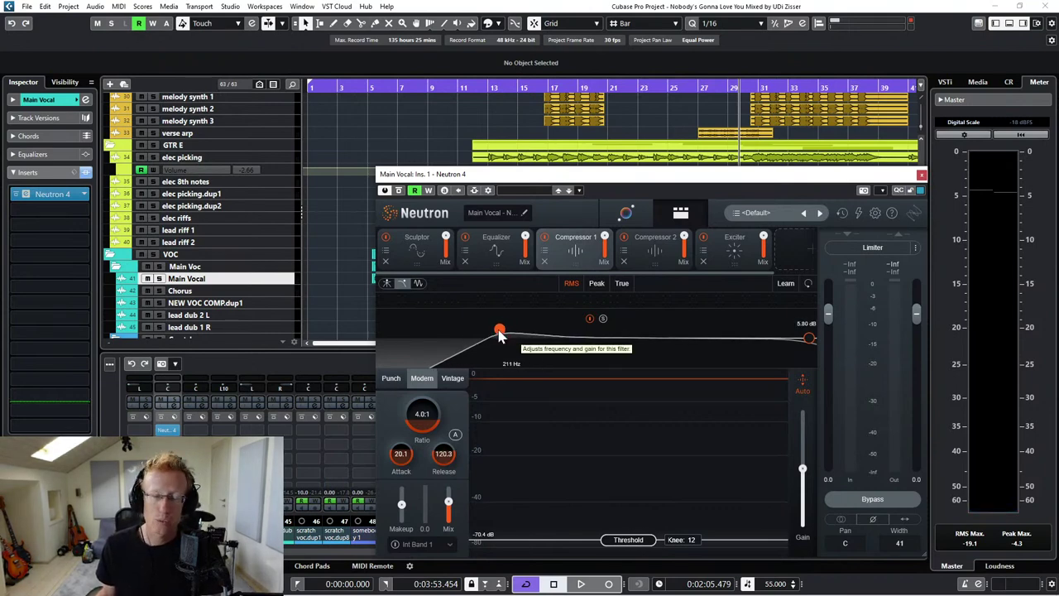
mouse_move(501, 335)
left_mouse_down()
mouse_move(627, 334)
mouse_move(498, 336)
mouse_move(515, 335)
left_mouse_up()
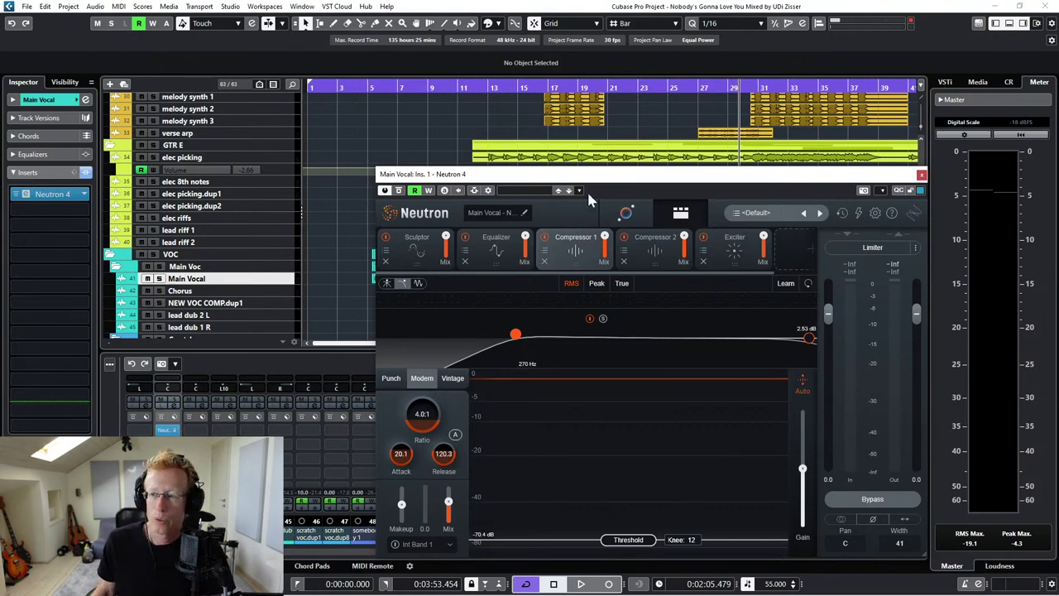
- Split the Exciter into three bands at about 333 Hz and 3.7 kHz, and set its high filter to -2.25 dB at about 6.4 kHz
left_click(646, 258)
left_click(714, 248)
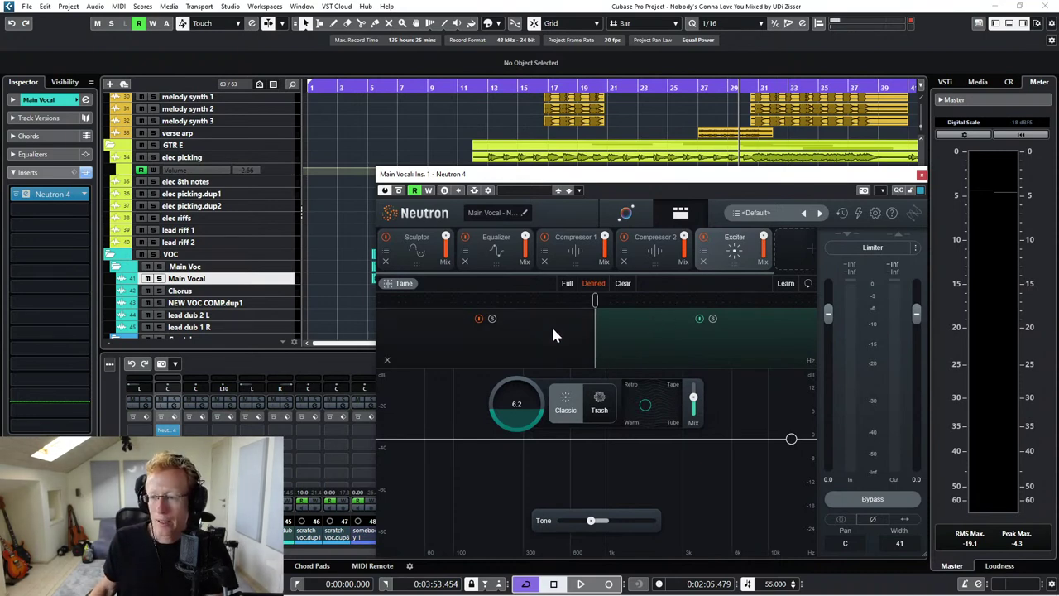
left_click(699, 322)
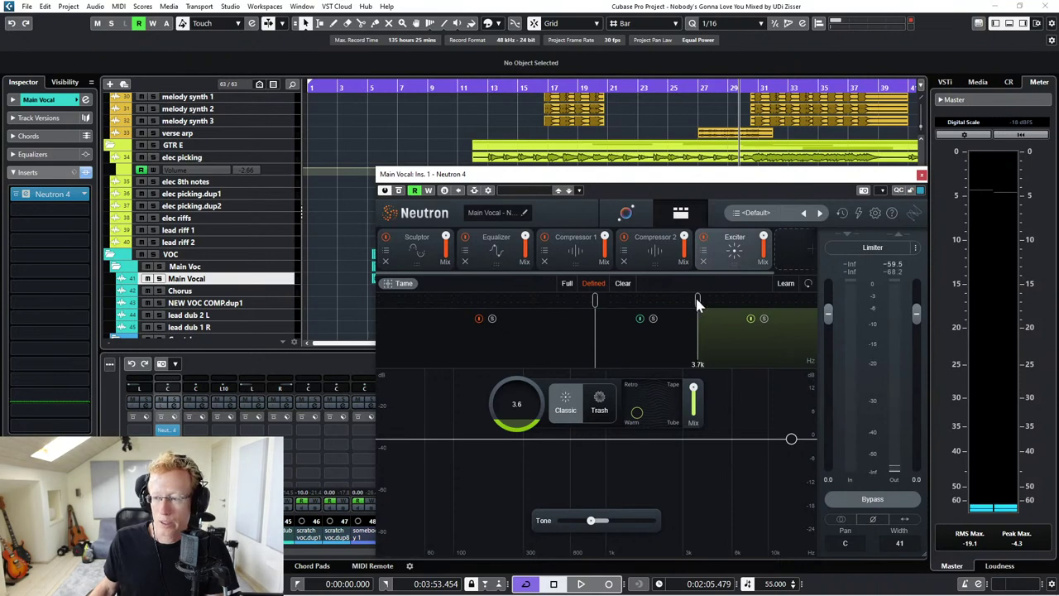
left_click_drag(594, 300, 530, 300)
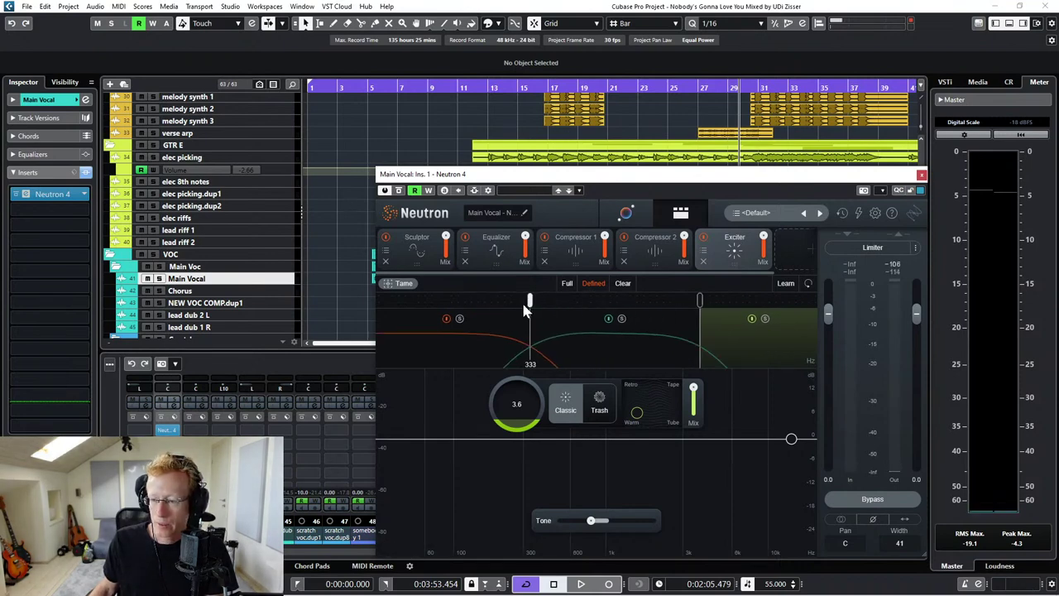
left_click_drag(796, 449, 743, 451)
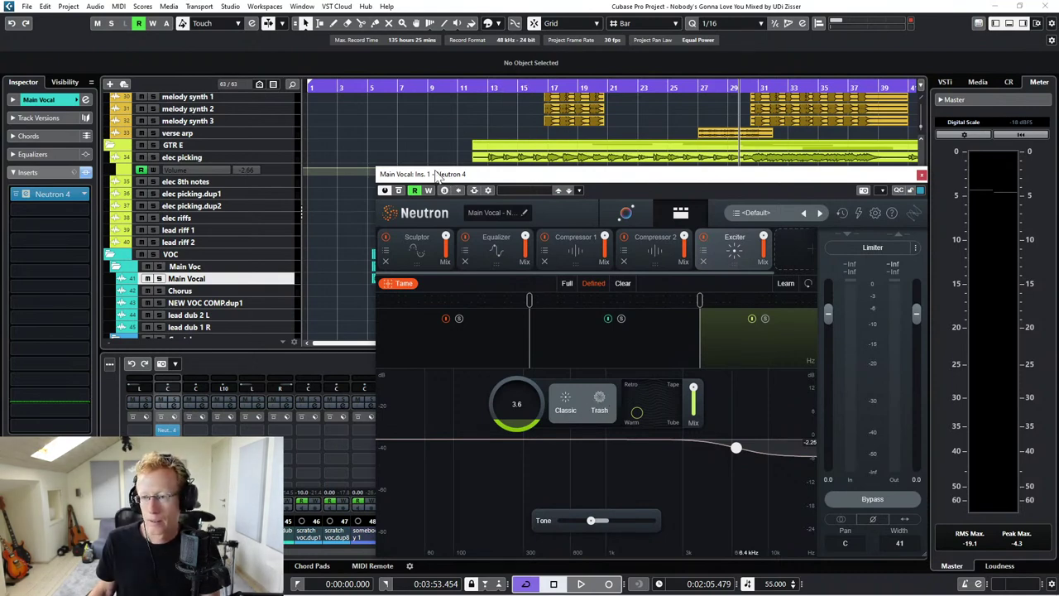
- Set the Exciter's high band to Trash with an amount of 6.5 and a character near Overdrive, auditioning it in the mix
key("space")
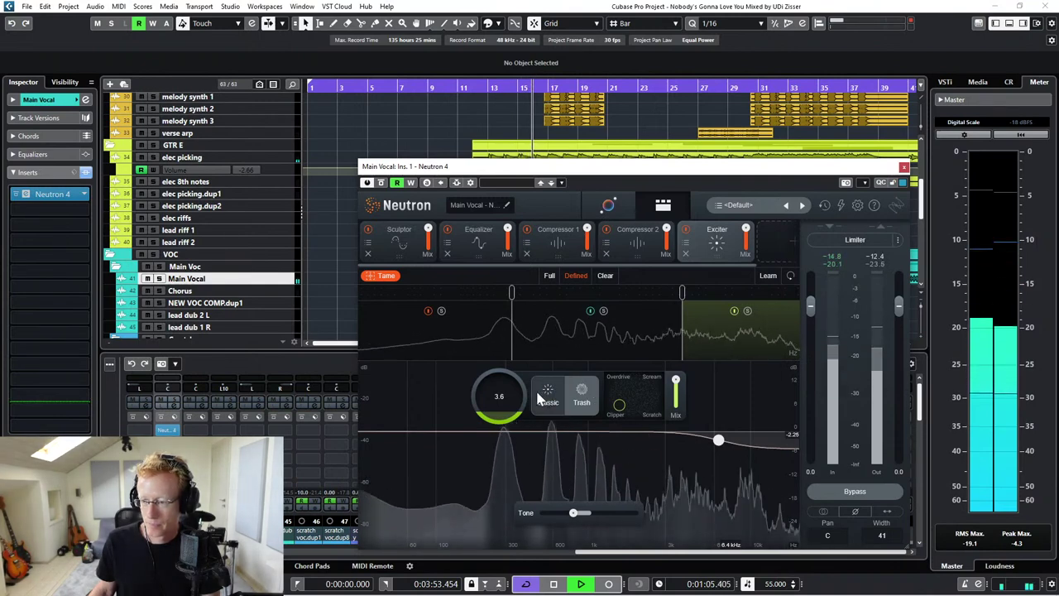
mouse_move(515, 401)
left_mouse_down()
mouse_move(512, 375)
mouse_move(509, 399)
mouse_move(508, 386)
left_mouse_up()
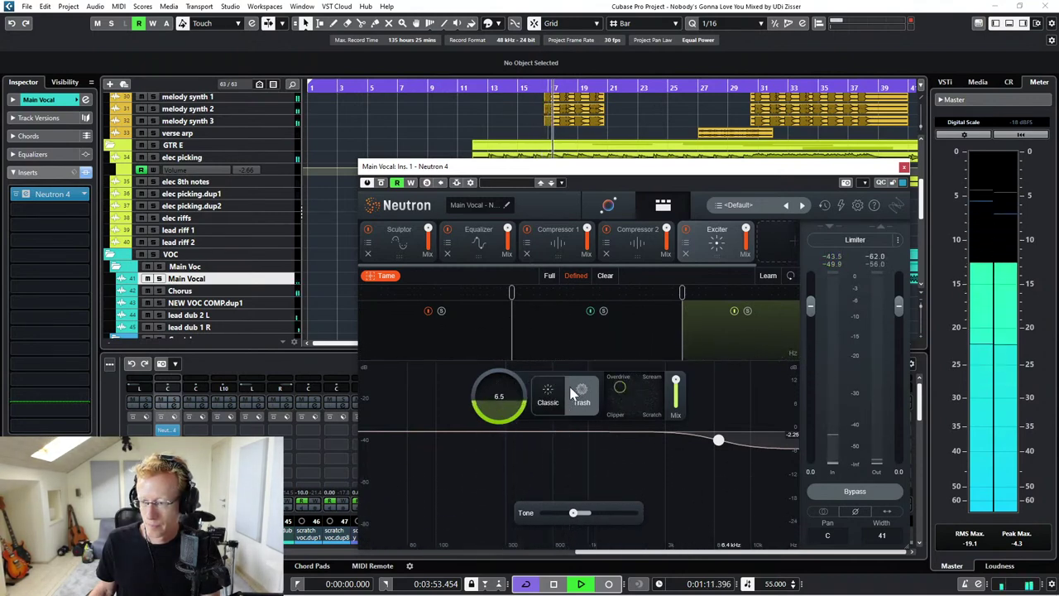
key("space")
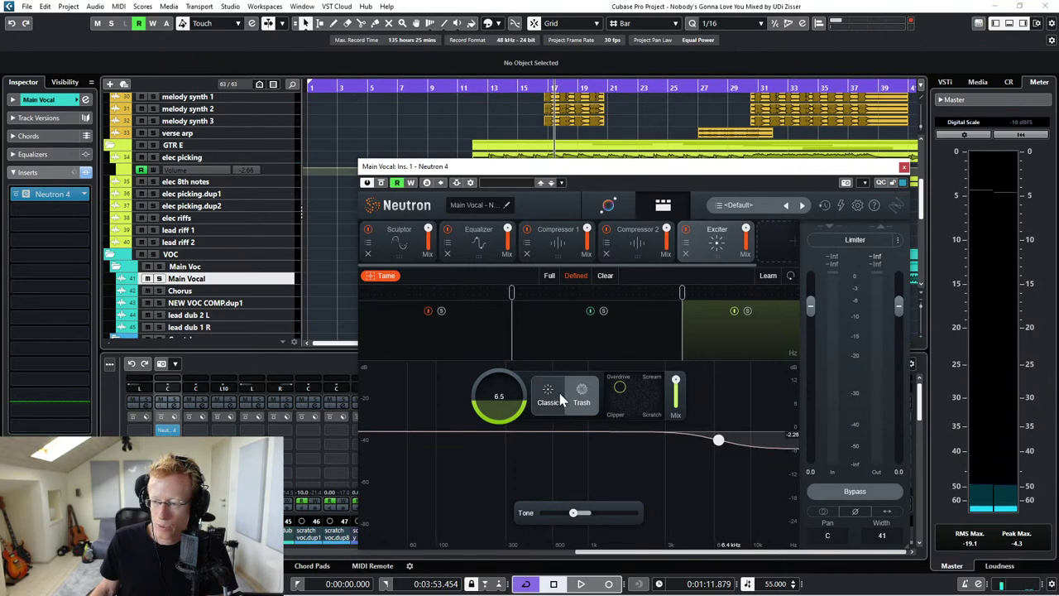
left_click_drag(620, 388, 631, 390)
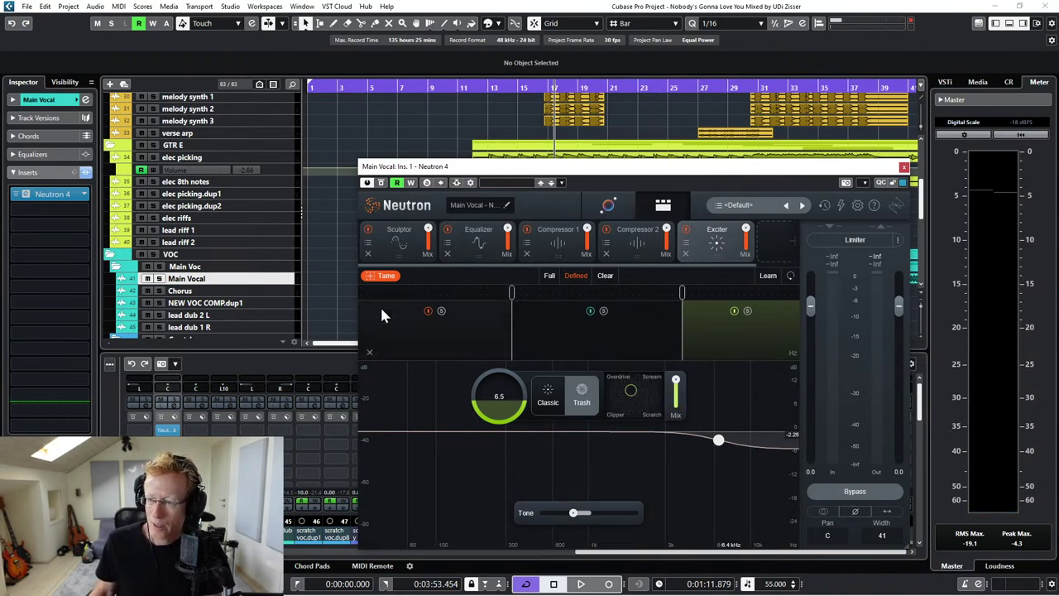
- Add a Transient Shaper module after the Exciter and briefly play the mix
left_click(782, 238)
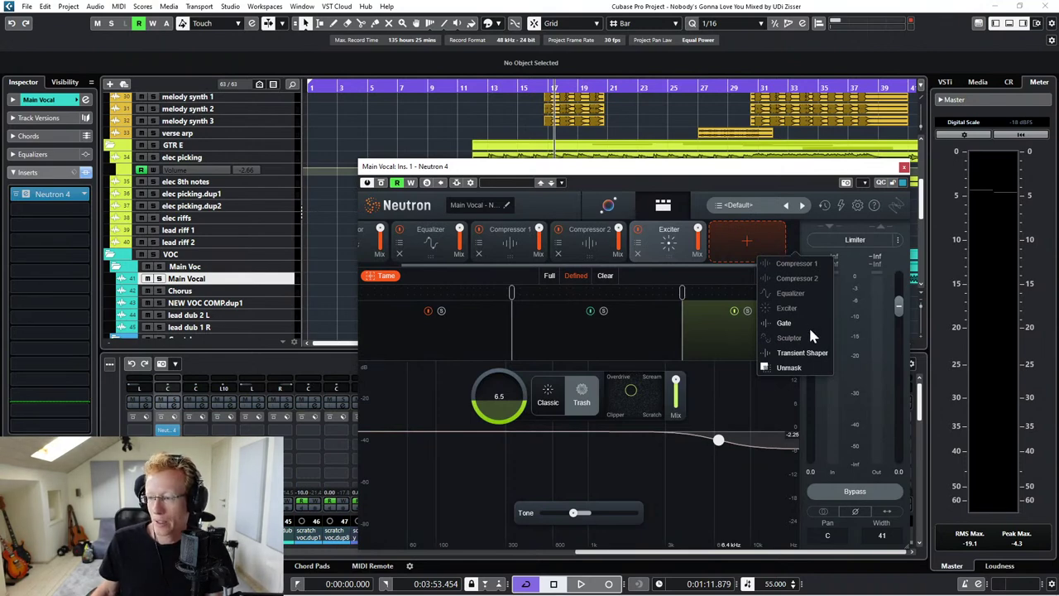
left_click(801, 352)
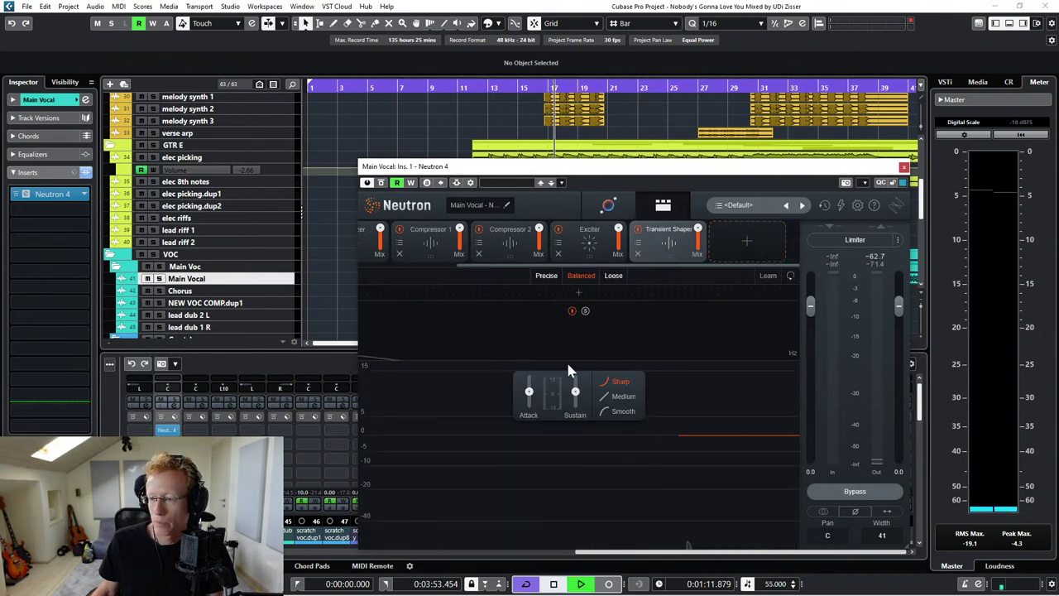
key("space")
key("space")
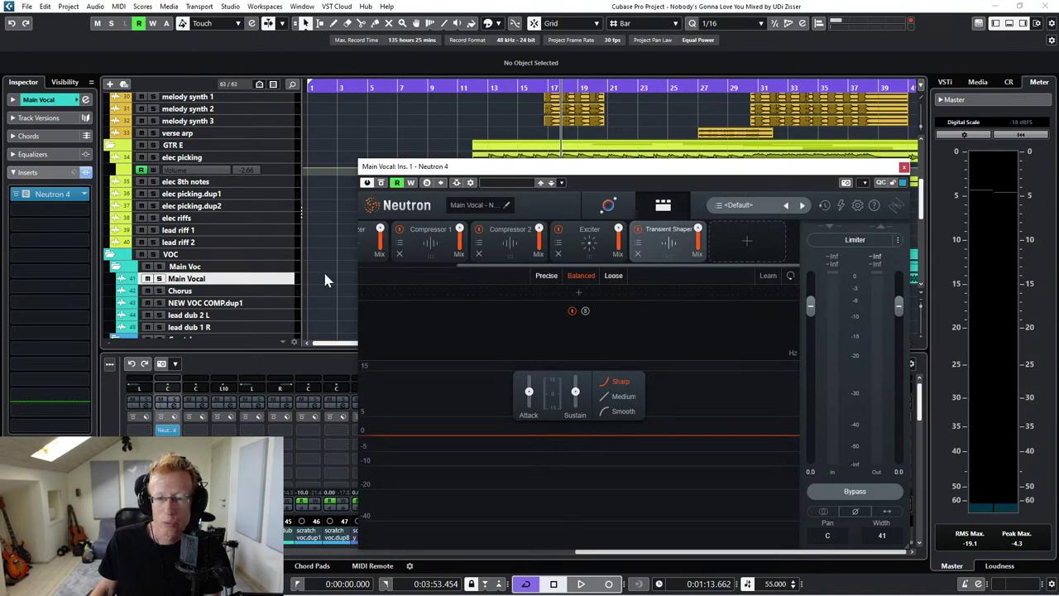
- Remove the Neutron 4 insert from the Main Vocal track
scroll(248, 281, "down", 4)
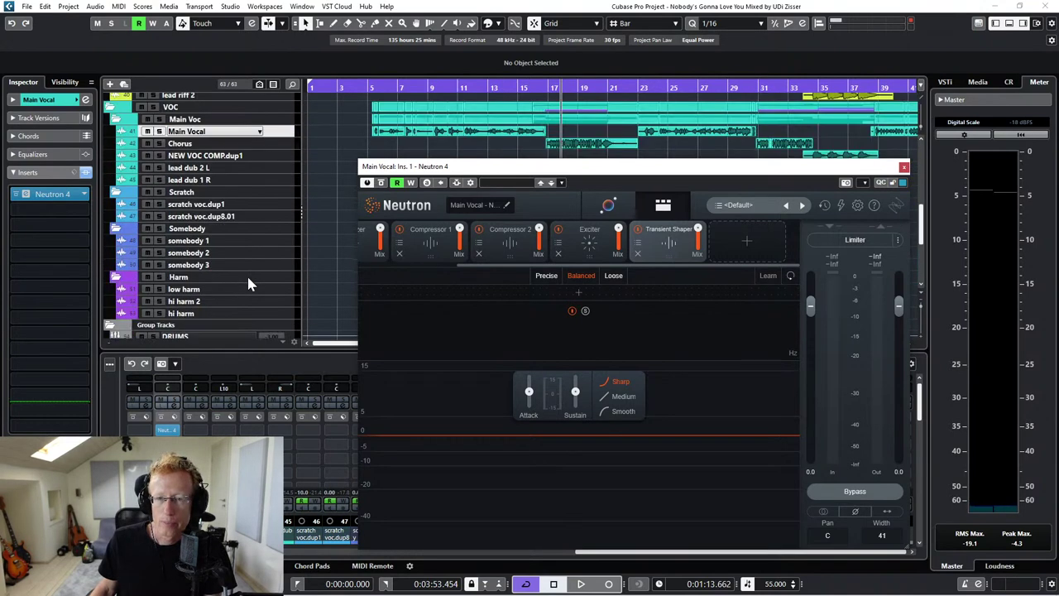
left_click(260, 139)
left_click(45, 202)
left_click_drag(45, 199, 207, 232)
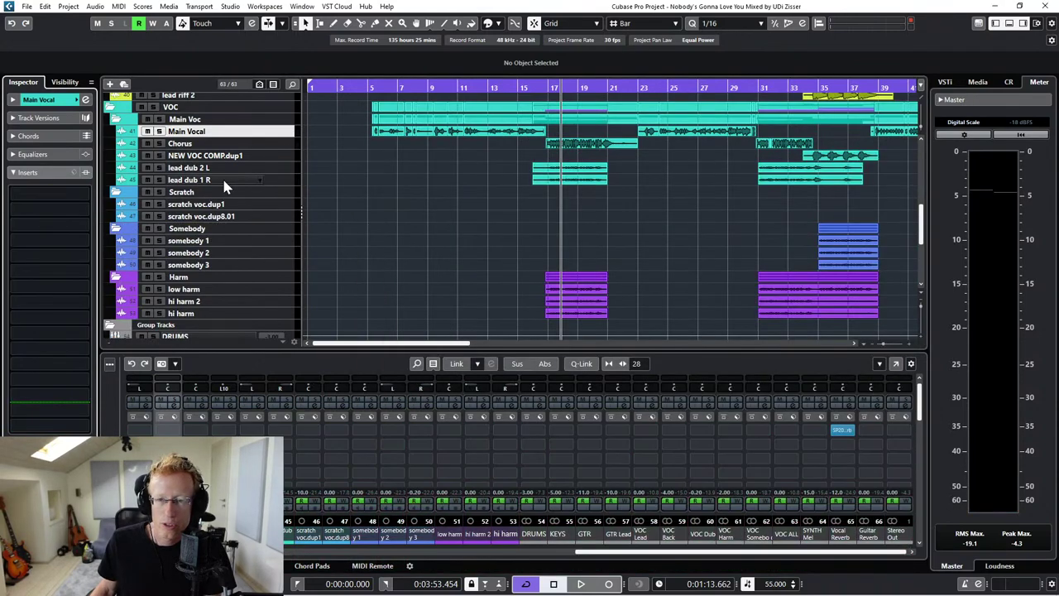
- Insert Neutron 4 in the first insert slot of the VOC Lead group track and move its window clear of the track list
scroll(261, 192, "down", 5)
scroll(262, 191, "up", 4)
scroll(261, 191, "down", 2)
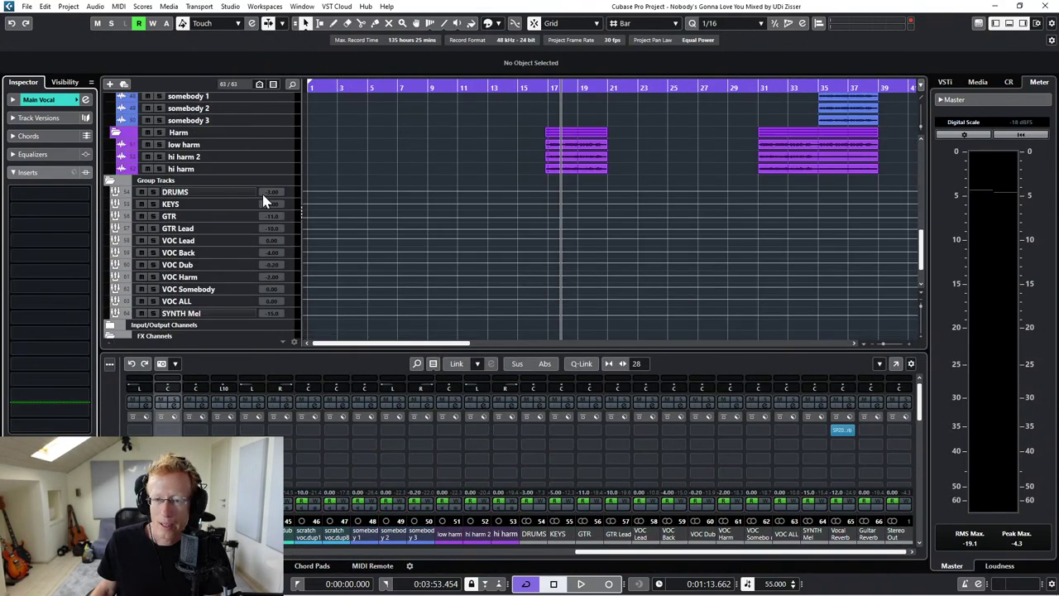
left_click(217, 240)
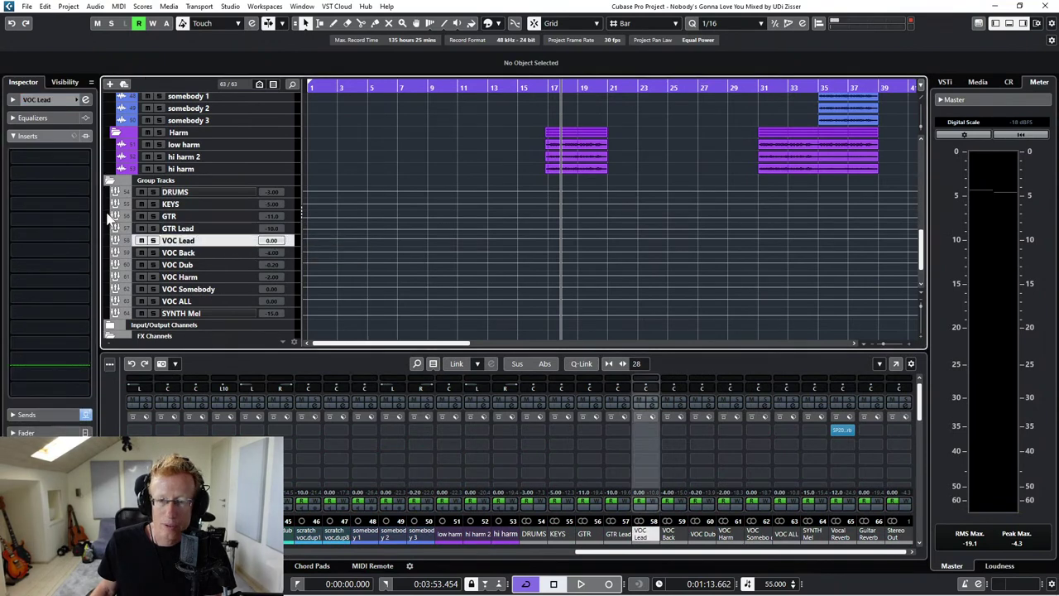
left_click(82, 158)
type("neu")
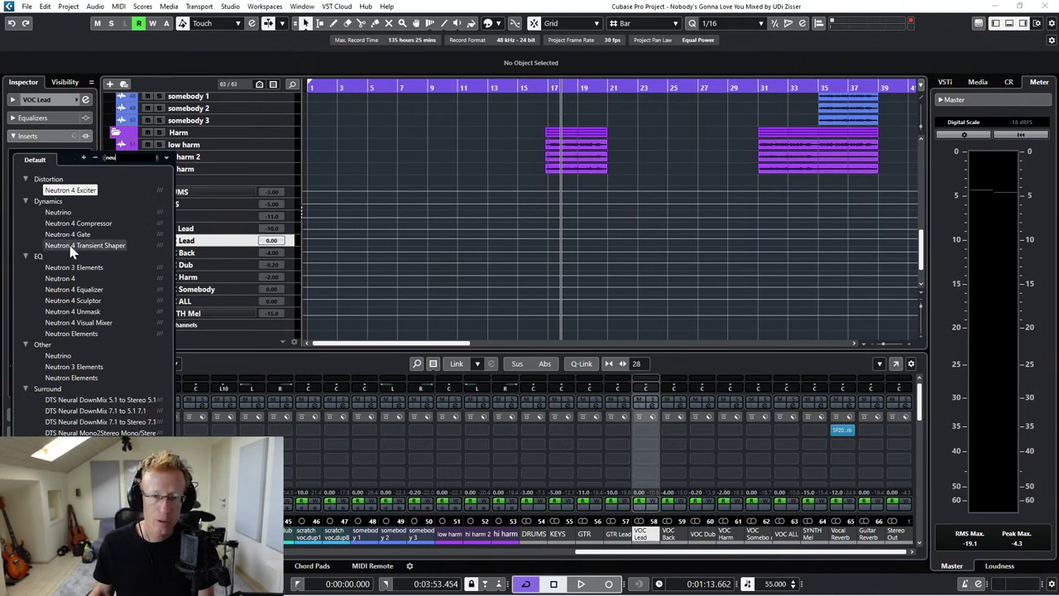
left_click(77, 279)
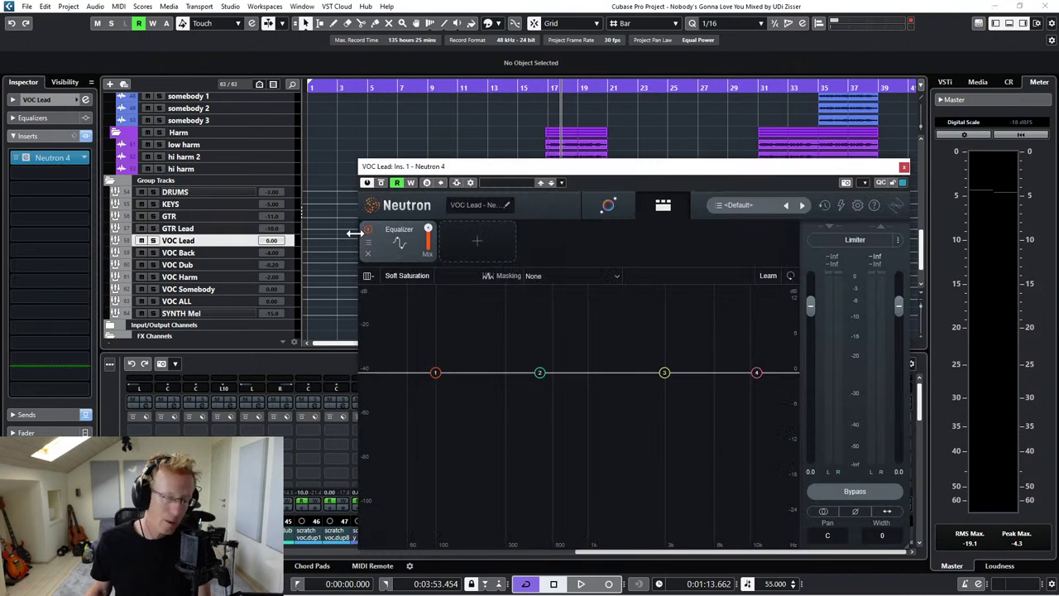
left_click_drag(584, 175, 546, 101)
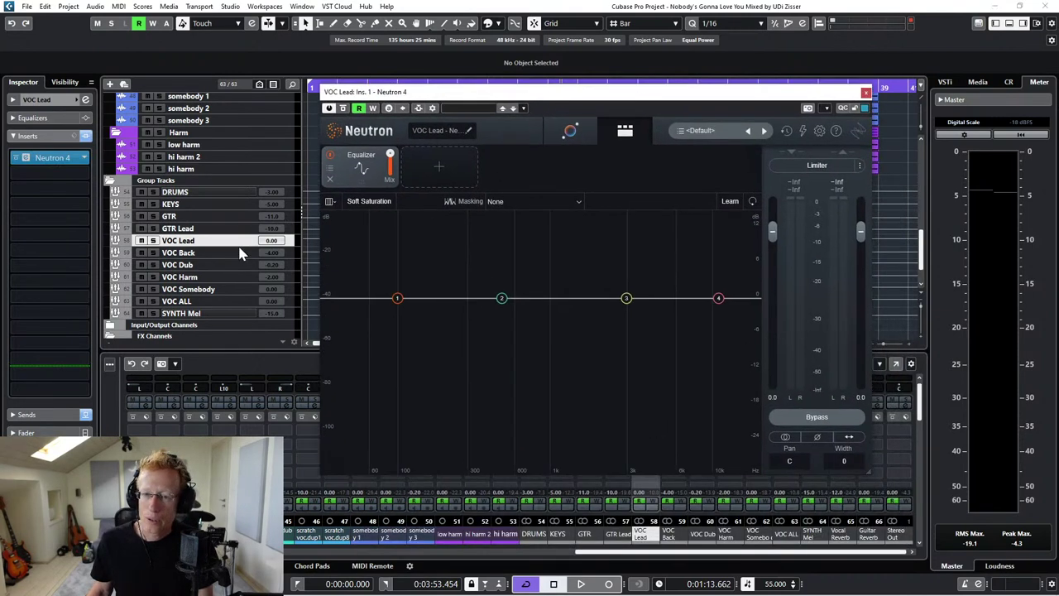
- Insert Neutron 4 in the first slot of the VOC Back group track and offset its window from the VOC Lead one
left_click(166, 253)
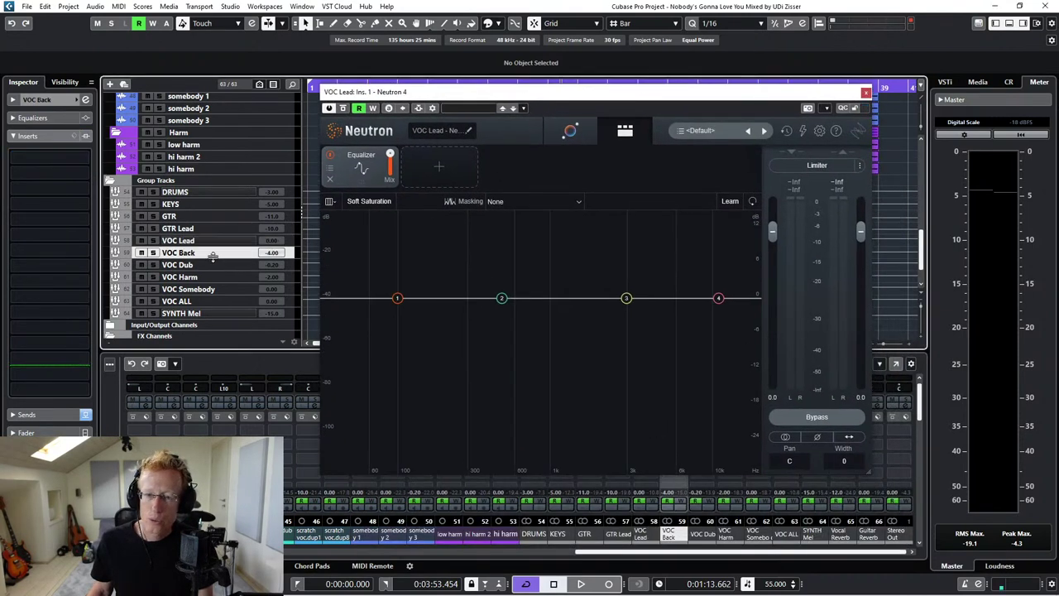
left_click(85, 158)
type("neu")
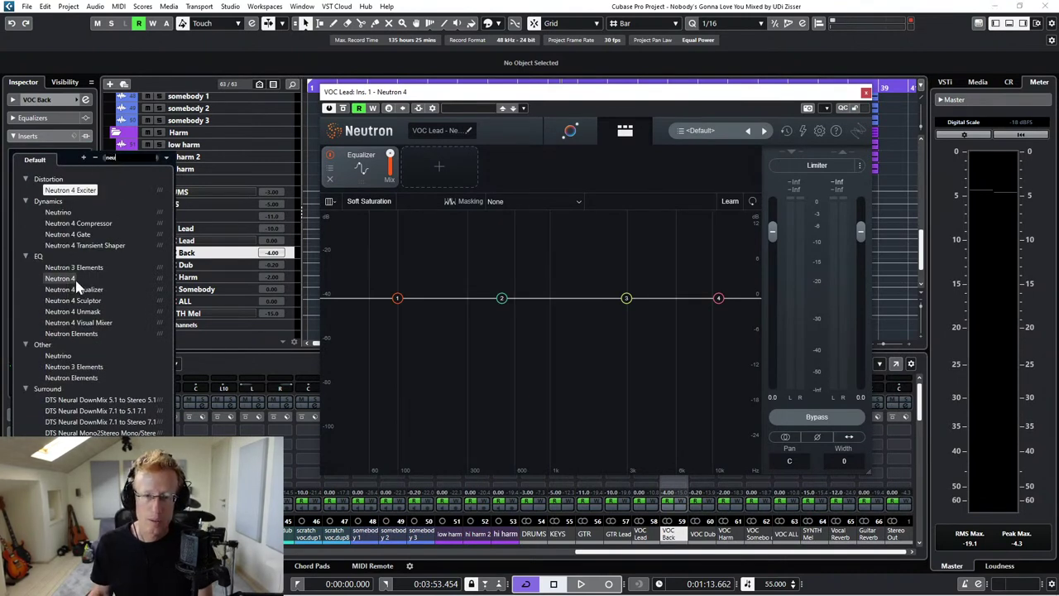
left_click(75, 278)
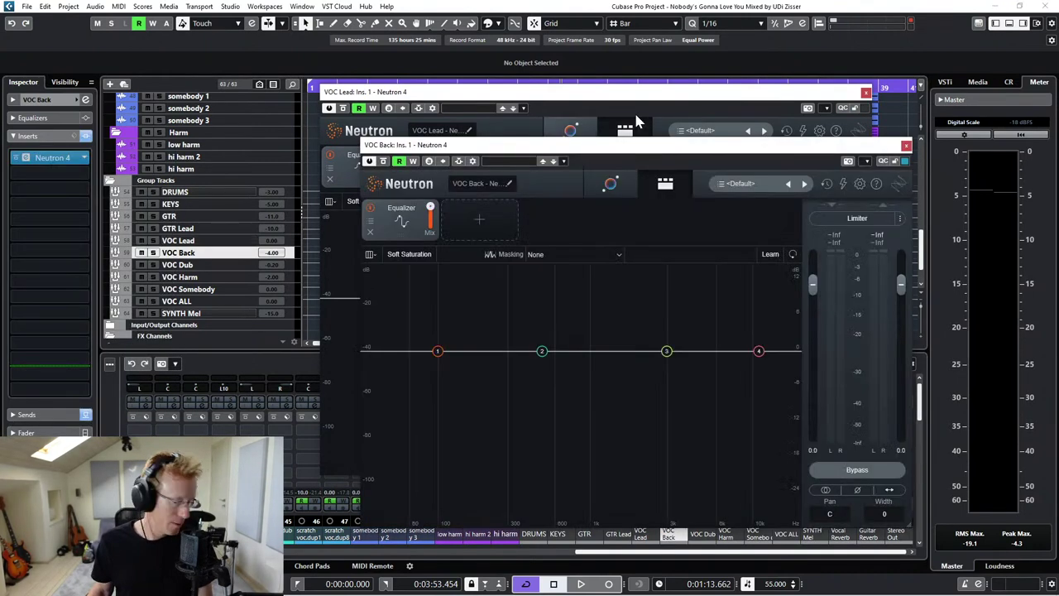
left_click_drag(609, 152, 693, 162)
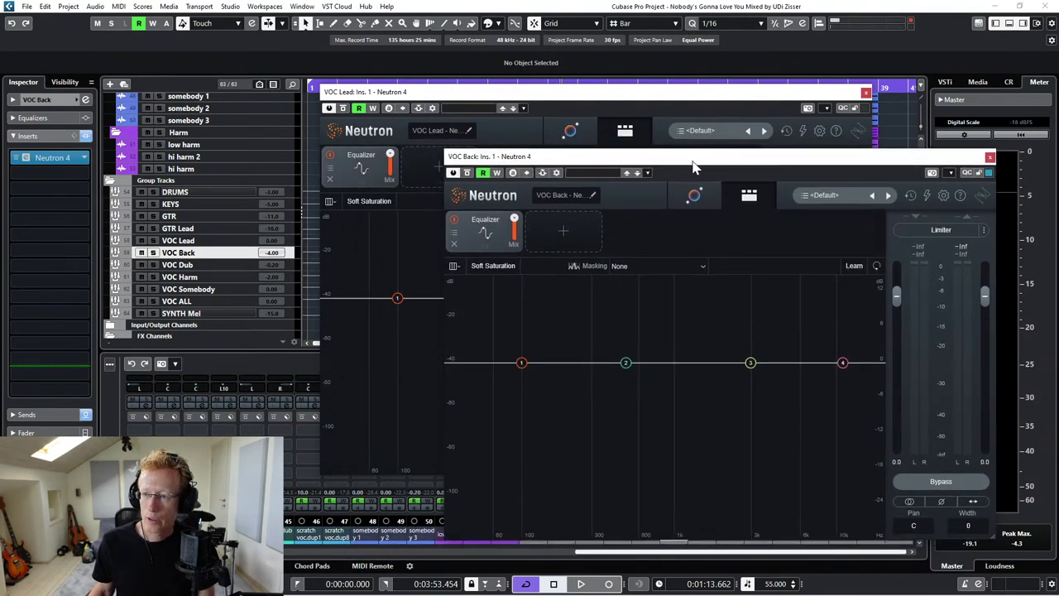
- Run Neutron's Assistant on VOC Lead by playing the song from about bar 5 until its analysis finishes, and stop playback
left_click(520, 100)
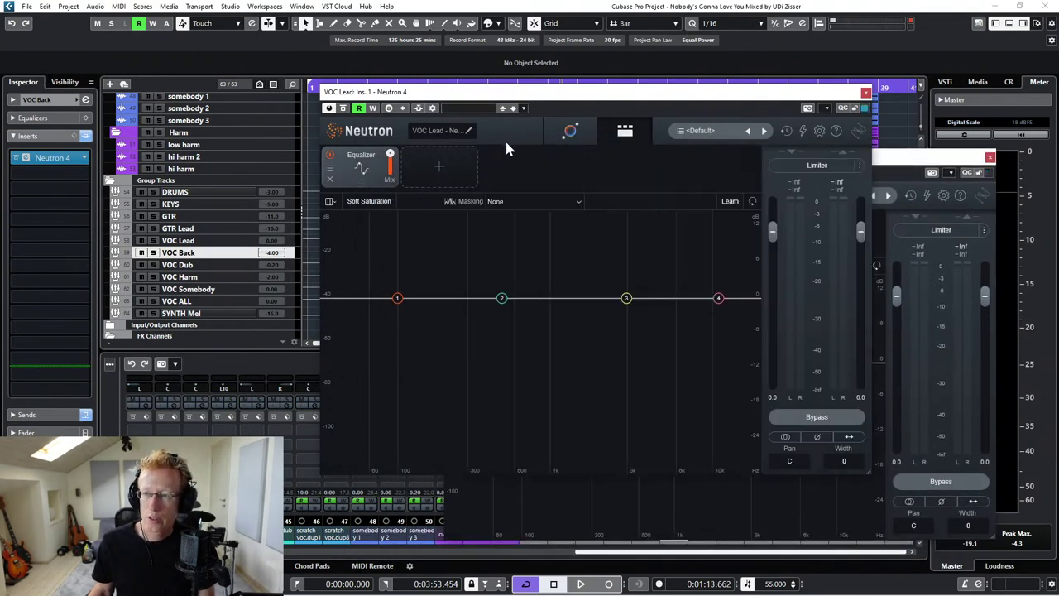
left_click(584, 132)
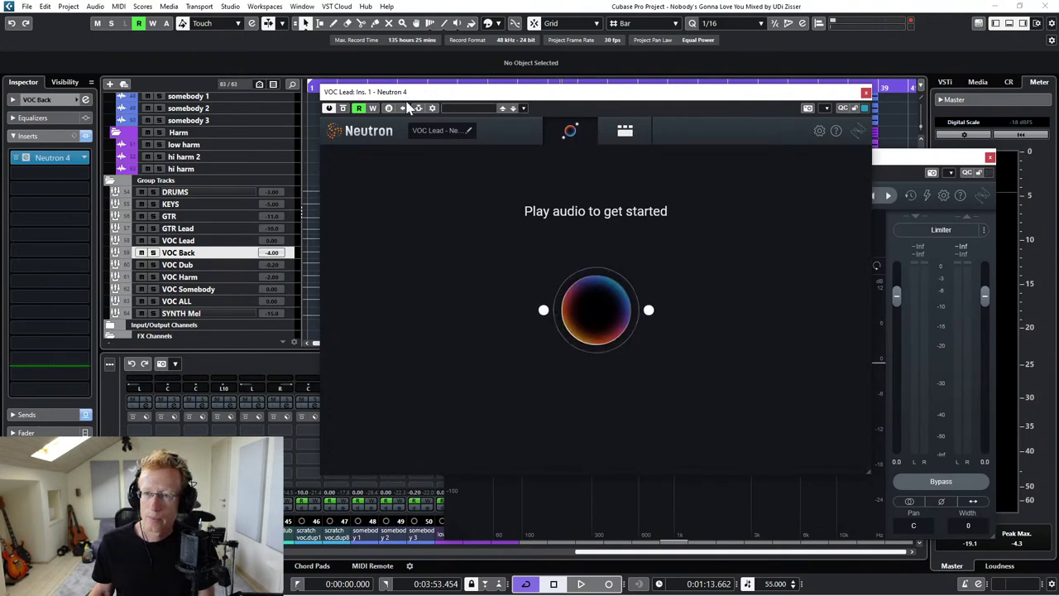
left_click_drag(370, 95, 358, 120)
left_click(378, 88)
key("space")
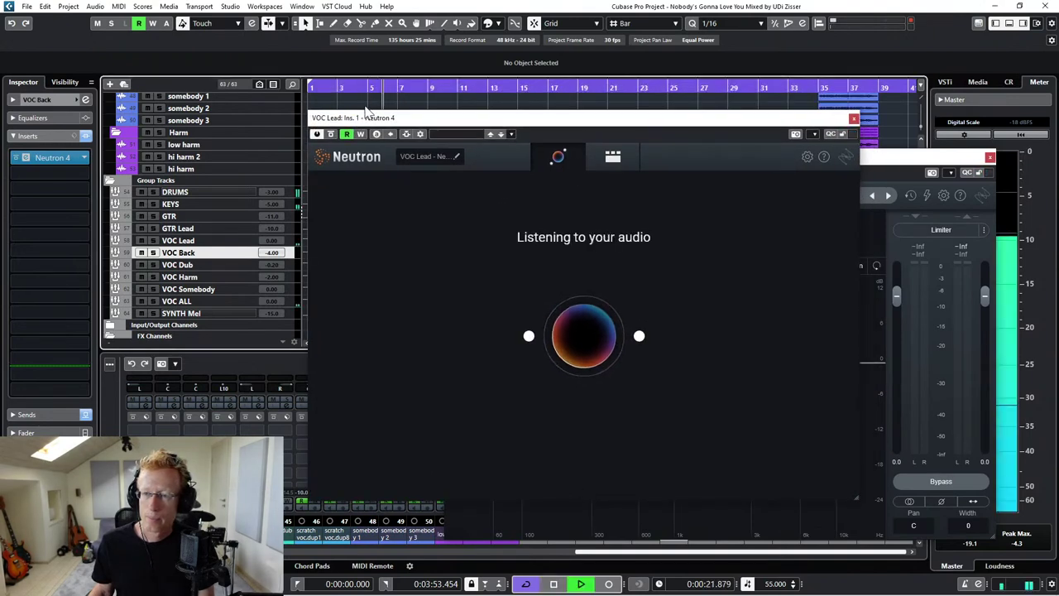
left_click(894, 158)
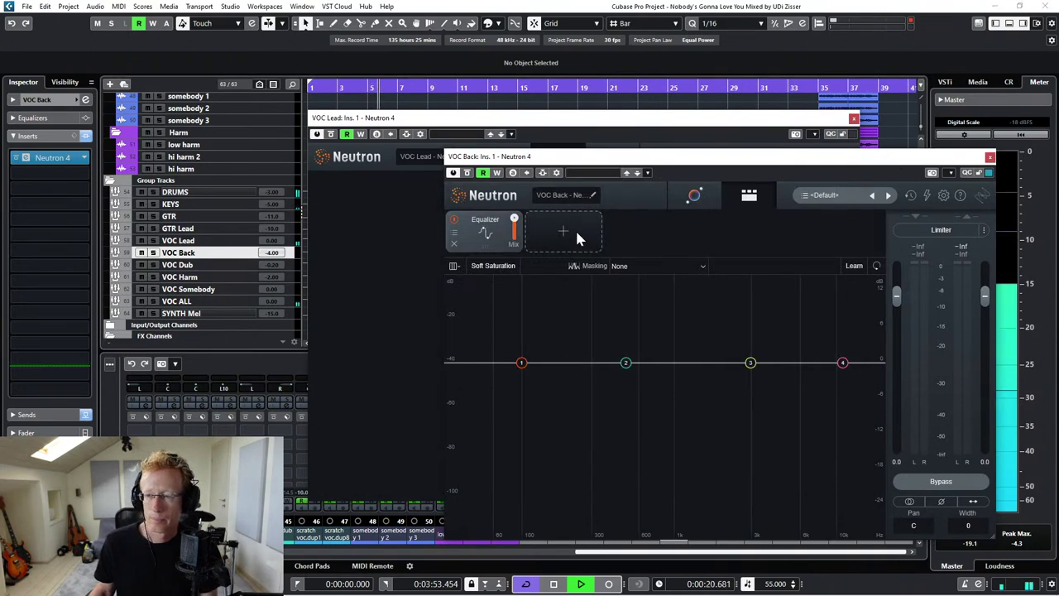
left_click(487, 122)
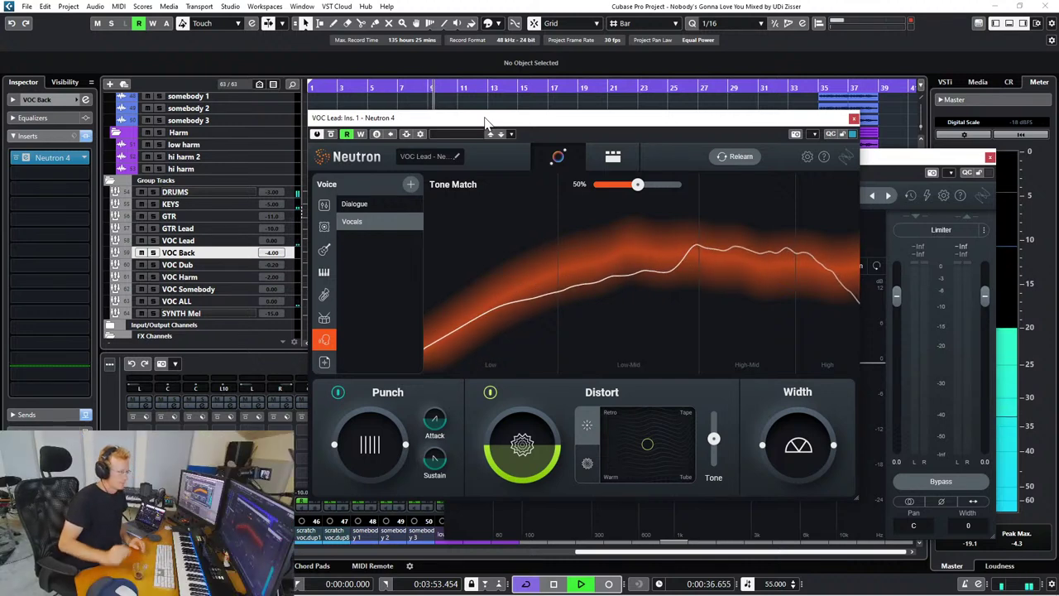
key("space")
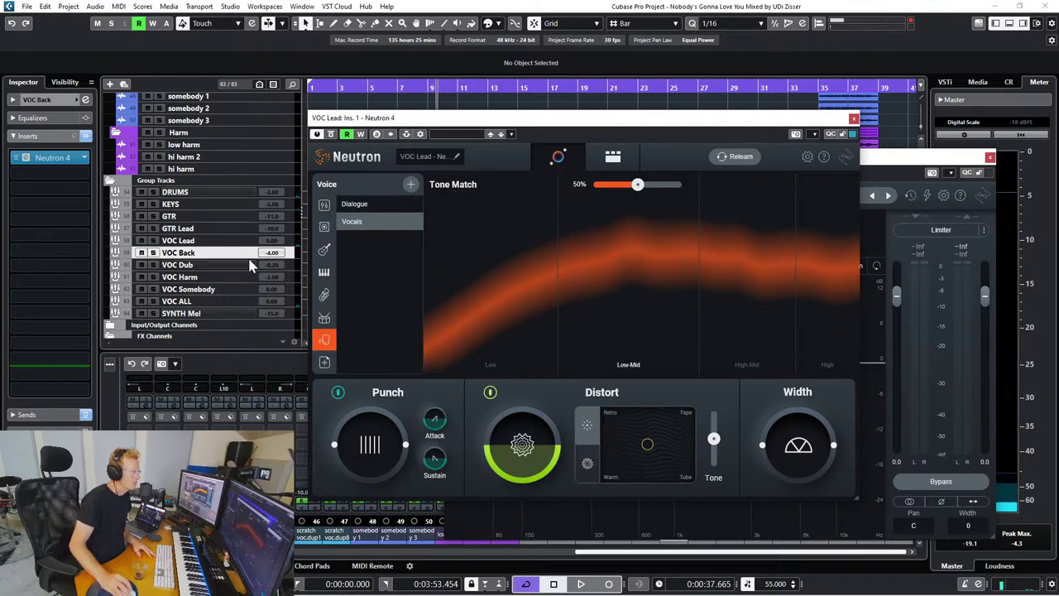
- Move both Neutron windows off the arrangement and set the locators around the second Harm section starting at bar 31
left_click(944, 172)
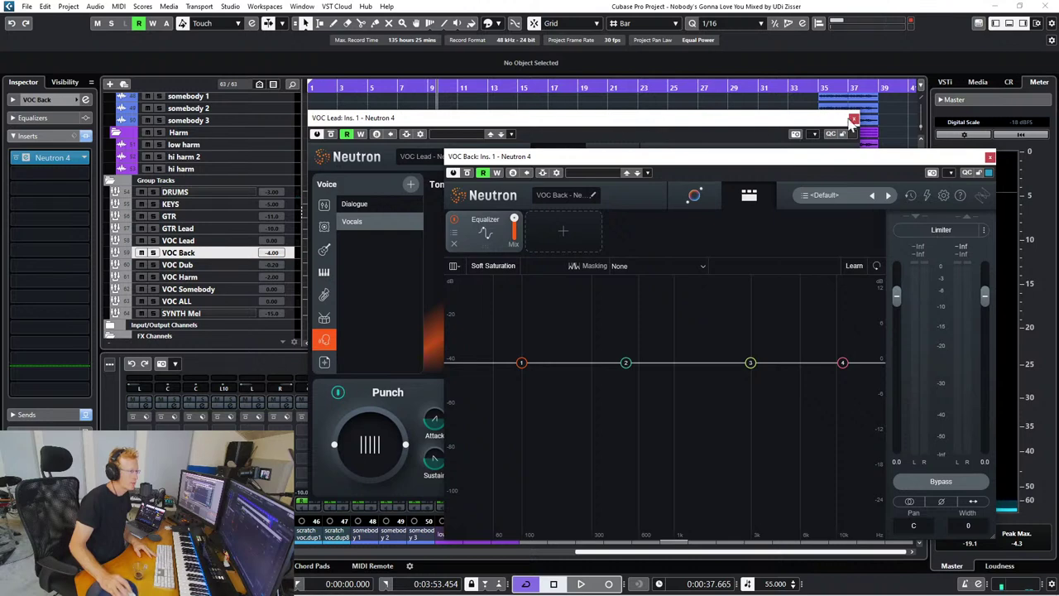
left_click_drag(811, 120, 903, 360)
left_click_drag(590, 157, 706, 273)
left_click(757, 87)
left_click(775, 133)
key("p")
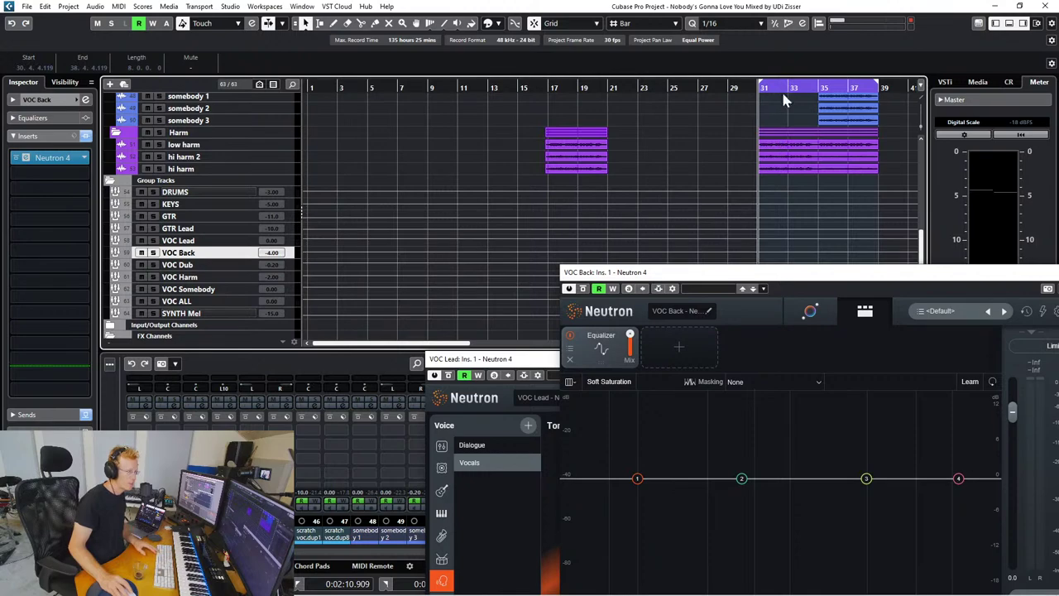
- Play the Harm section with VOC Lead and VOC Back soloed, and run Neutron's Assistant on VOC Back
scroll(745, 190, "up", 1)
key("space")
left_click_drag(713, 277, 548, 132)
left_click(154, 289)
left_click(154, 302)
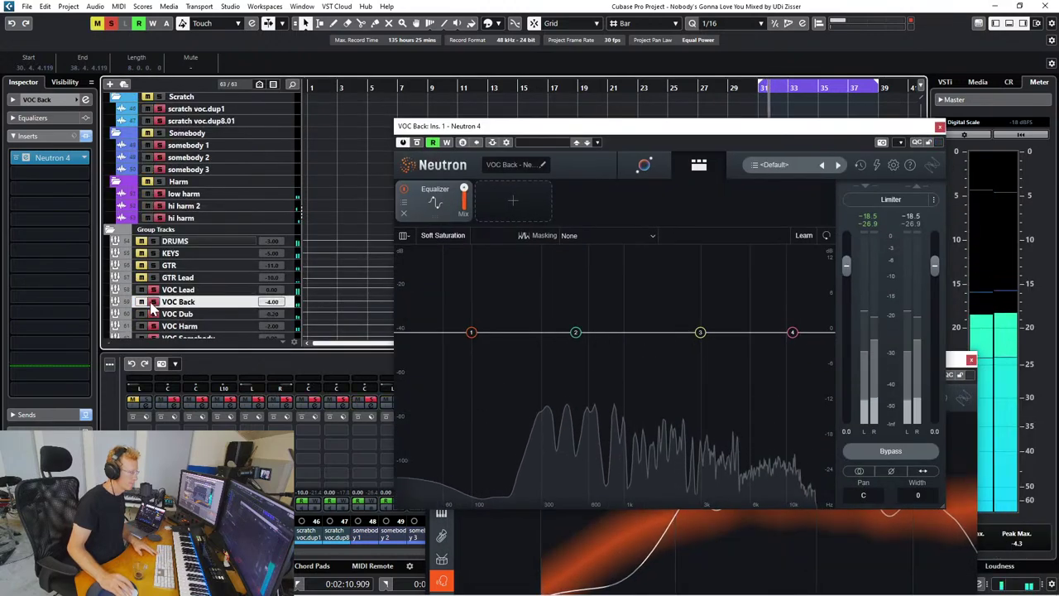
left_click(640, 170)
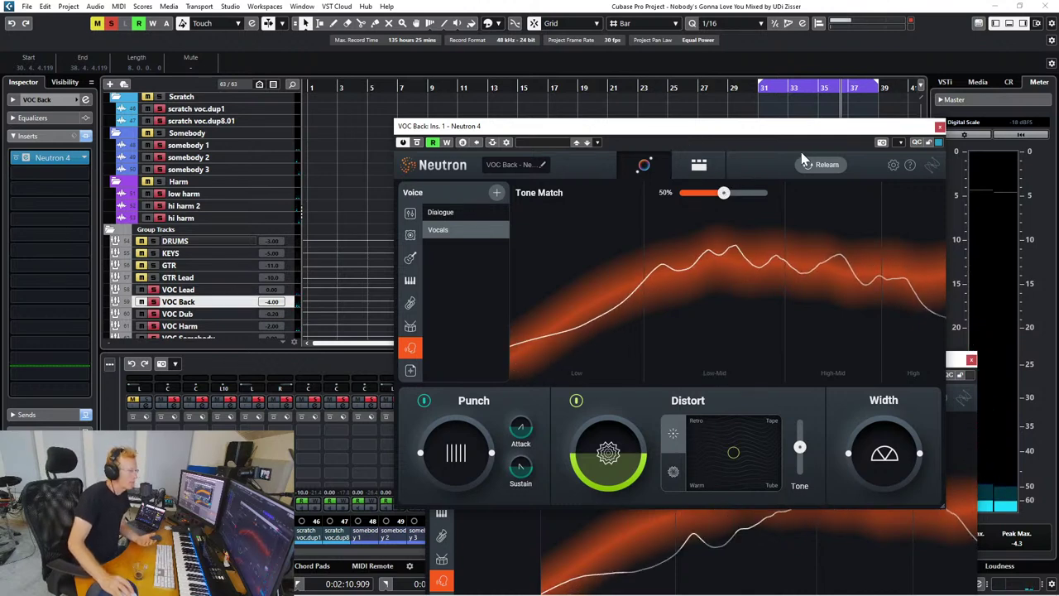
left_click_drag(741, 135, 550, 83)
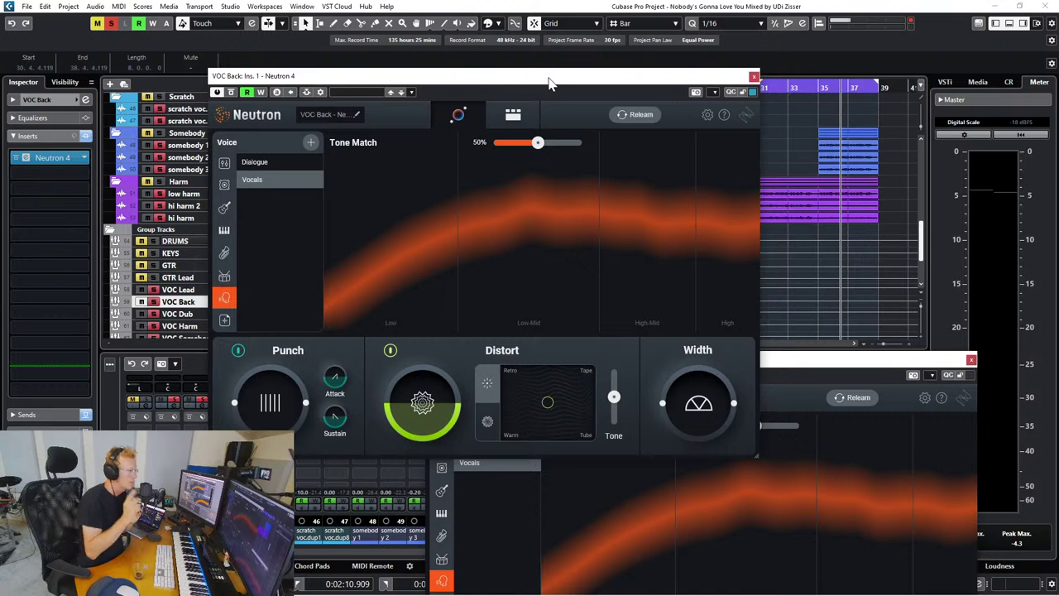
- Show the detailed module chain of VOC Back's Neutron and arrange the VOC Back and VOC Lead plugin windows together
left_click(513, 114)
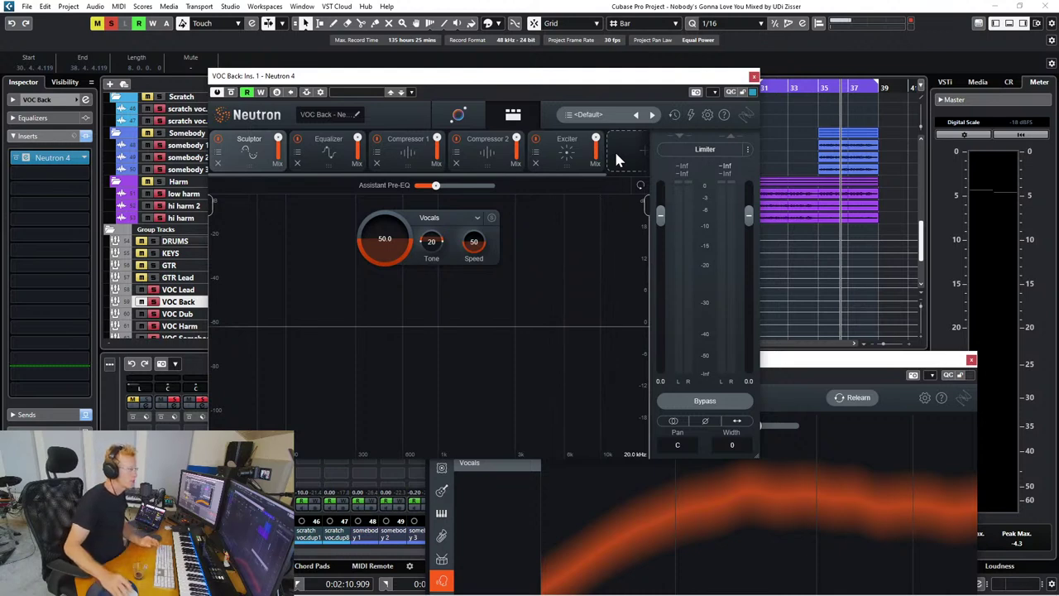
scroll(855, 196, "right", 5)
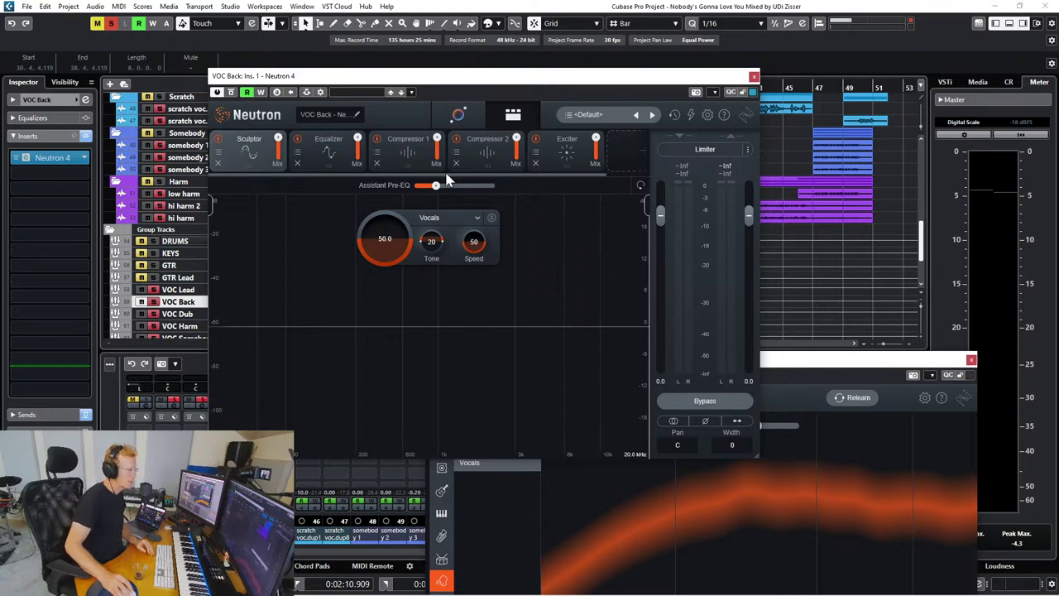
left_click(198, 290)
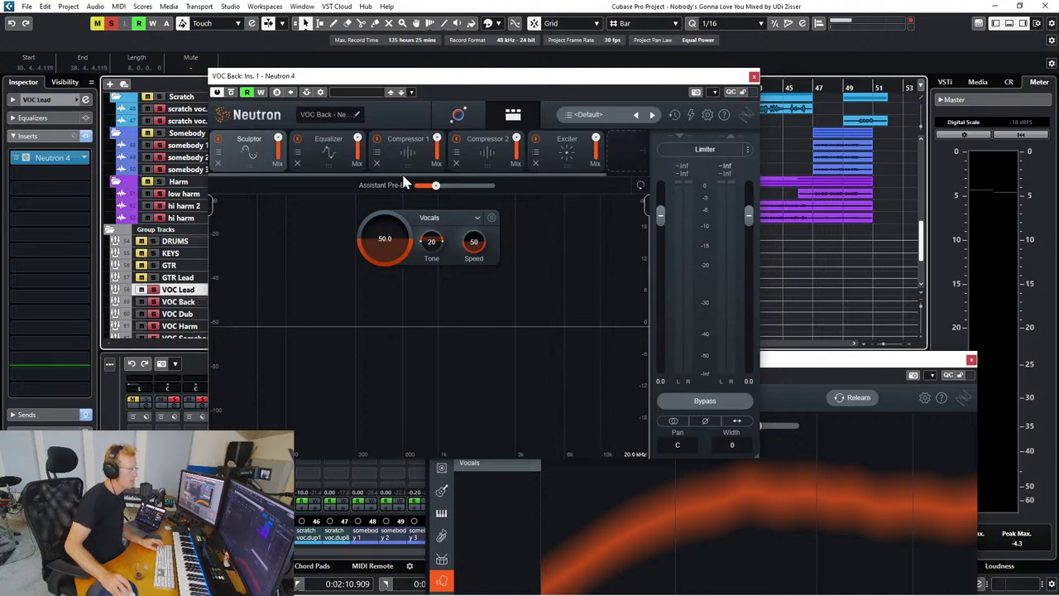
left_click(192, 304)
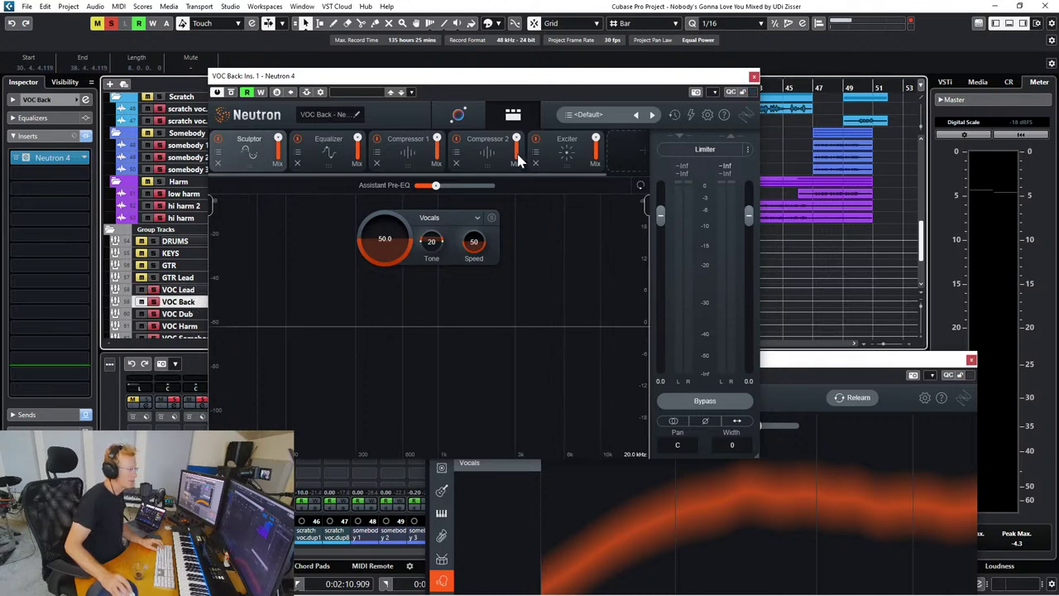
left_click_drag(578, 80, 688, 110)
left_click_drag(894, 351, 825, 139)
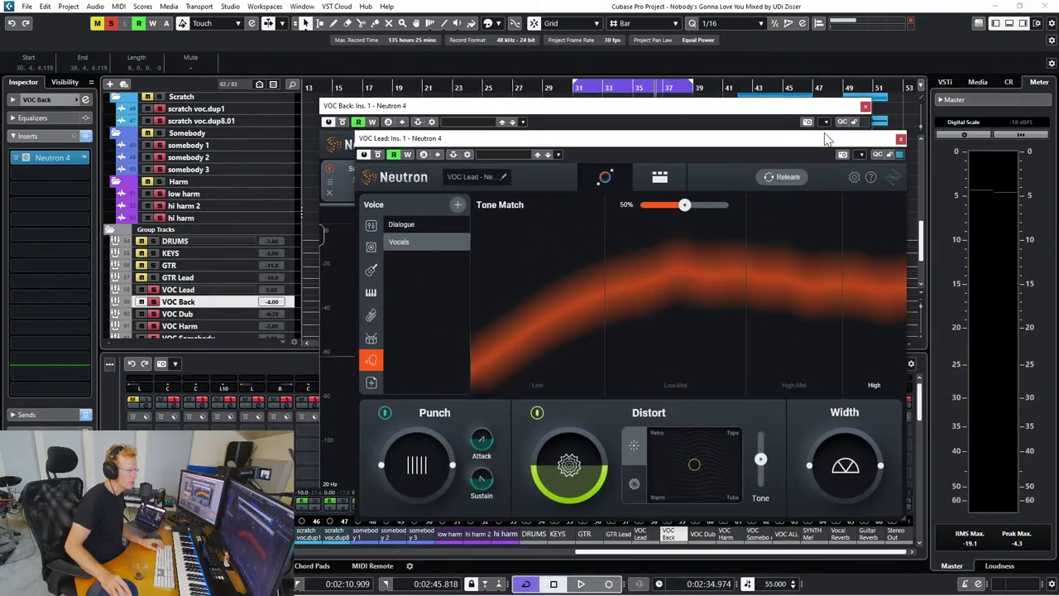
- Activate side-chaining on VOC Back's Neutron and add an enabled send from VOC Lead to that side-chain input
left_click(328, 114)
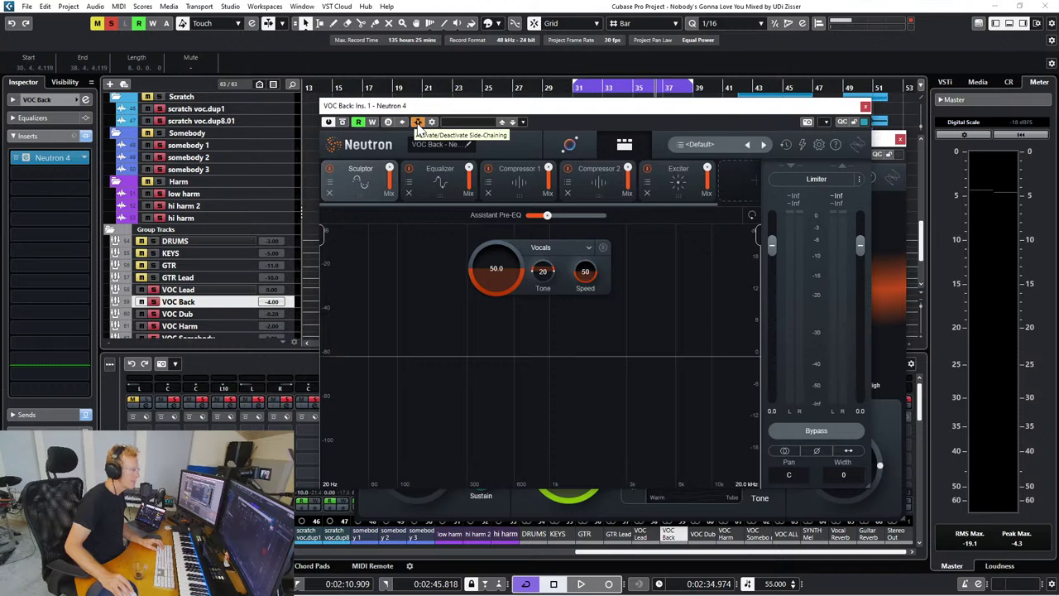
left_click(220, 291)
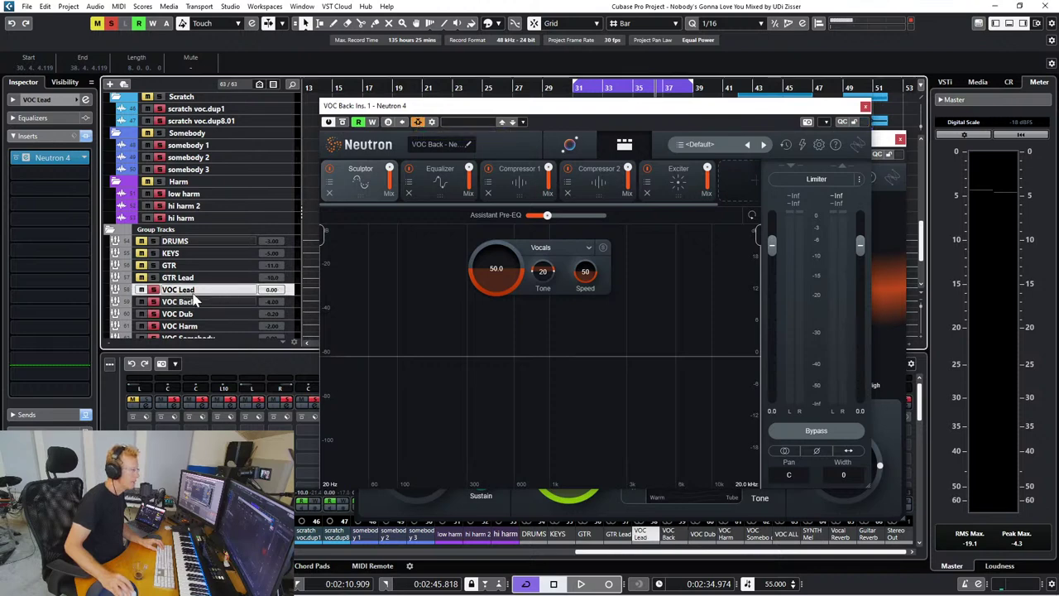
left_click(27, 414)
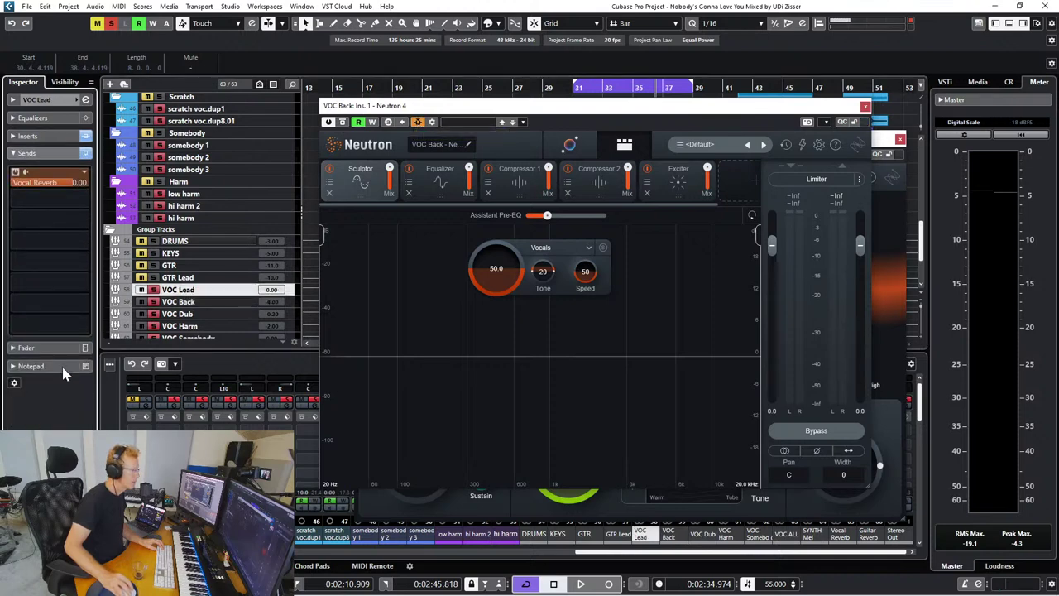
left_click(84, 201)
left_click(98, 428)
left_click(17, 195)
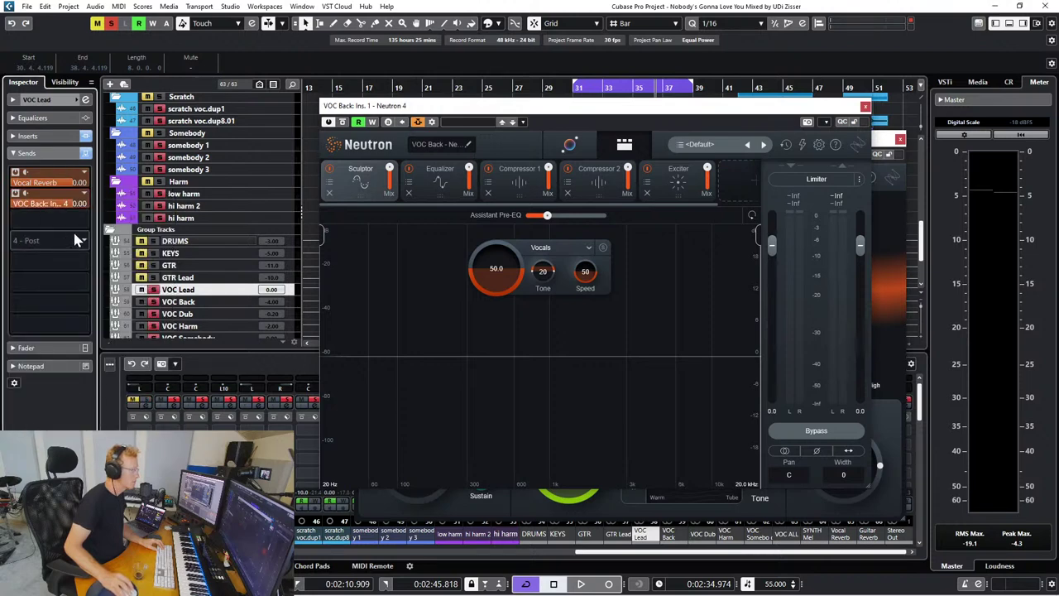
- Add an Unmask module at the end of VOC Back's Neutron chain and play the looped section
left_click(745, 173)
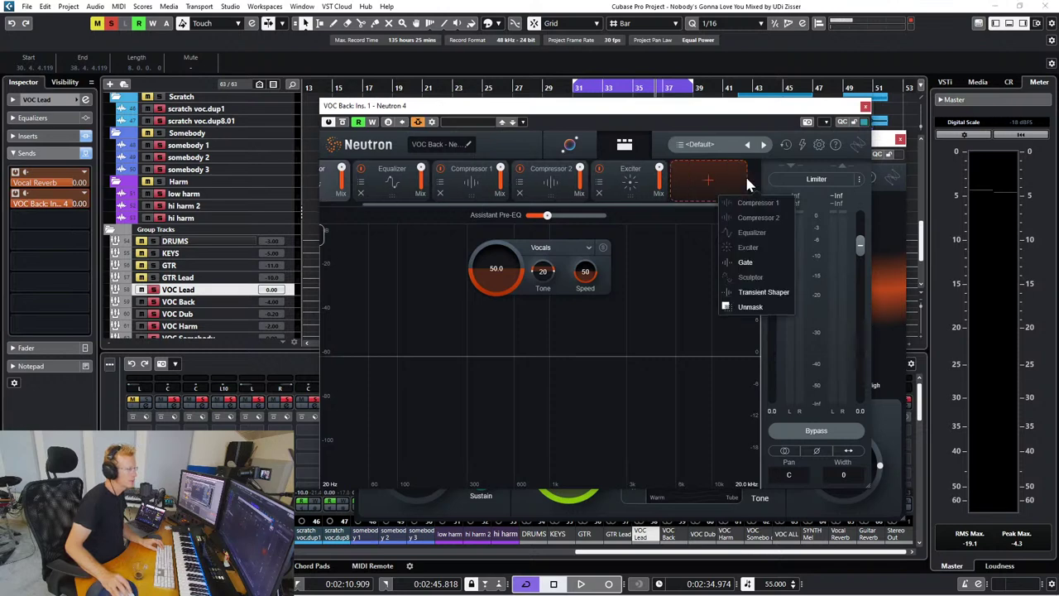
left_click(744, 308)
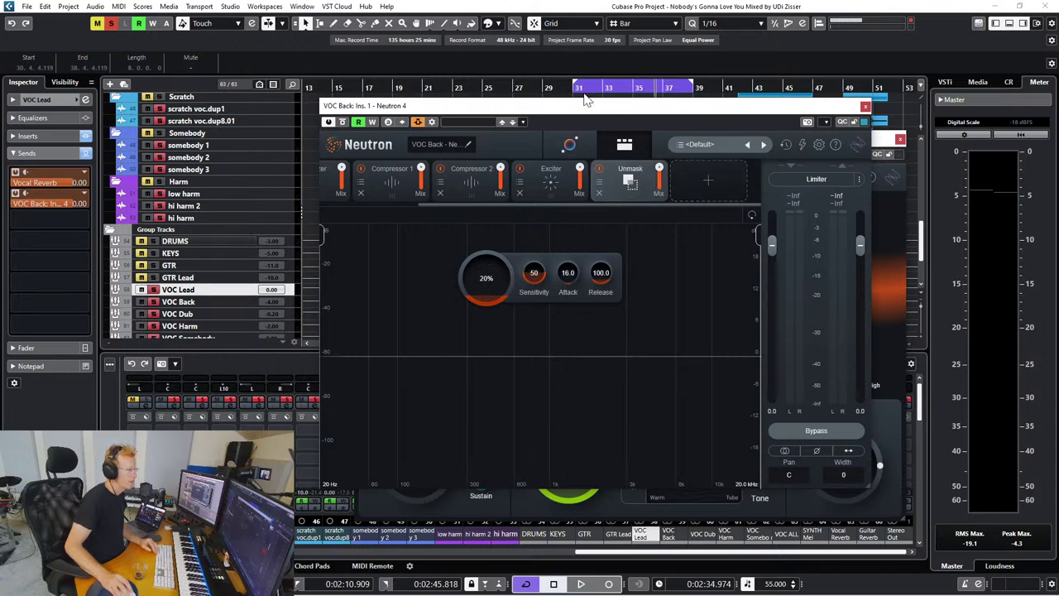
key("space")
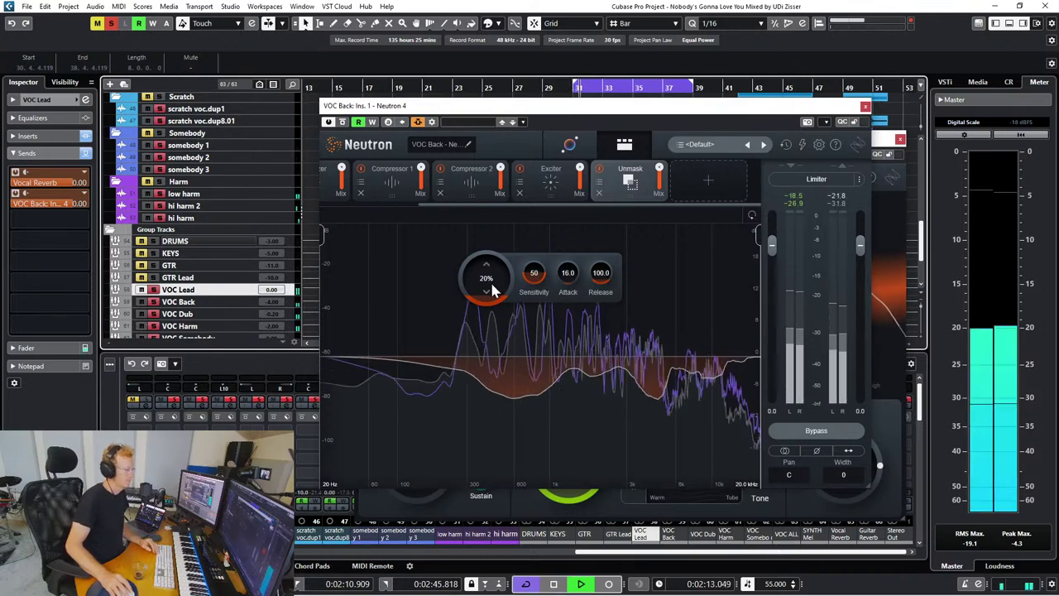
- Compare the Unmask amount at 0% and 100% on VOC Back during playback, ending at 0%
left_click_drag(491, 290, 484, 433)
left_click_drag(500, 294, 477, 386)
key("space")
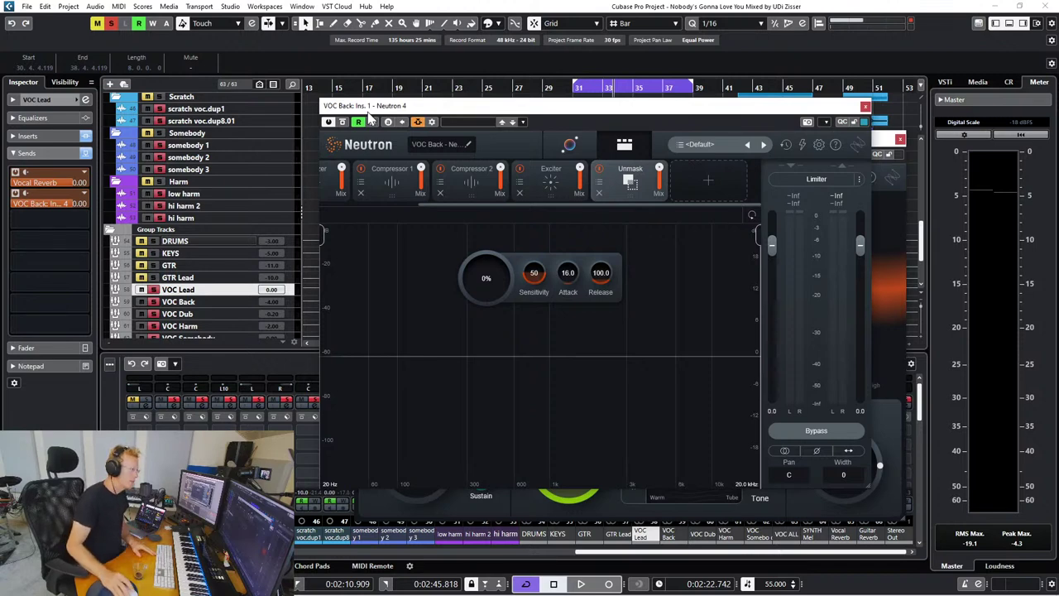
left_click_drag(471, 278, 502, 124)
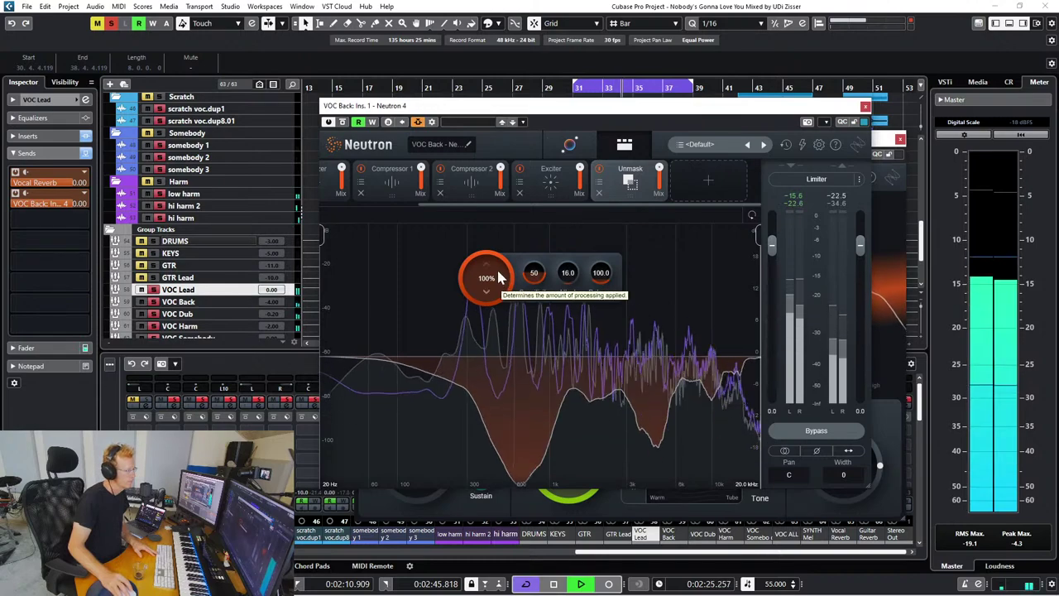
left_click_drag(496, 273, 500, 428)
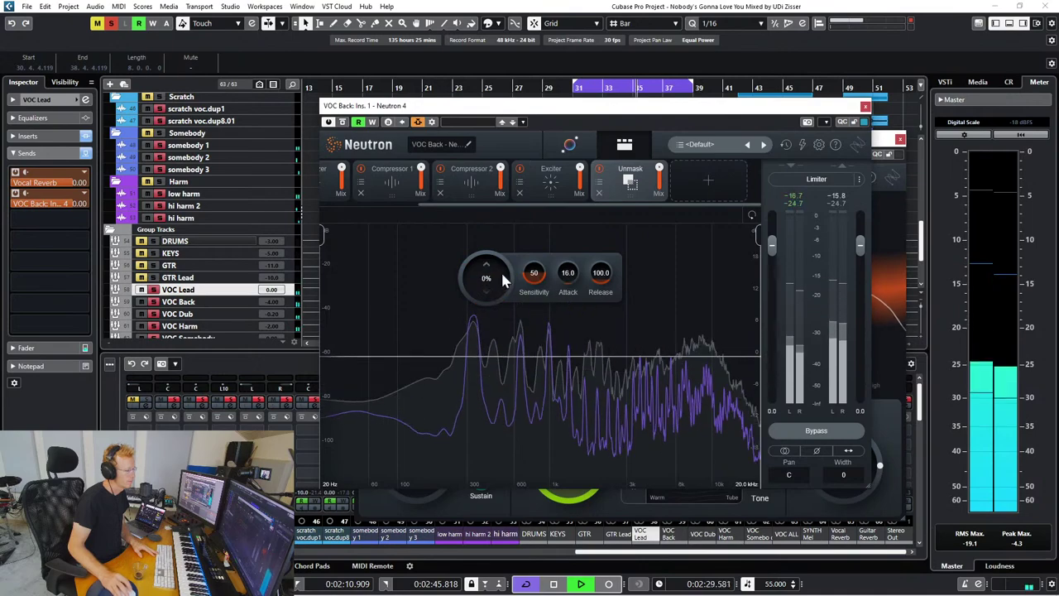
- Set VOC Back's Unmask to sensitivity 41 and release 120 while comparing amounts during playback, ending at 67%
left_click_drag(507, 273, 521, 130)
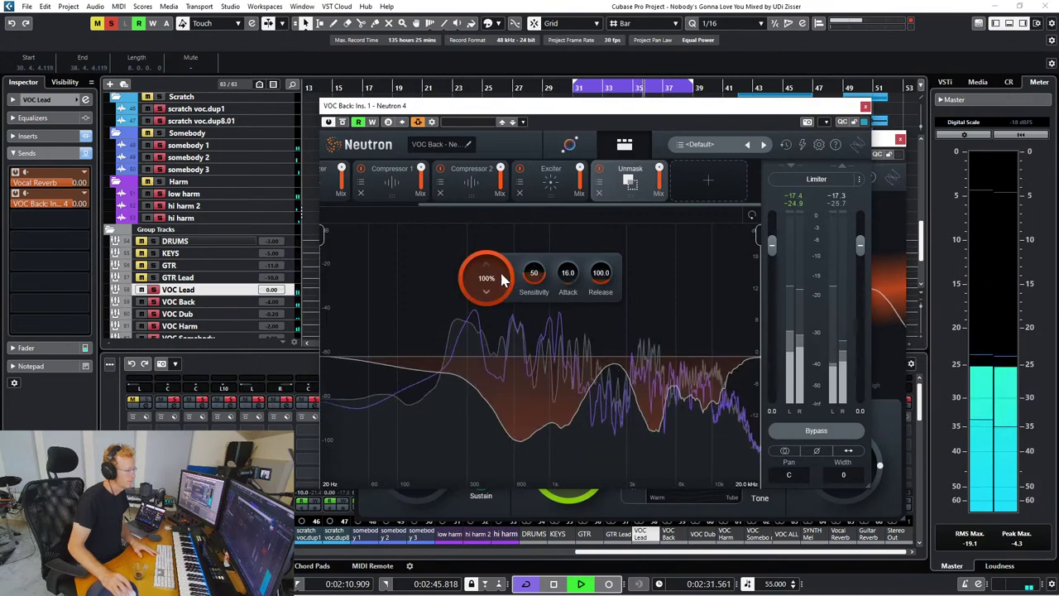
left_click_drag(492, 263, 500, 423)
left_click_drag(536, 282, 605, 268)
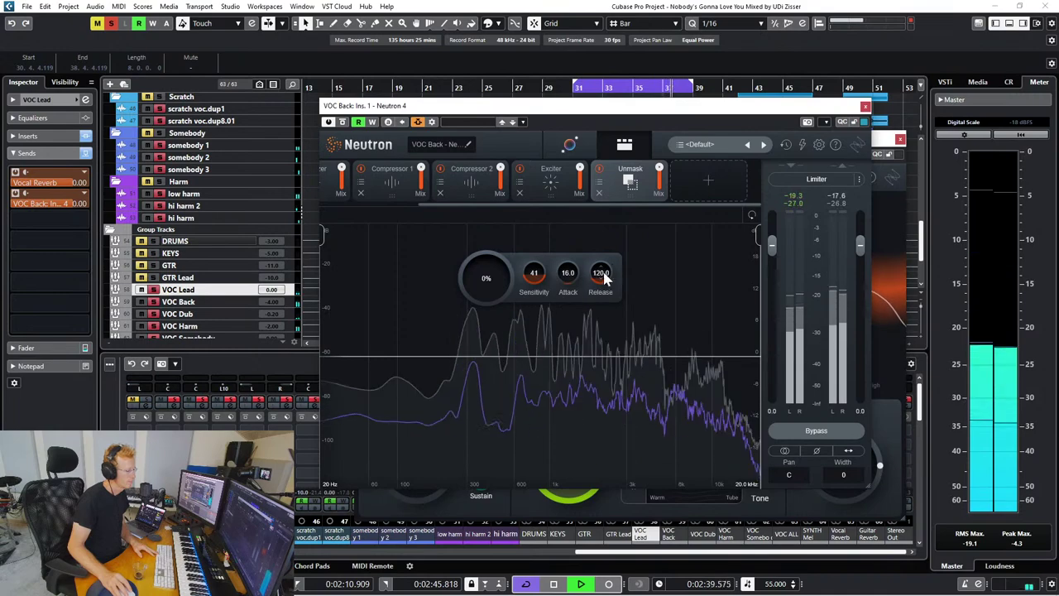
left_click_drag(485, 276, 465, 183)
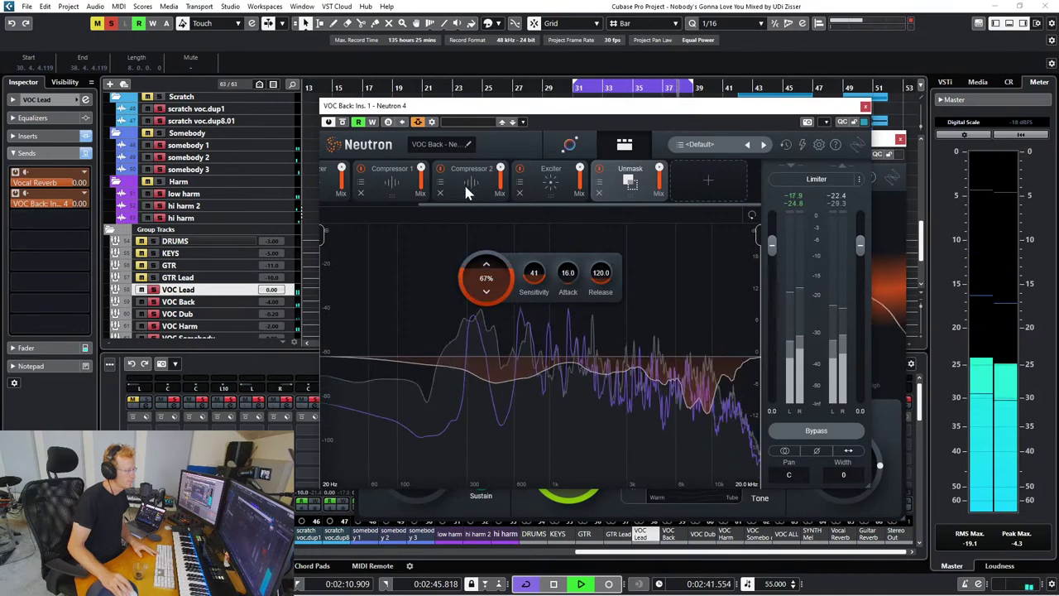
- Refine VOC Back's Unmask from bar 31 to 58% amount, sensitivity 64 and attack 14.4, and audition it in the full mix without solos
left_click(577, 84)
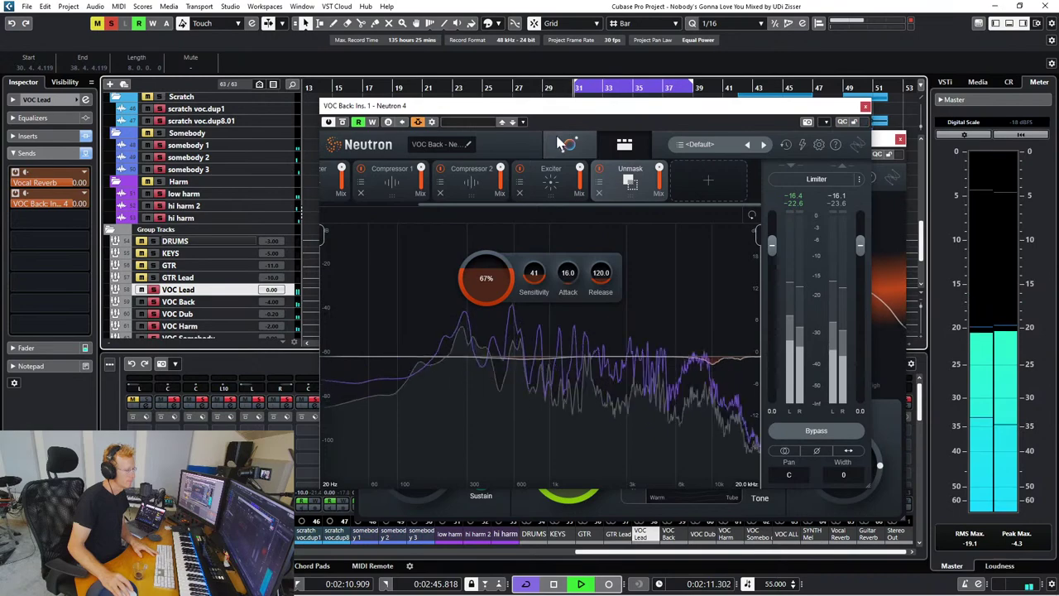
left_click_drag(476, 278, 537, 240)
left_click(112, 24)
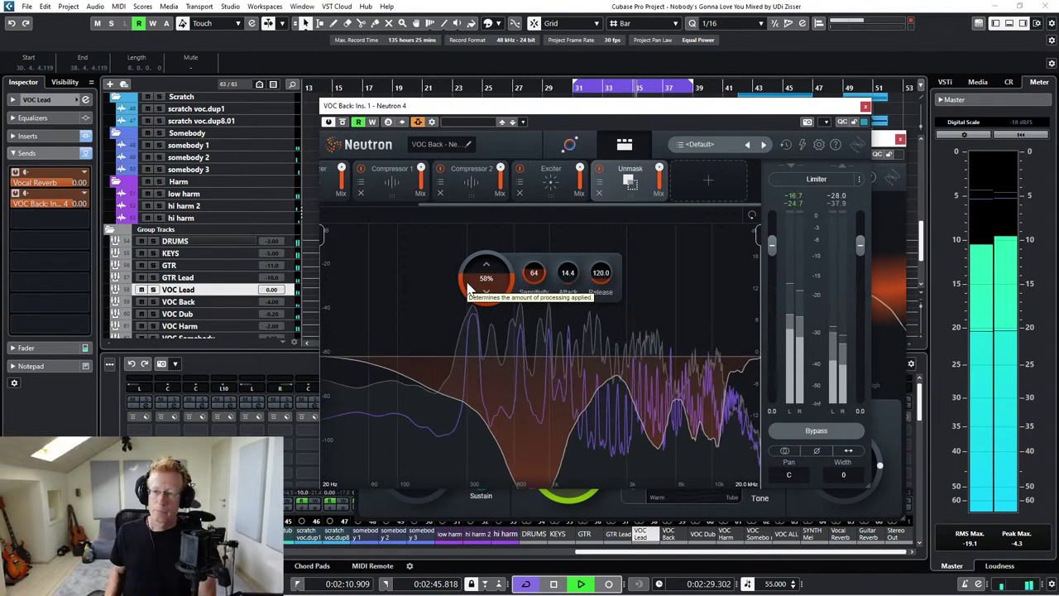
key("space")
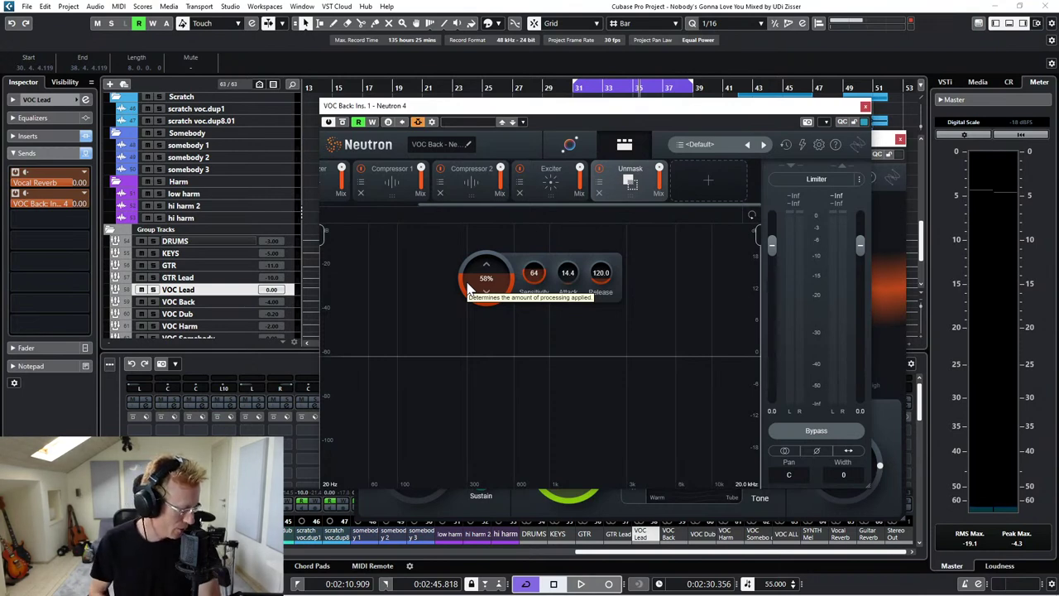
- Close both open Neutron windows and select the DRUMS group track
left_click(865, 108)
left_click(900, 139)
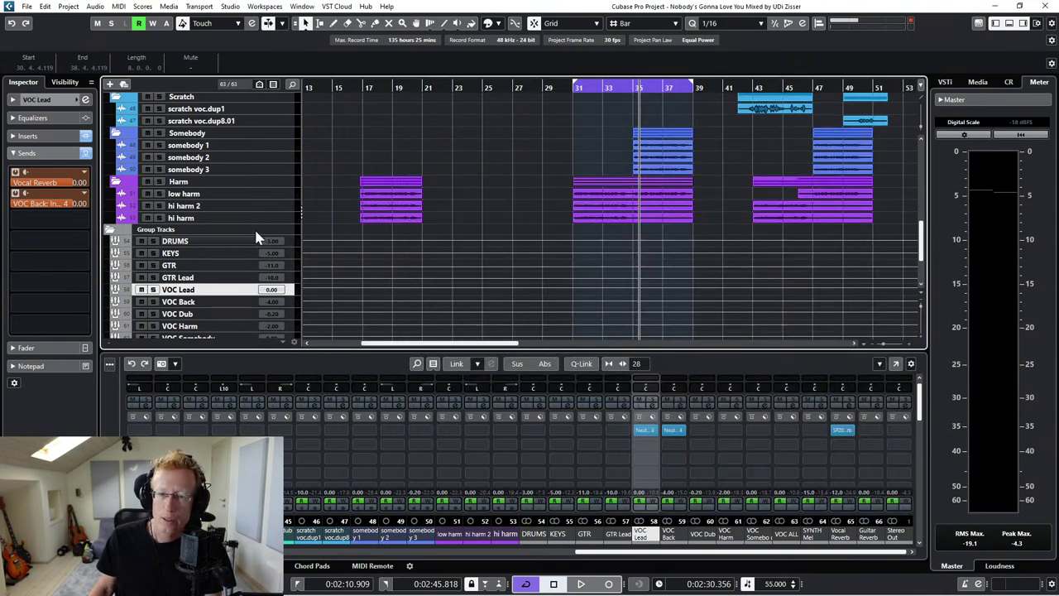
left_click(231, 241)
left_click(86, 180)
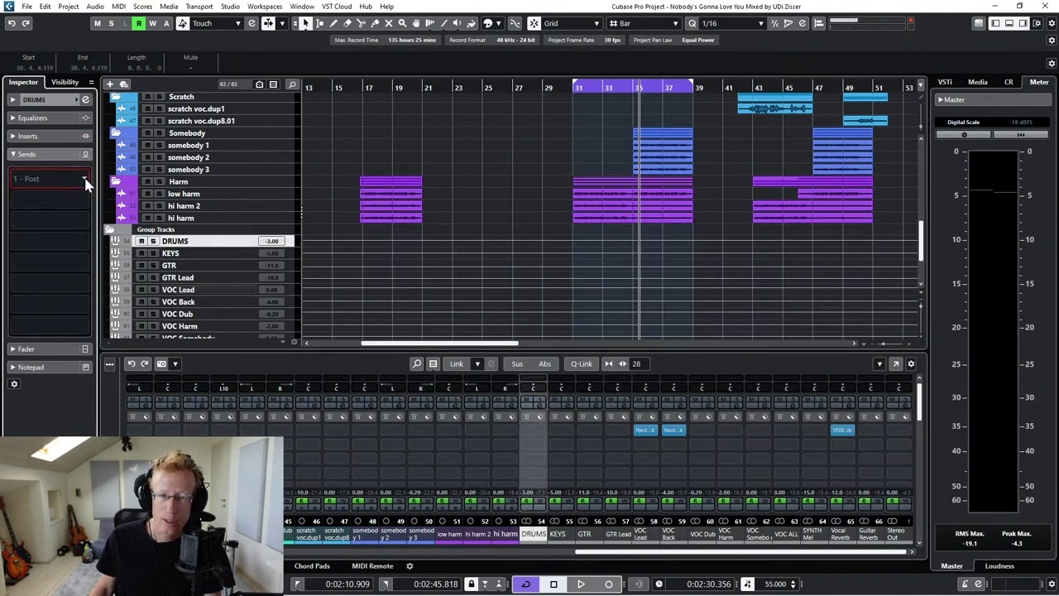
left_click(84, 179)
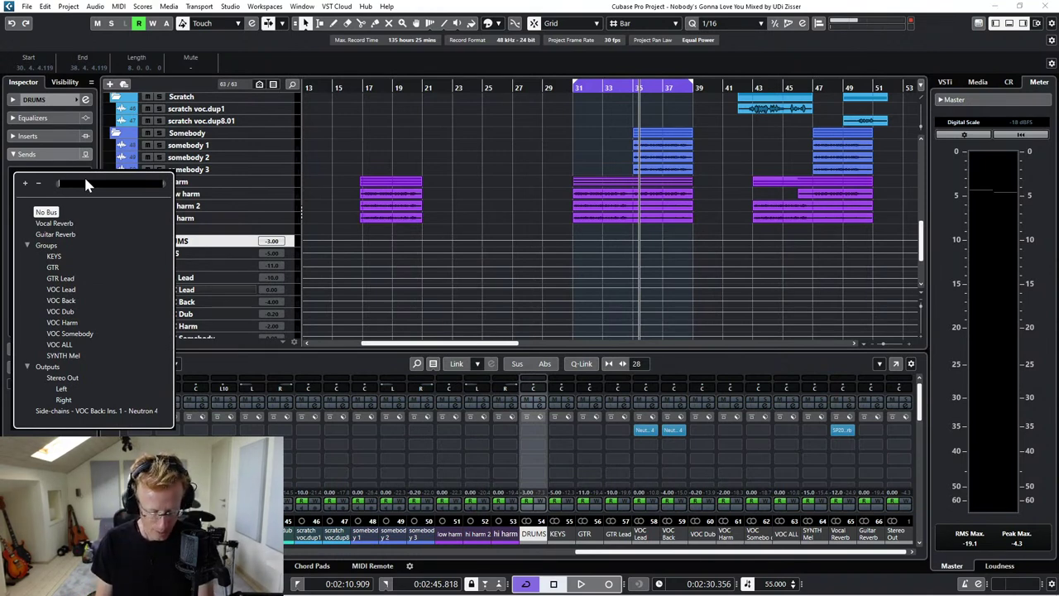
type("neu")
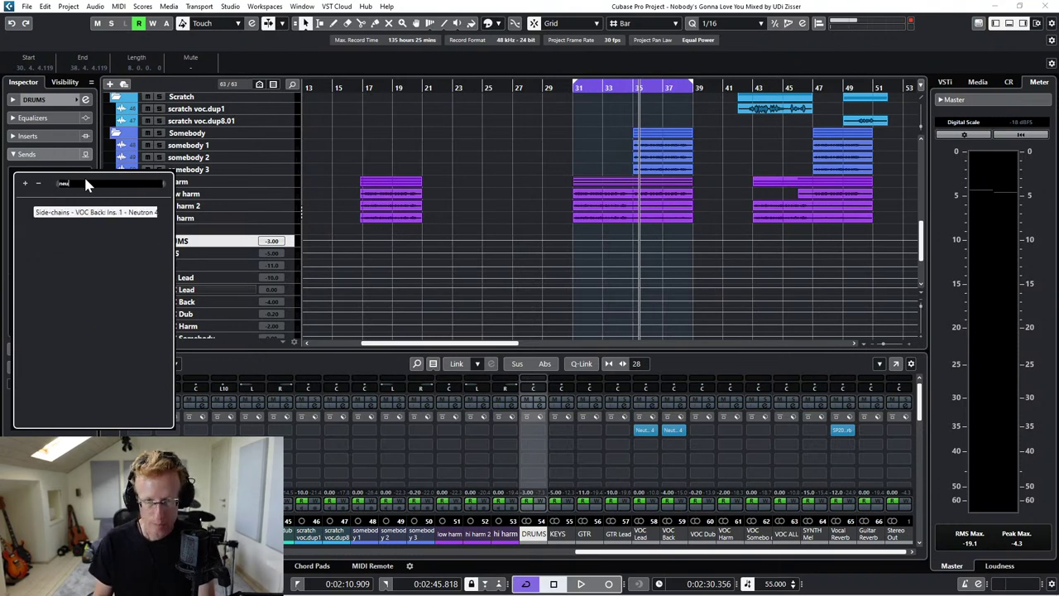
left_click(55, 155)
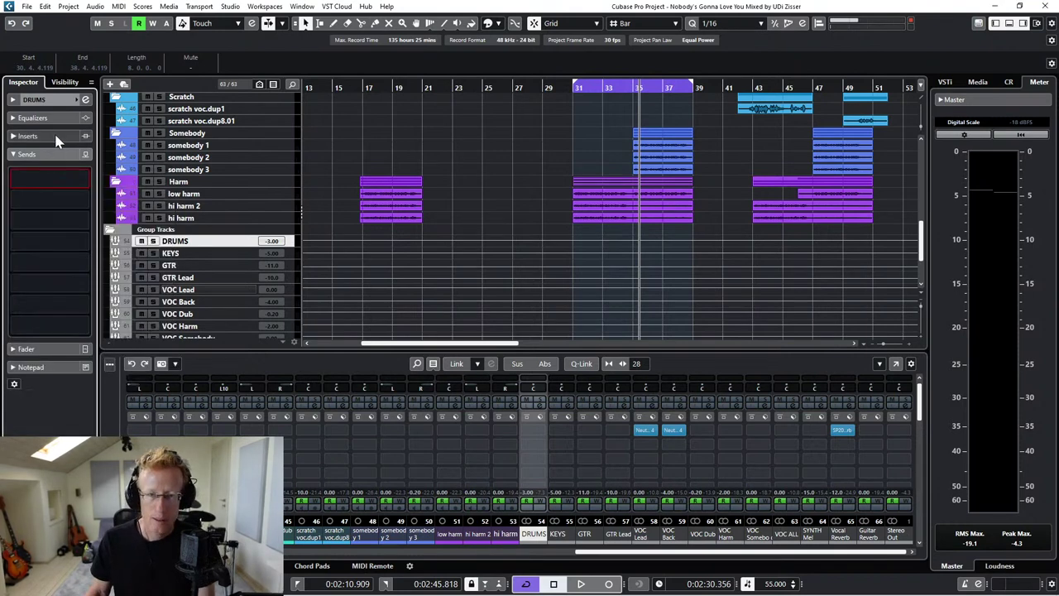
- Load Neutron 4 as the first insert effect on the DRUMS group track
left_click(55, 138)
left_click(81, 159)
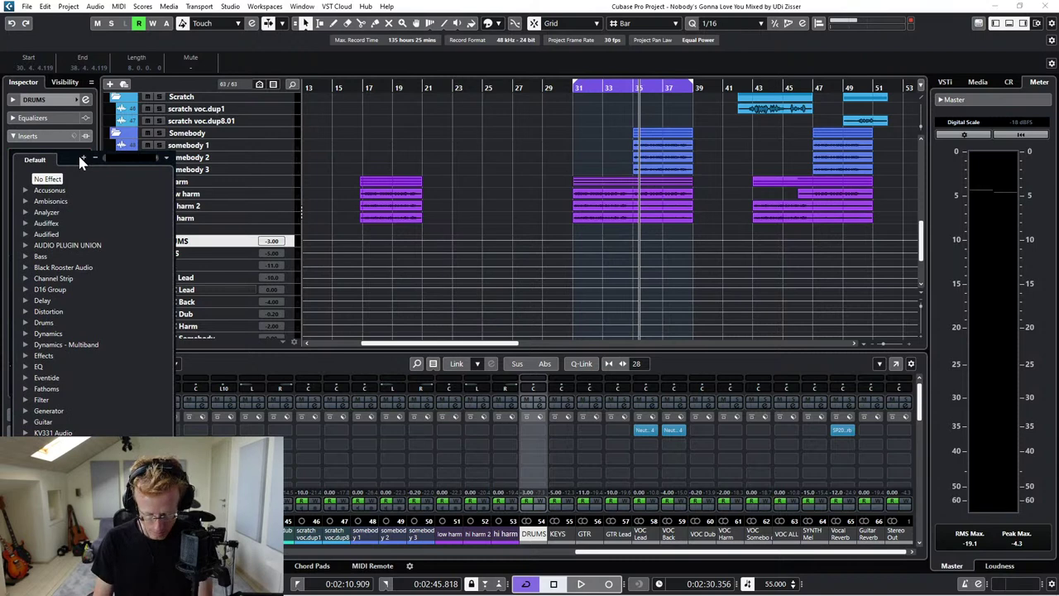
type("neu")
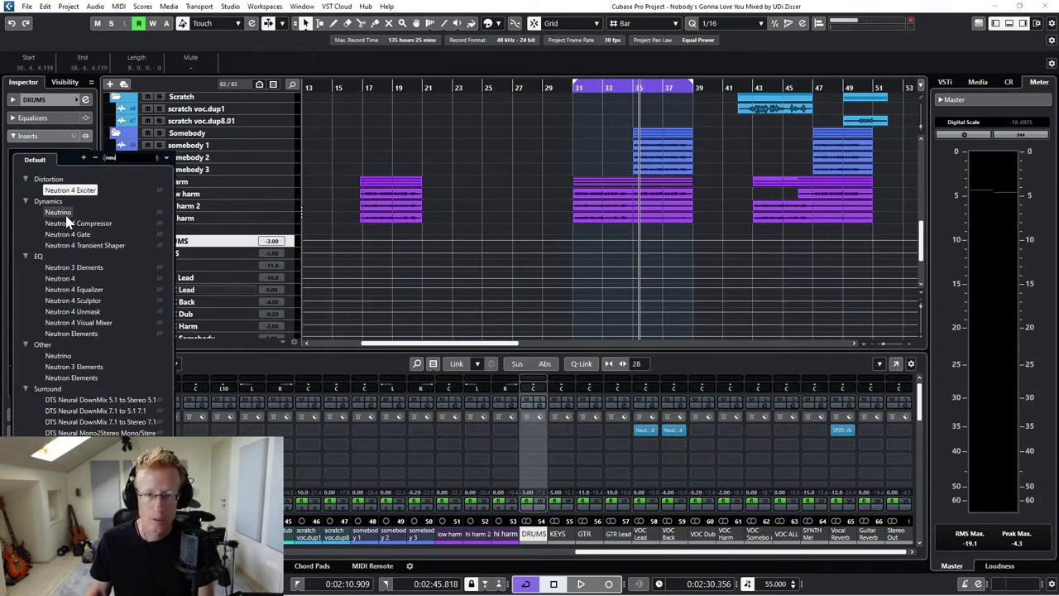
left_click(72, 280)
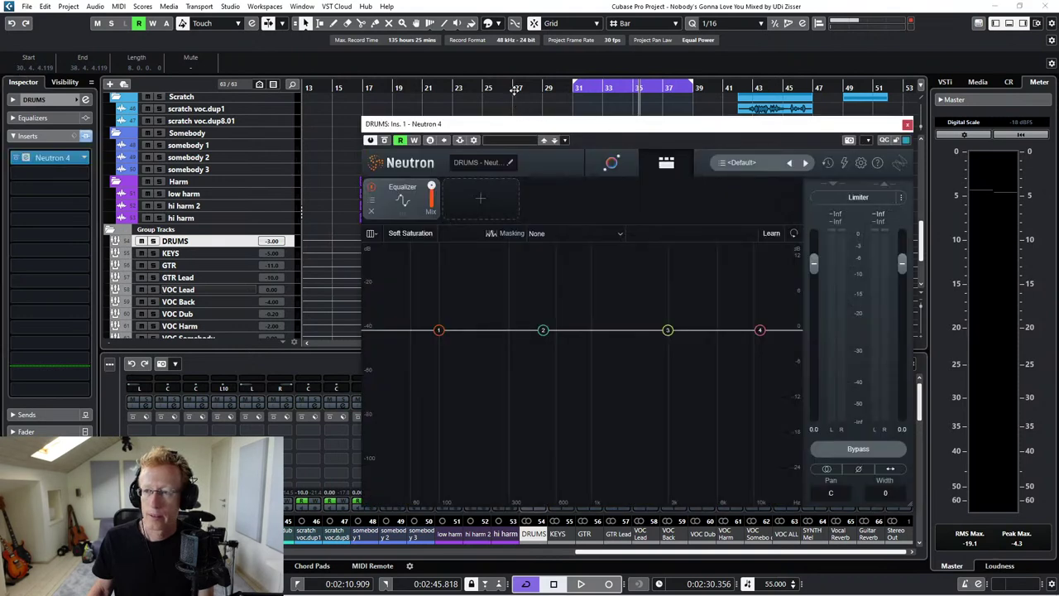
- Run Neutron's Assistant on DRUMS with playback from bar 5 and set the Tone Match amount to 69%
left_click_drag(515, 90, 395, 104)
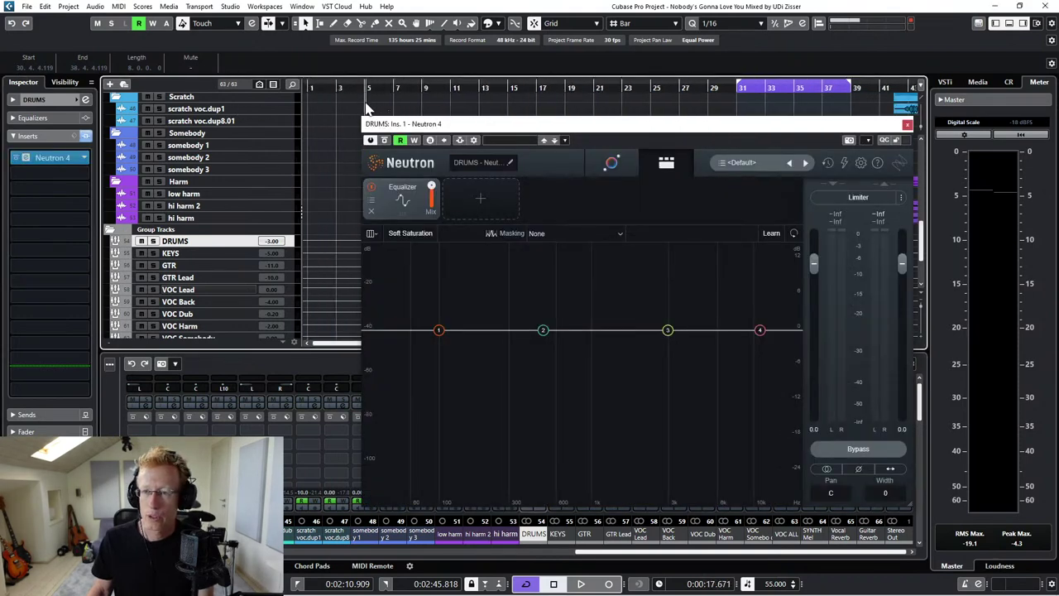
key("space")
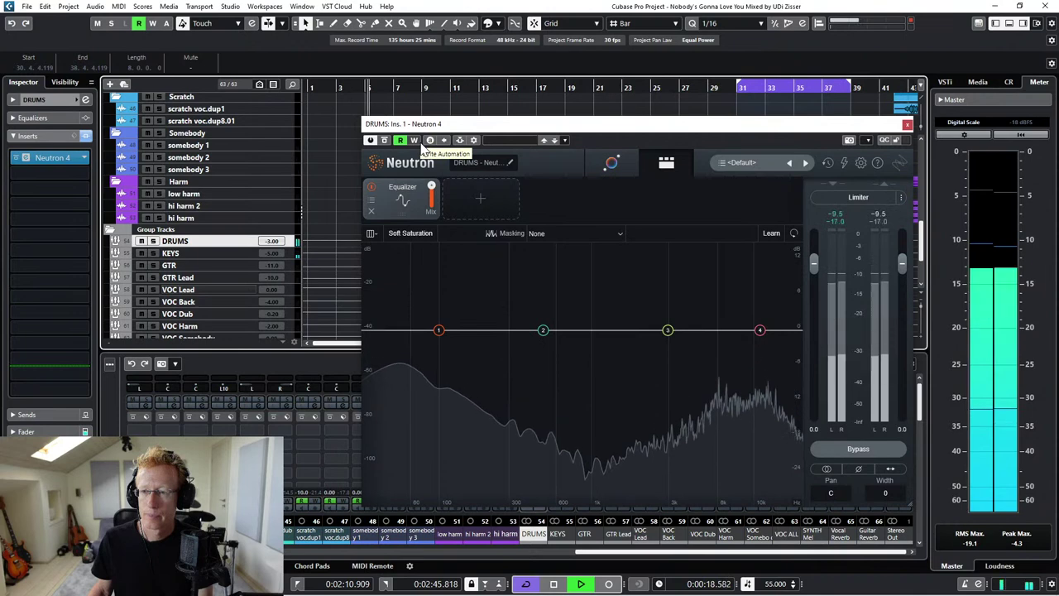
left_click(610, 162)
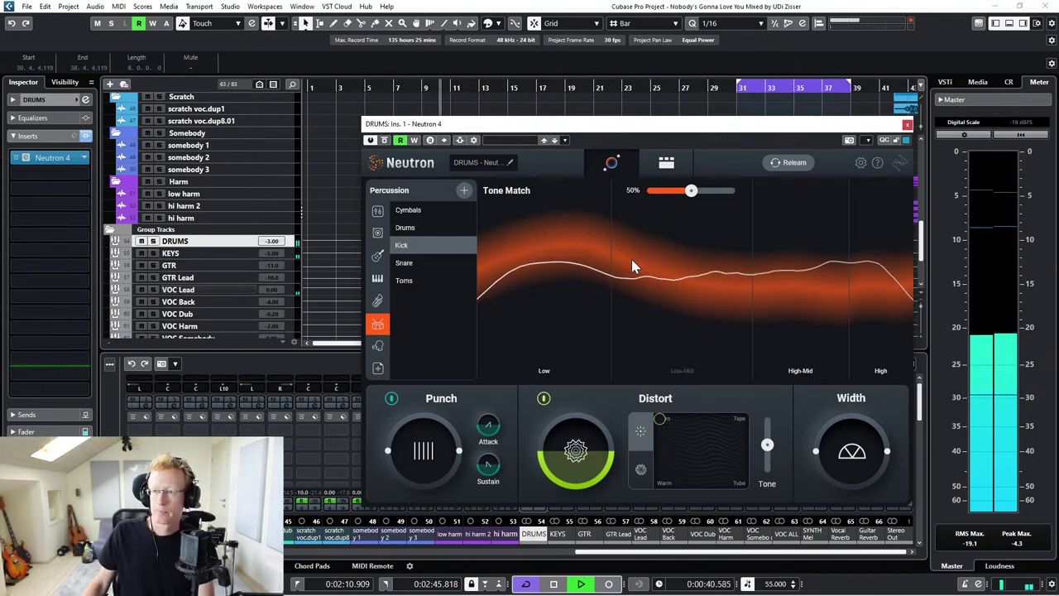
mouse_move(696, 204)
left_mouse_down()
mouse_move(718, 203)
mouse_move(708, 204)
left_mouse_up()
key("space")
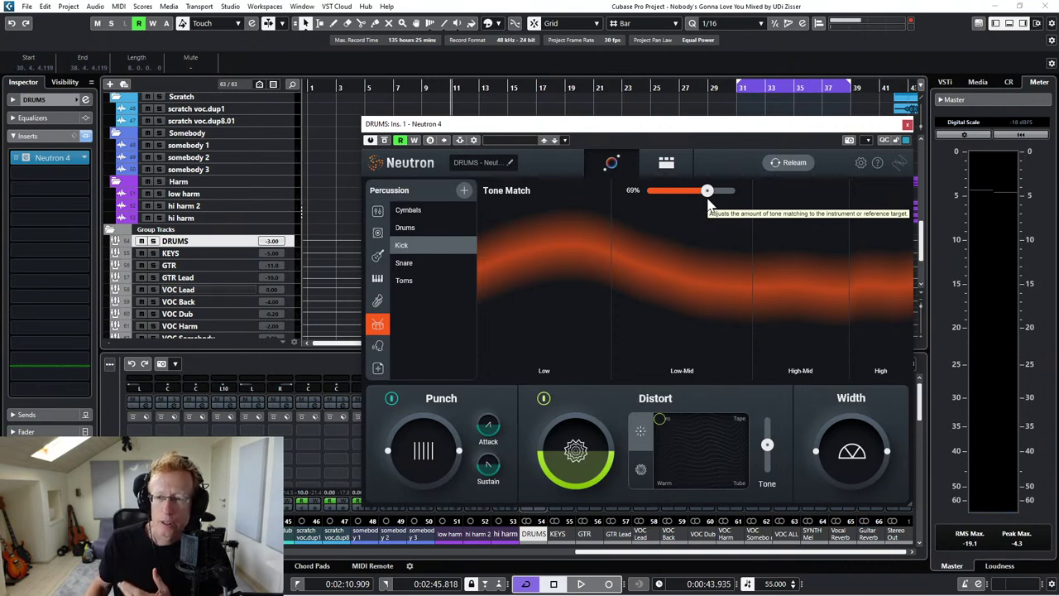
- Rerun the Assistant on DRUMS with playback from bar 17 until it finishes learning, and stop playback
left_click(532, 87)
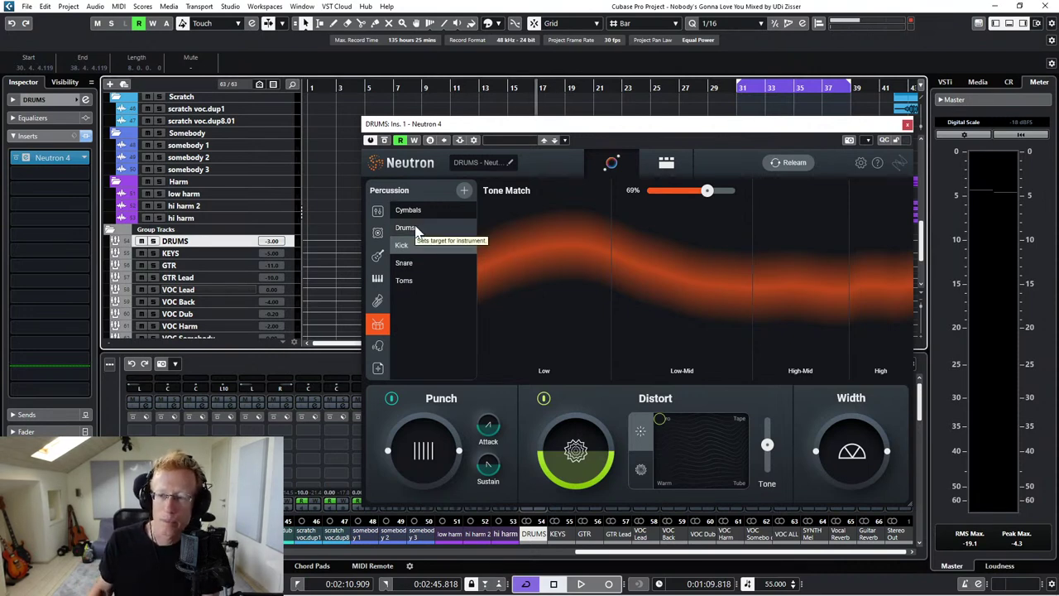
left_click(782, 163)
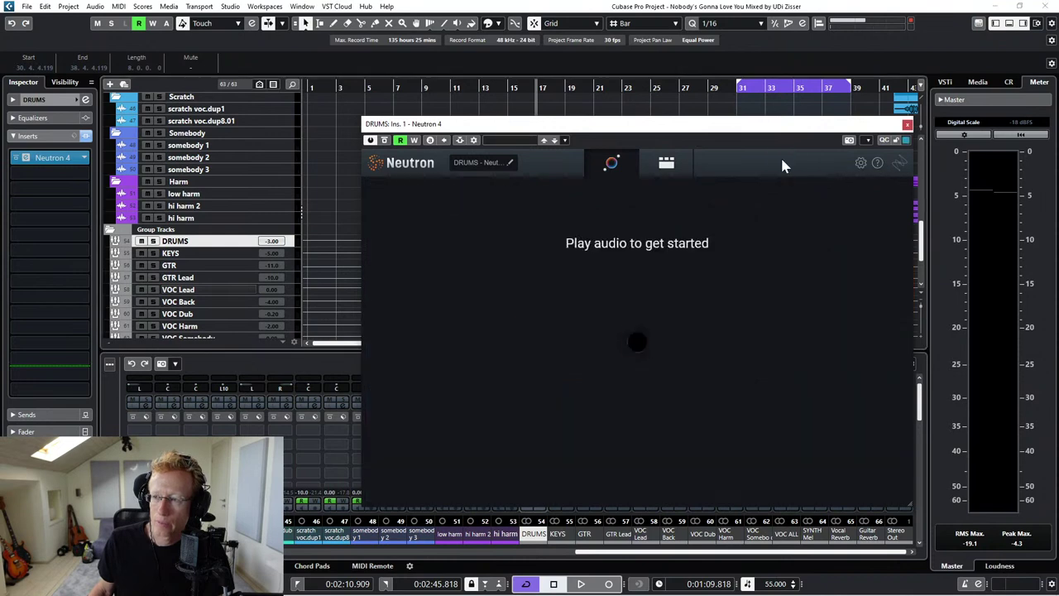
key("space")
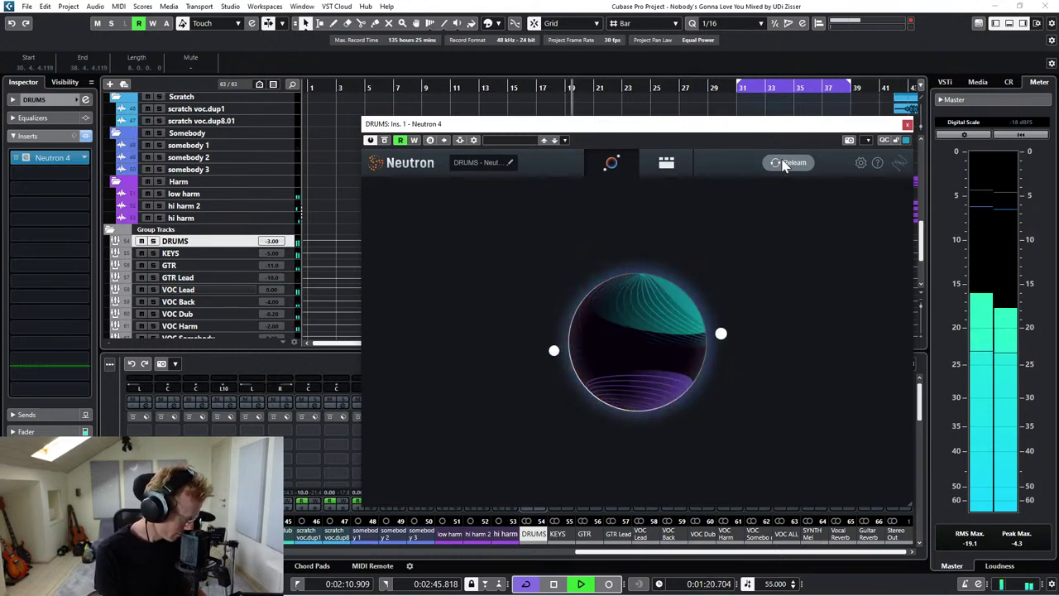
left_click(786, 162)
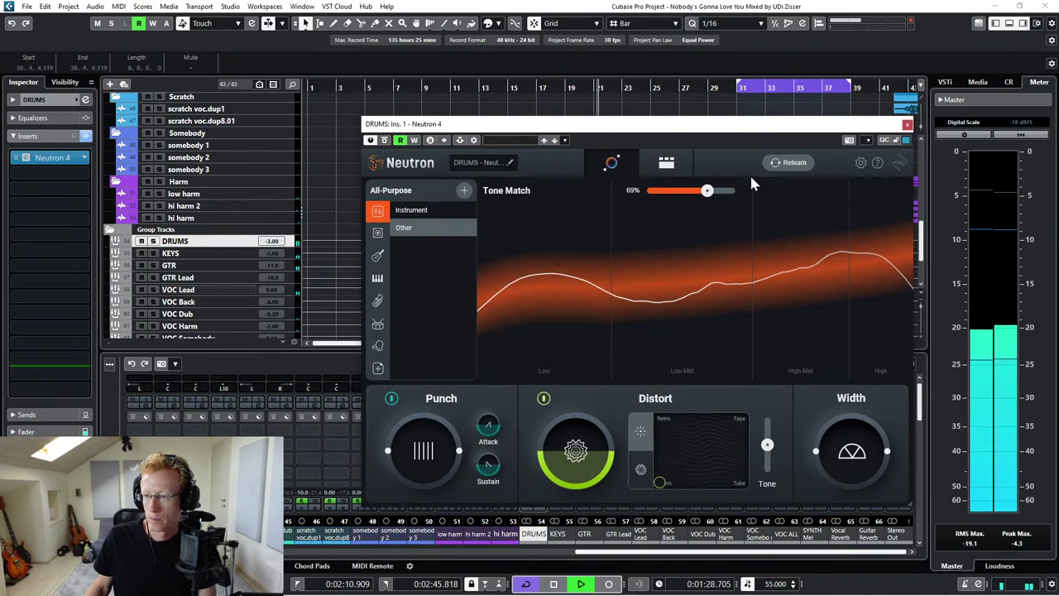
key("space")
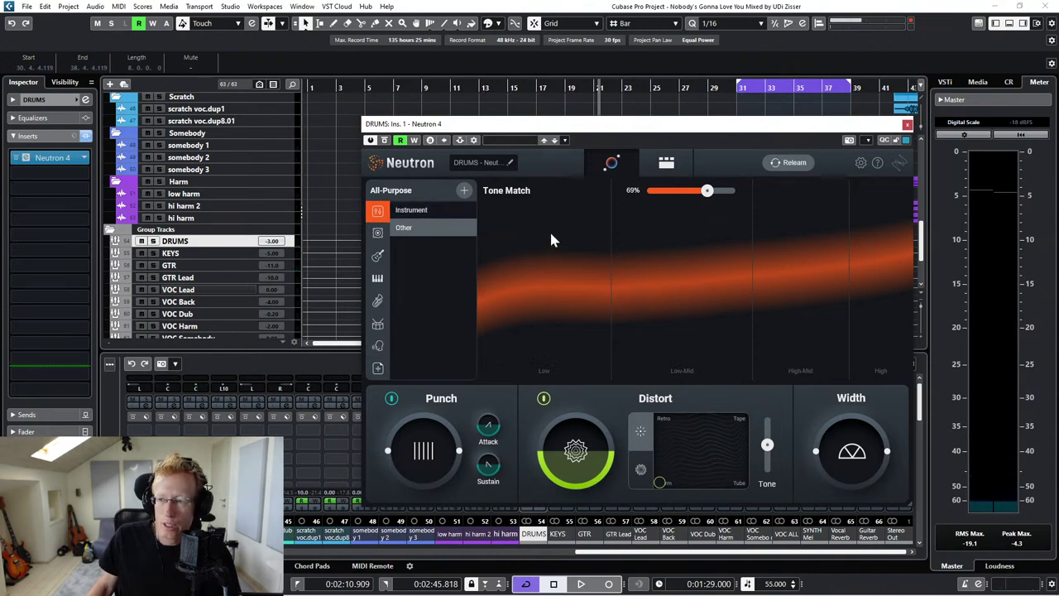
- Set the DRUMS Tone Match target to Drums in the Percussion category and audition it from bar 11
left_click(457, 88)
scroll(466, 99, "right", 4)
scroll(467, 106, "left", 4)
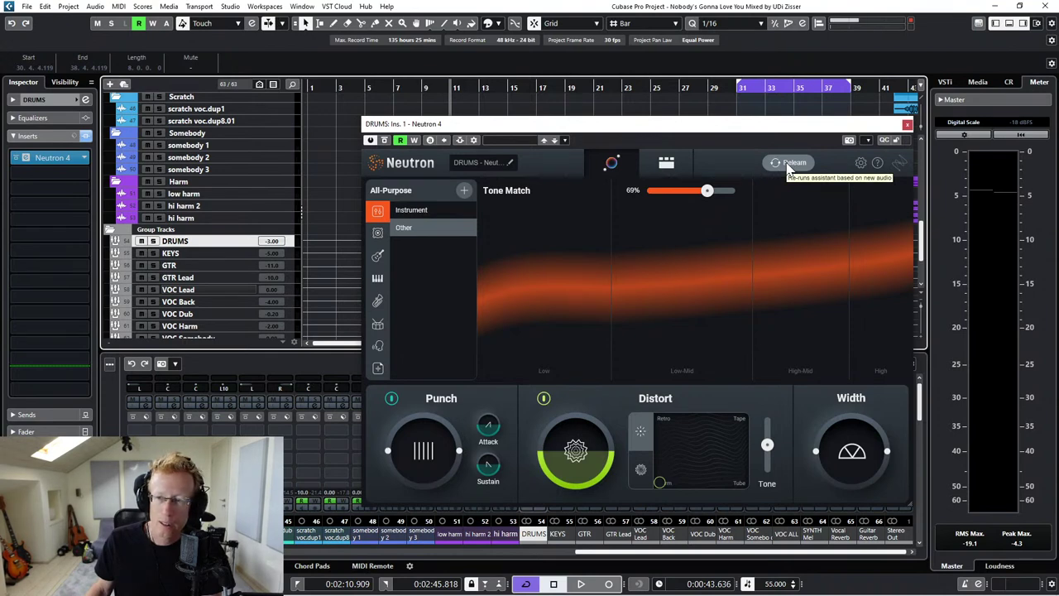
left_click(382, 326)
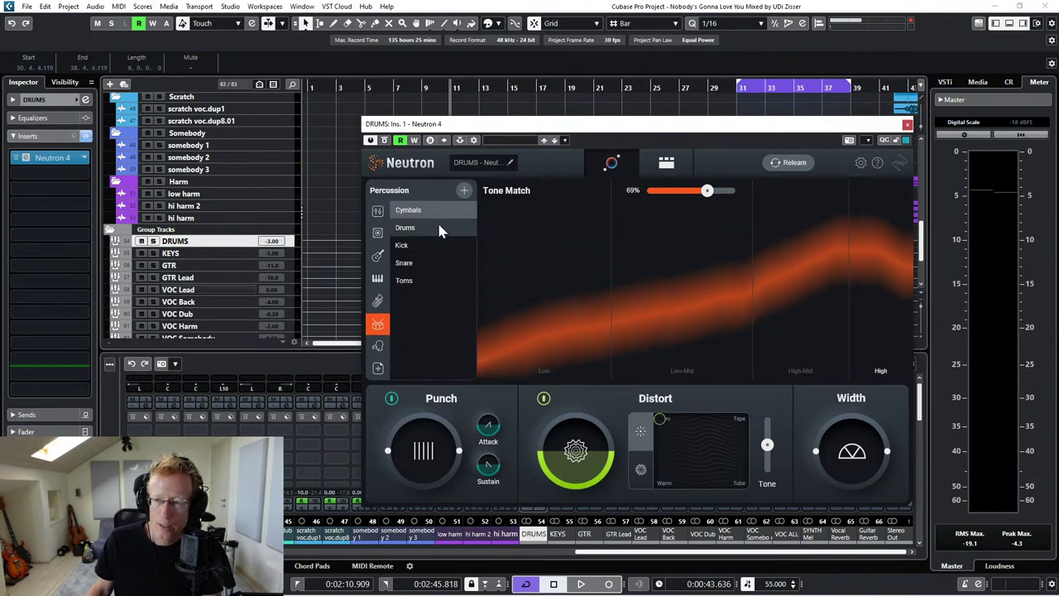
left_click(441, 231)
key("space")
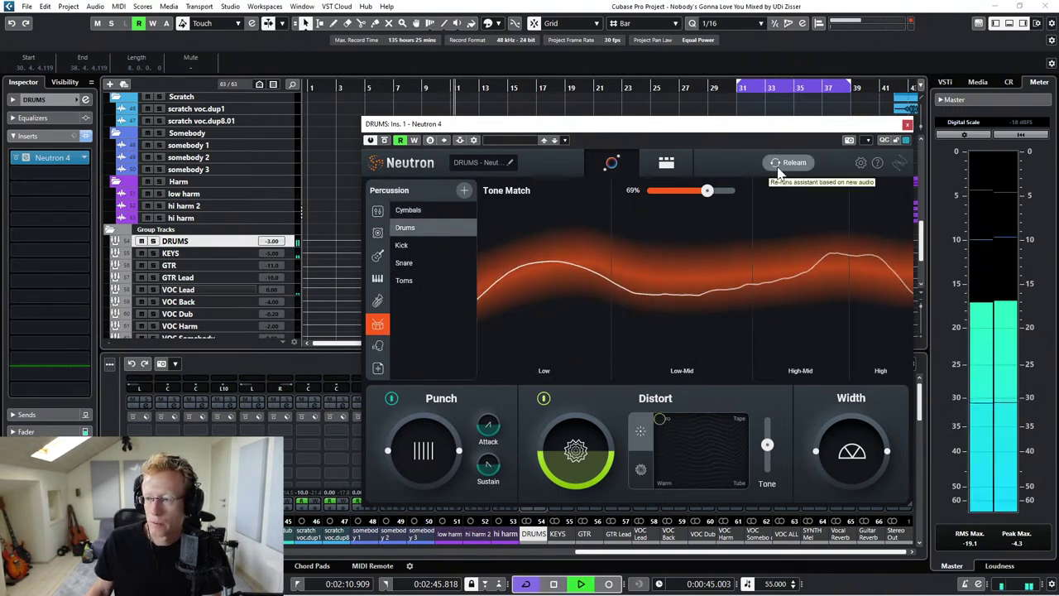
- Show the Equalizer in DRUMS' detailed module chain and examine its masking sources and the output's mono summing
left_click(666, 163)
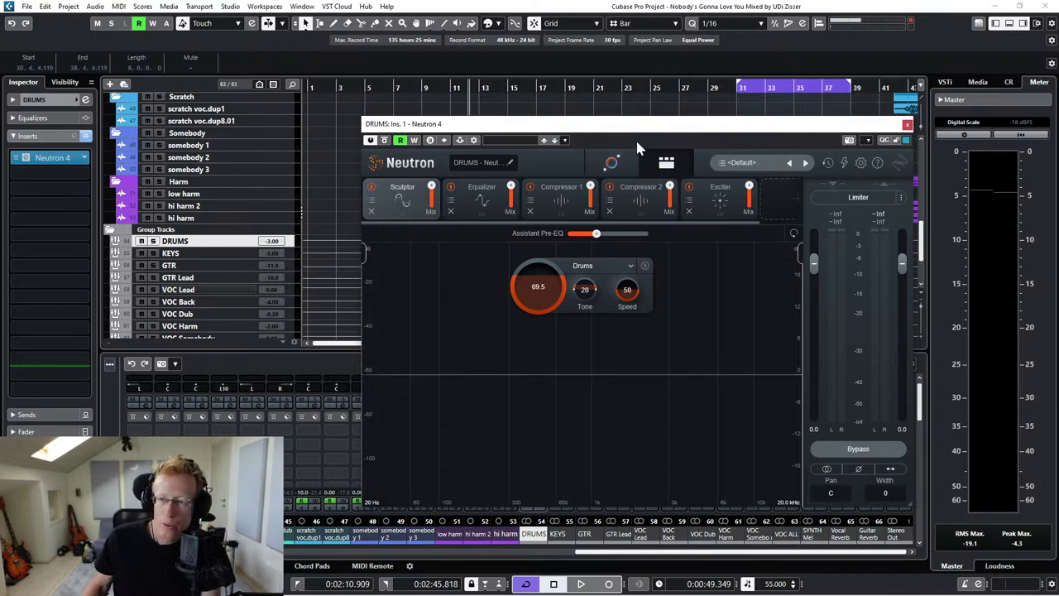
left_click(466, 195)
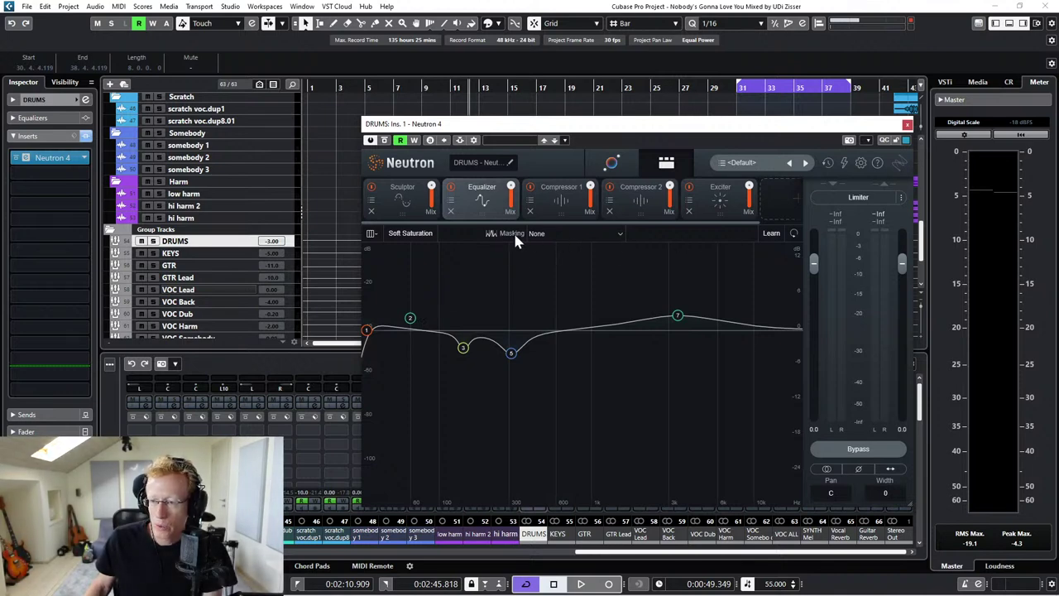
left_click(553, 233)
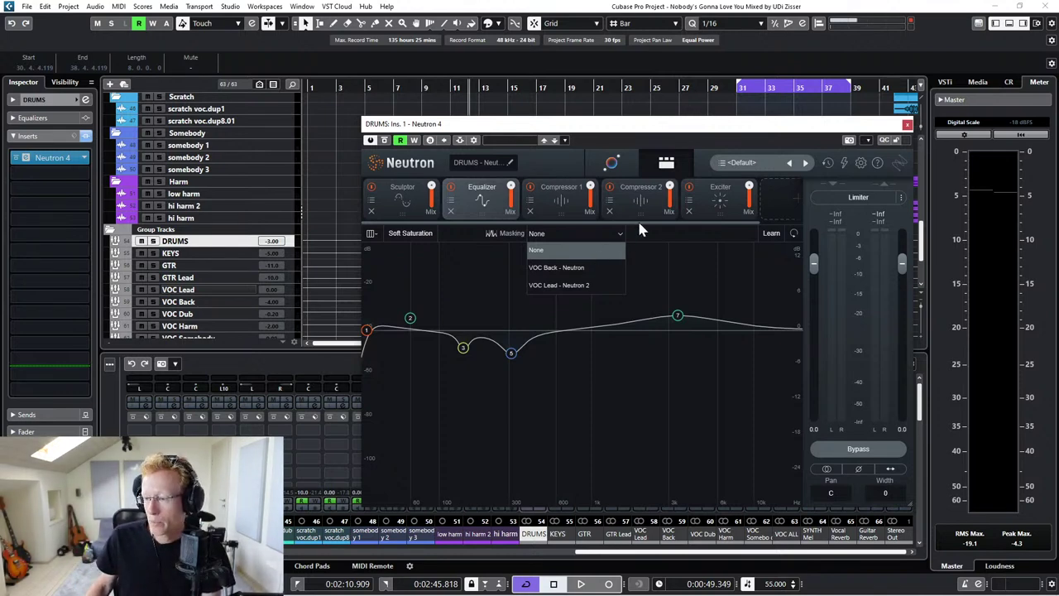
left_click(835, 467)
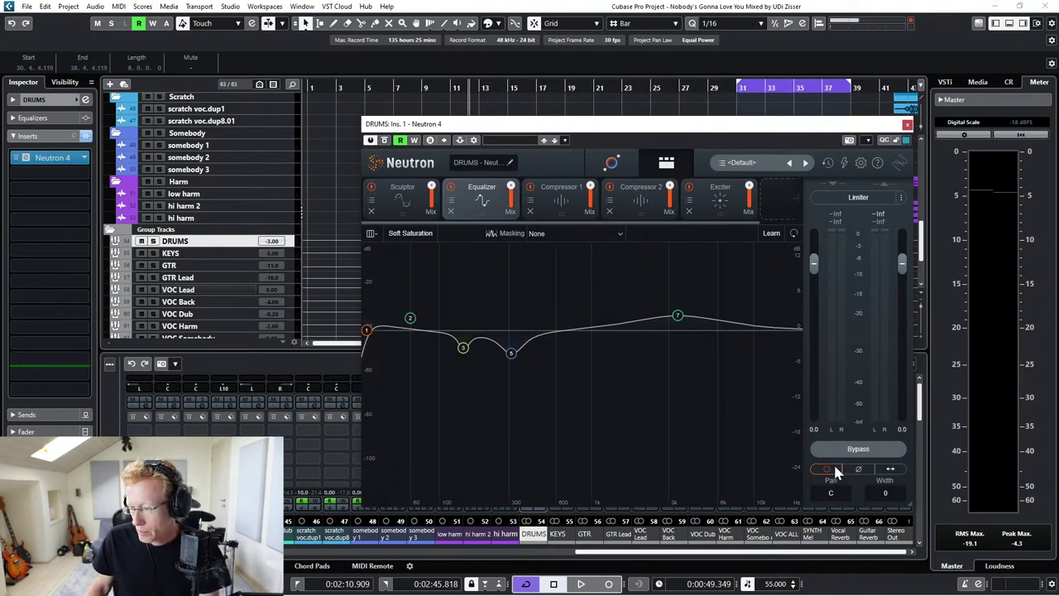
left_click(833, 471)
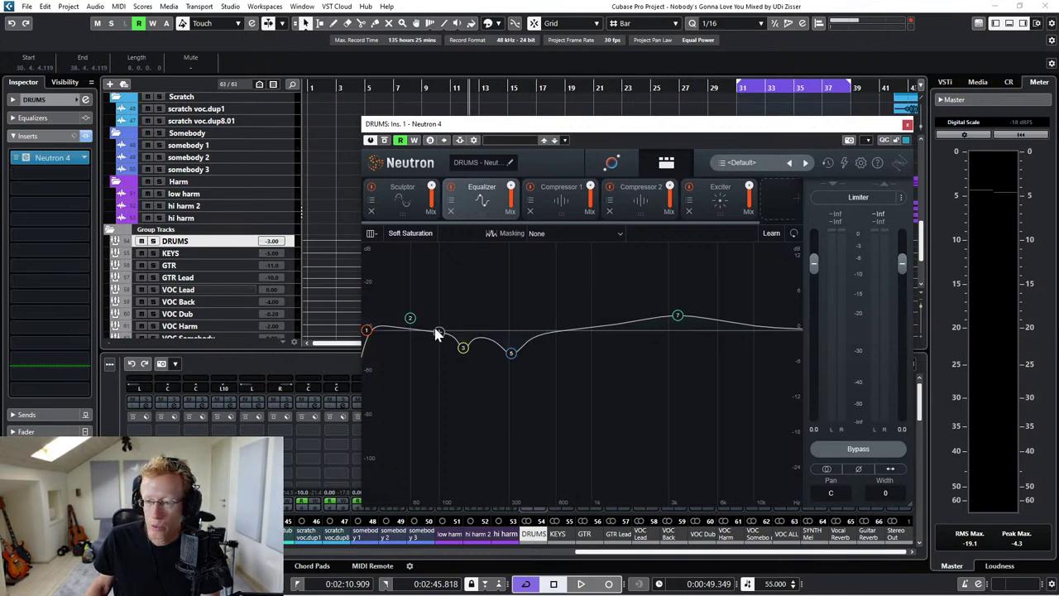
- Examine the Equalizer's band 2 settings on DRUMS, including its dynamic and side-chain controls and the available filter shapes
left_click(410, 318)
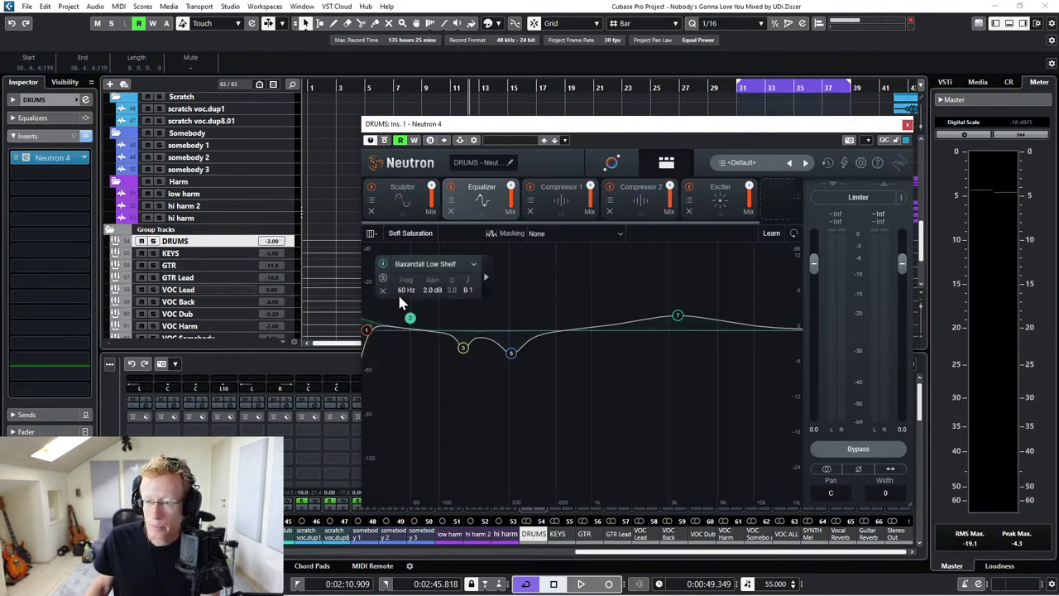
left_click(486, 279)
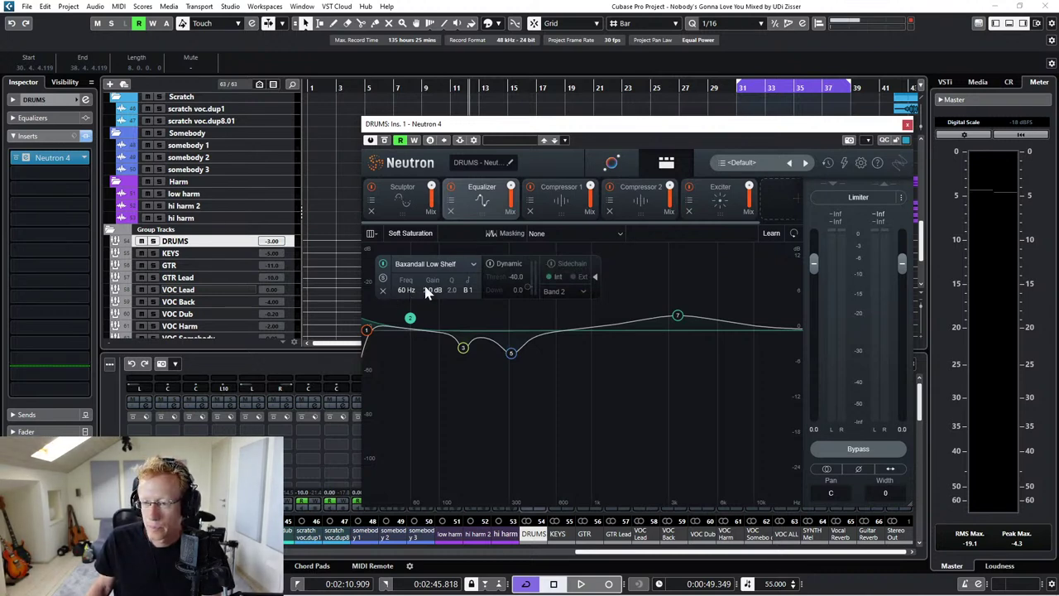
left_click(473, 264)
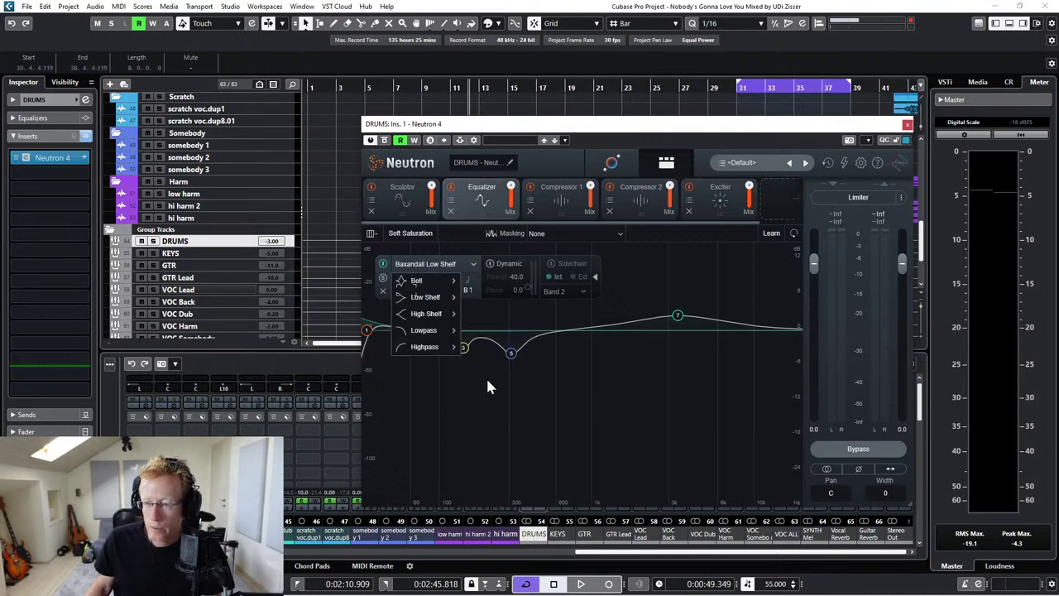
left_click(537, 385)
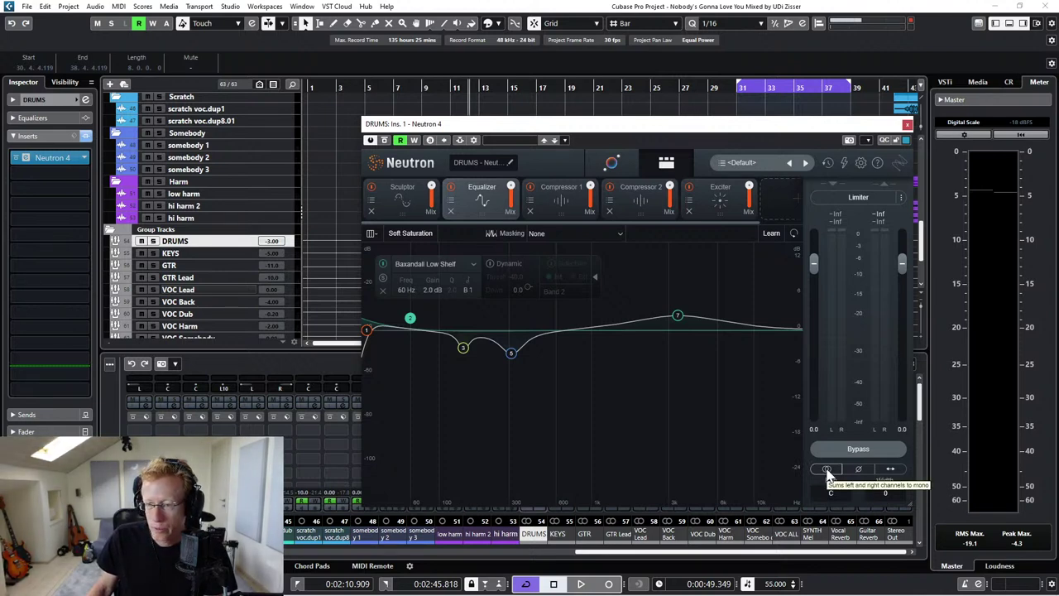
- Set the DRUMS Equalizer's frequency scale to Piano Roll and check the other scale options
left_click(370, 234)
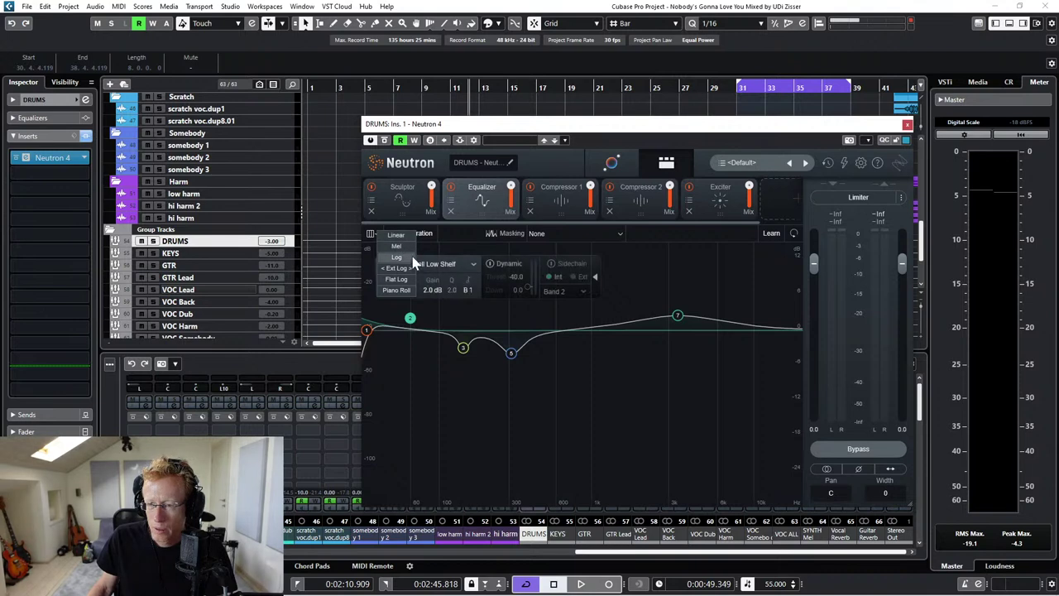
left_click(400, 290)
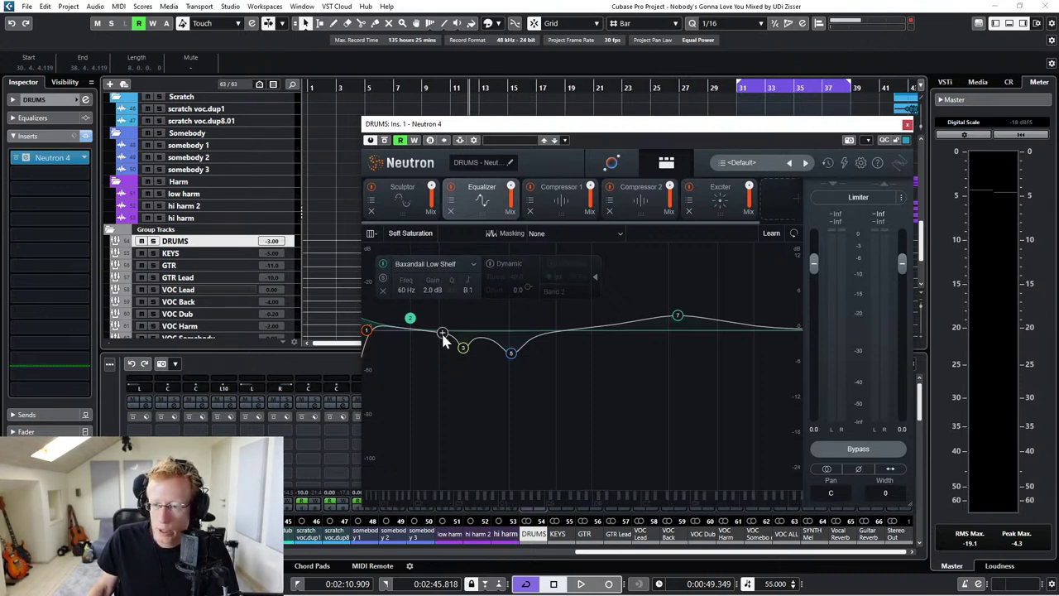
left_click(372, 233)
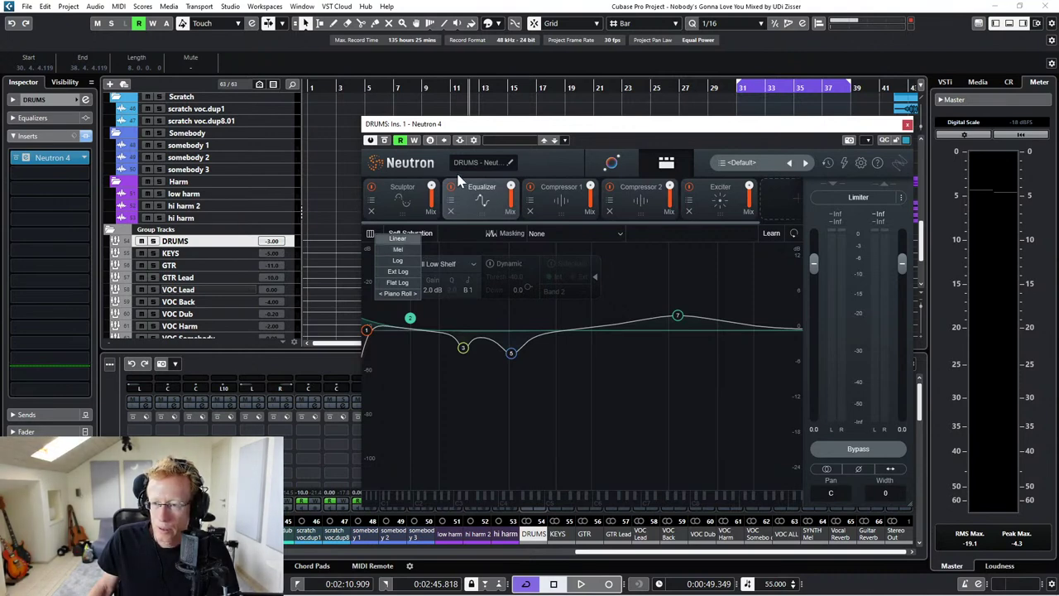
- Browse the iZotope factory presets for the Equalizer module without loading one
left_click(453, 204)
left_click(452, 204)
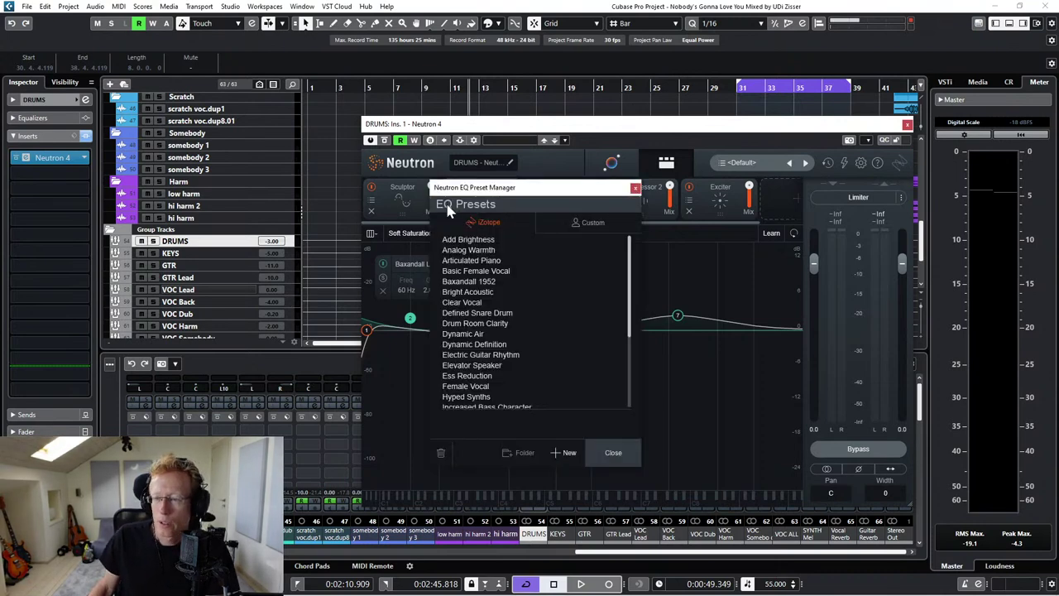
scroll(496, 277, "down", 5)
scroll(496, 277, "up", 5)
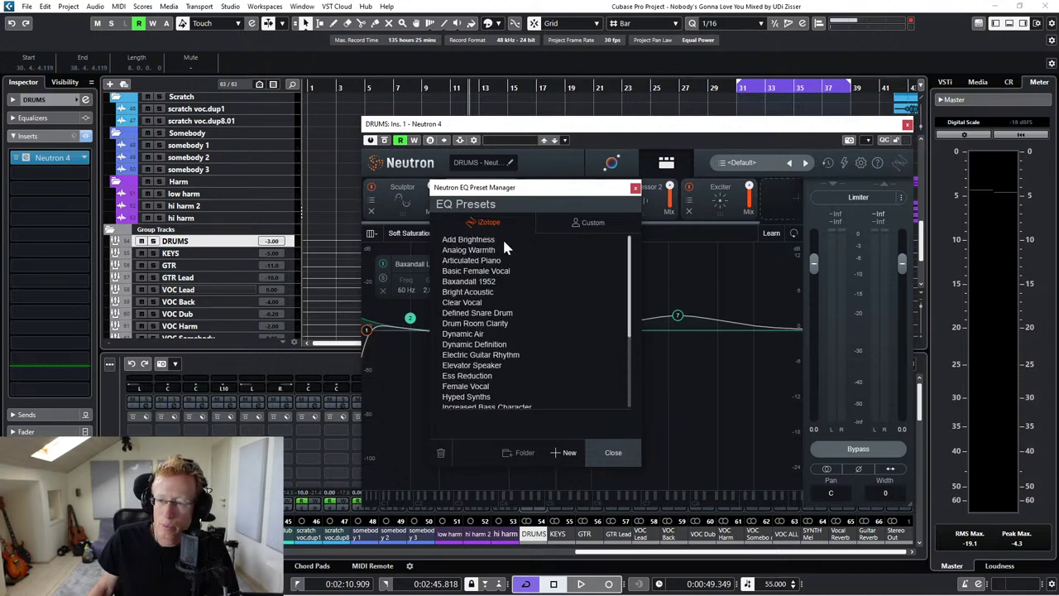
left_click(635, 189)
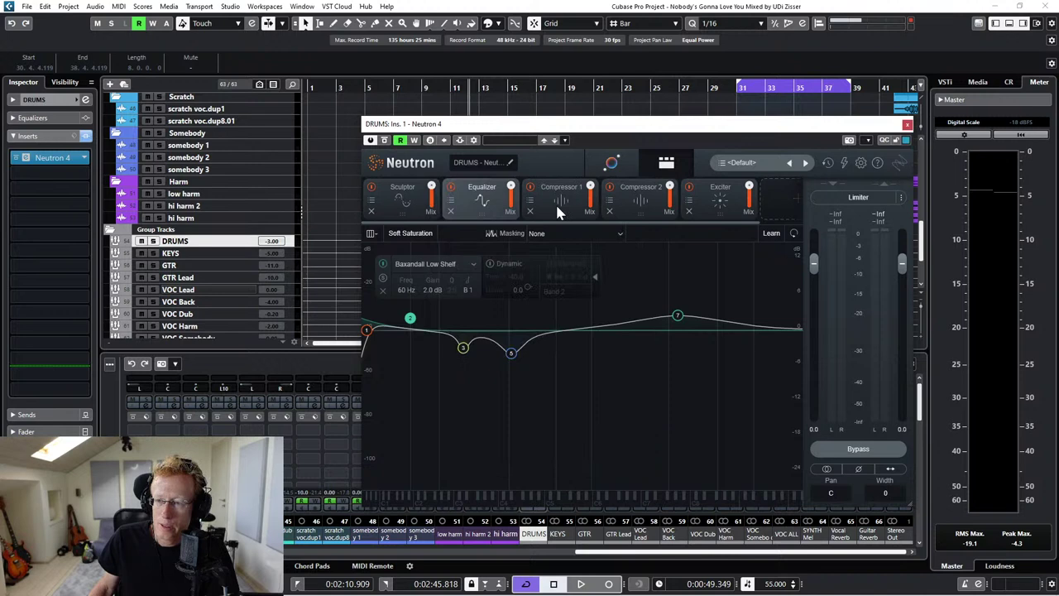
- Try the Mel and Linear frequency scales on the Equalizer's spectrum display
left_click(375, 230)
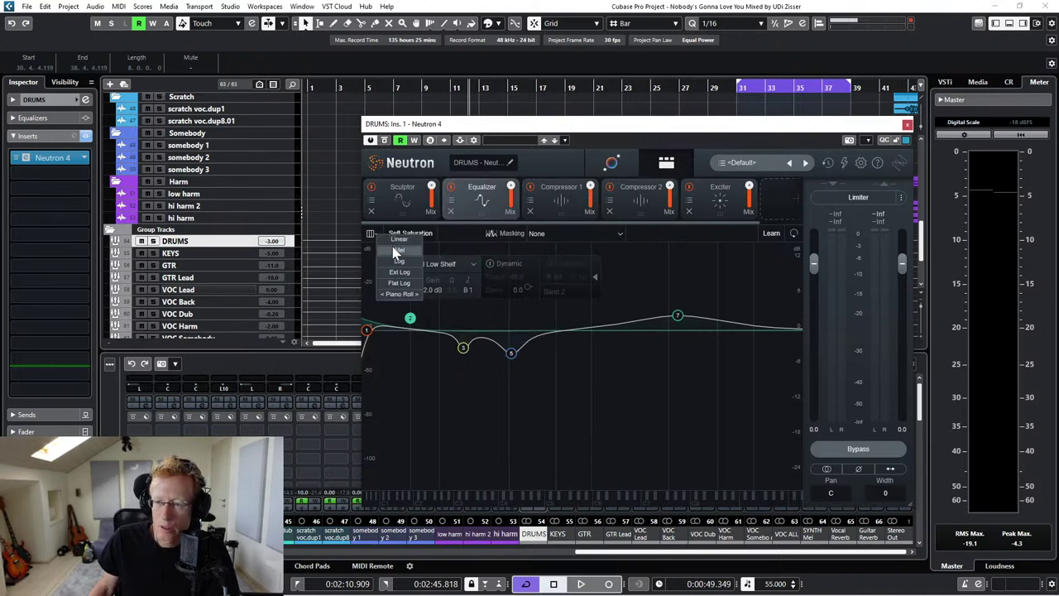
left_click(397, 250)
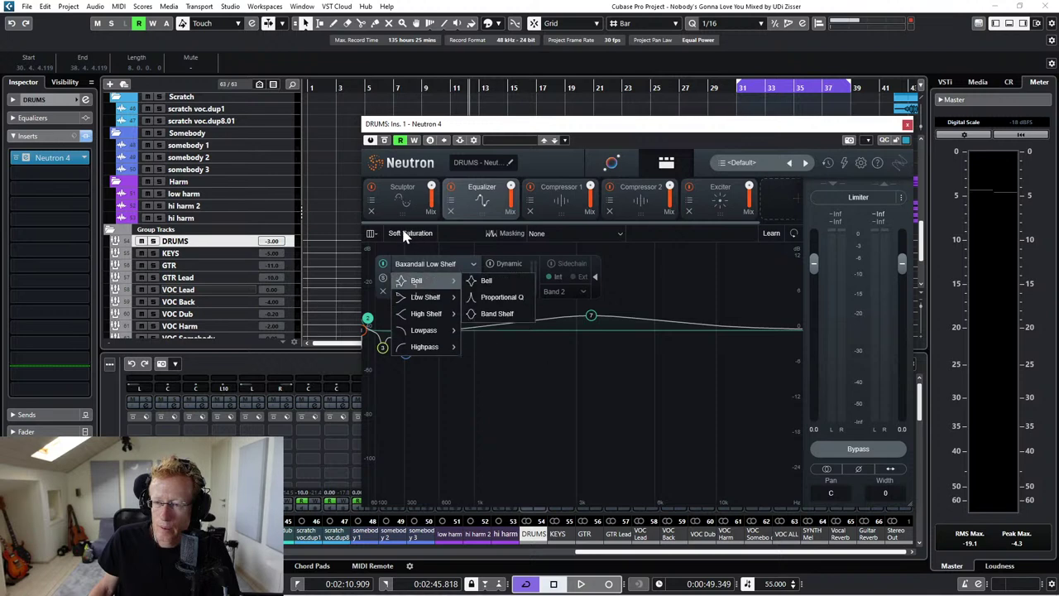
left_click(374, 231)
left_click(374, 232)
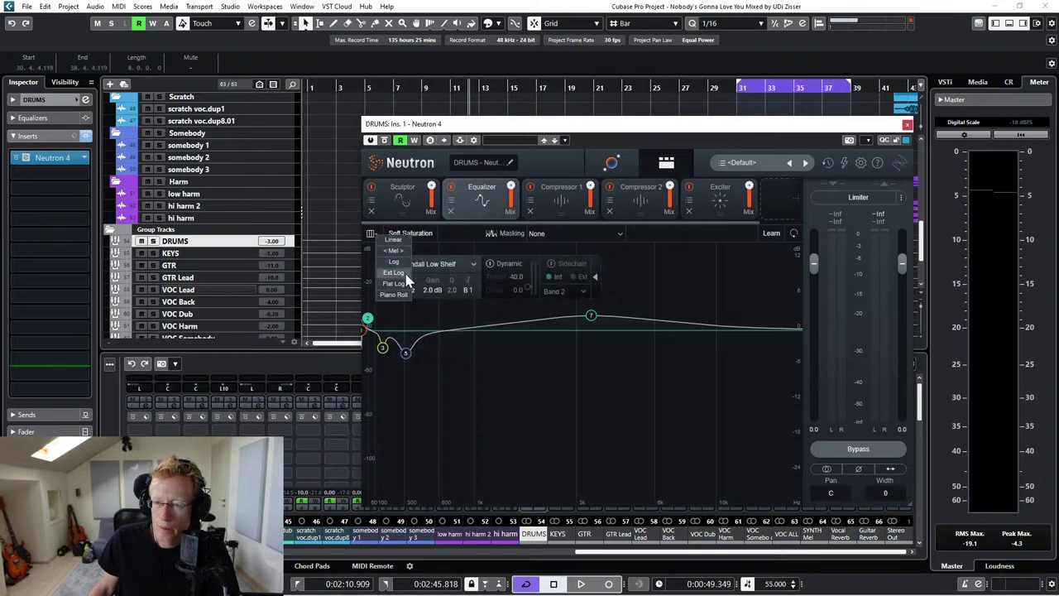
left_click(403, 296)
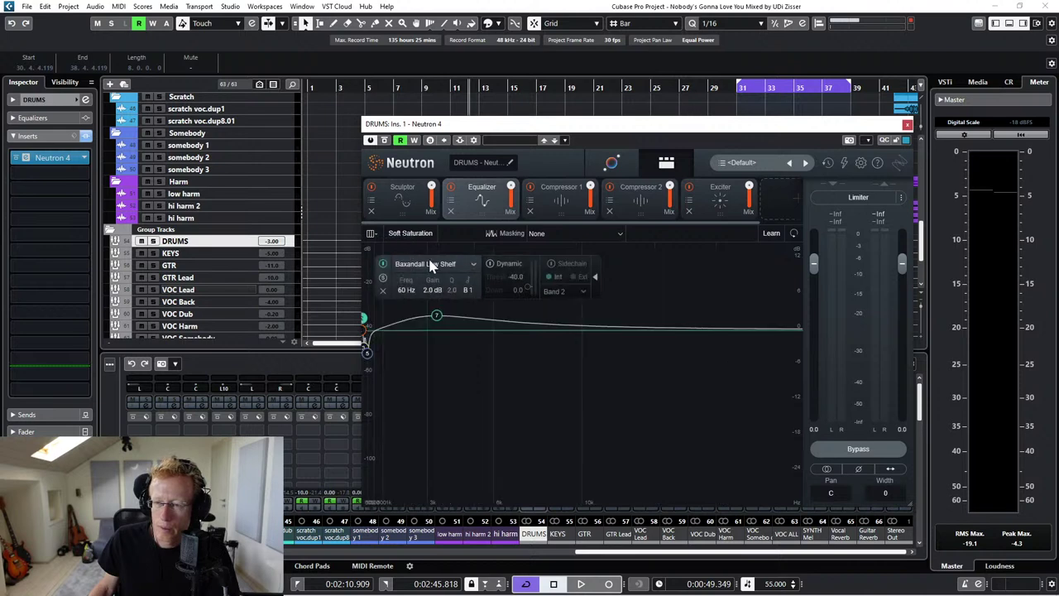
- Set the Equalizer's frequency scale to Log and briefly play the mix to check the display
left_click(371, 235)
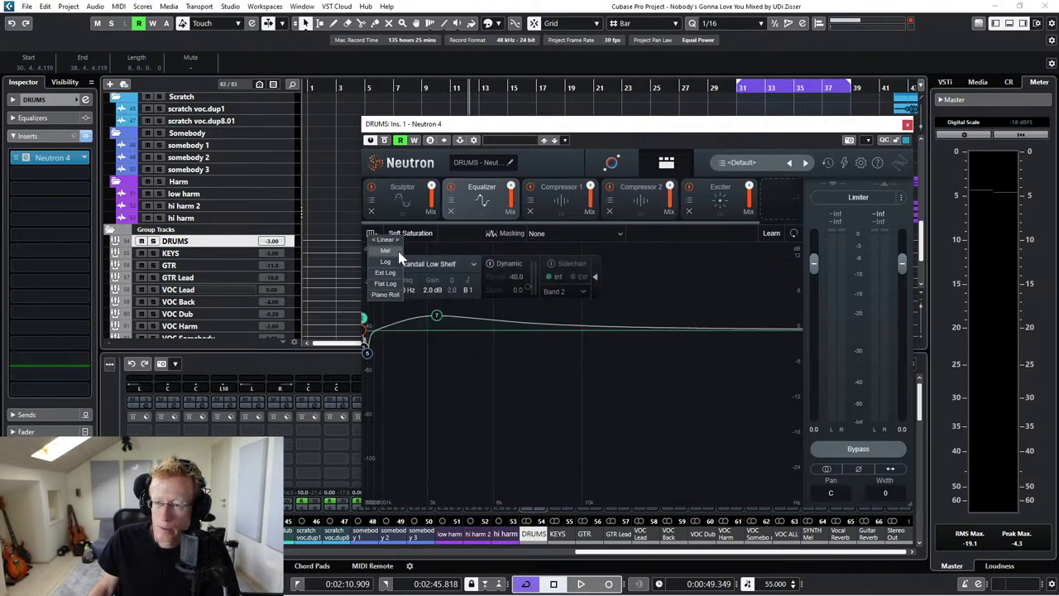
left_click(394, 266)
key("space")
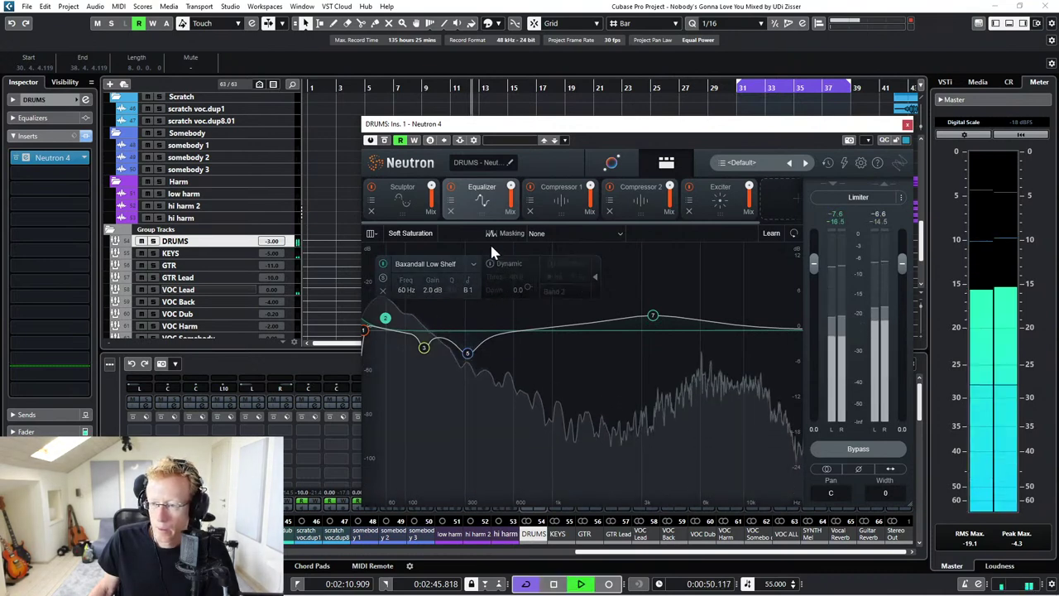
key("space")
- Load the Kick Drum (Outside) preset into the DRUMS Equalizer and audition it briefly
left_click(451, 201)
scroll(494, 316, "down", 4)
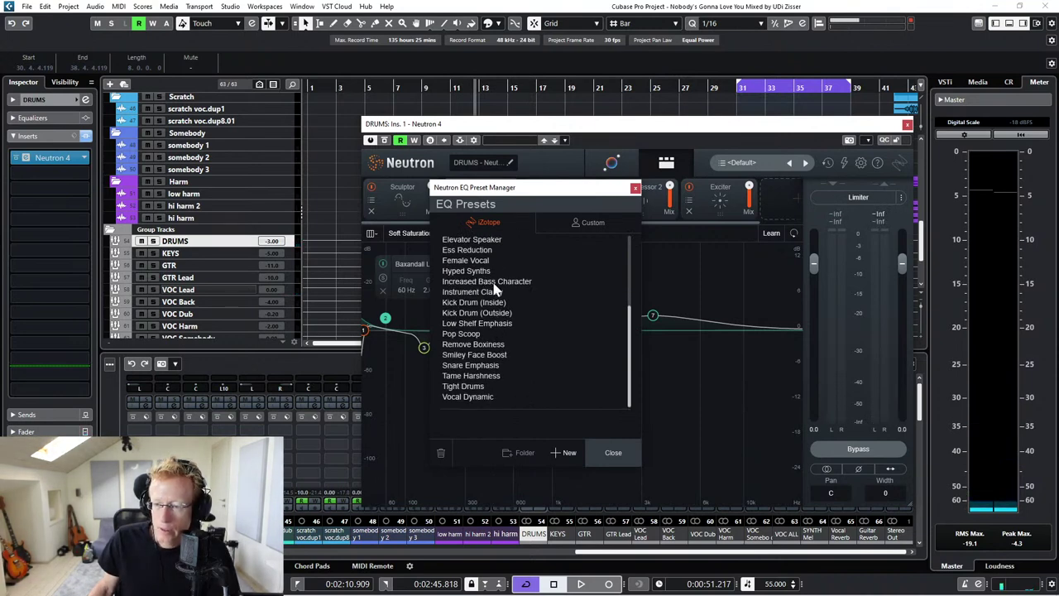
scroll(525, 306, "up", 4)
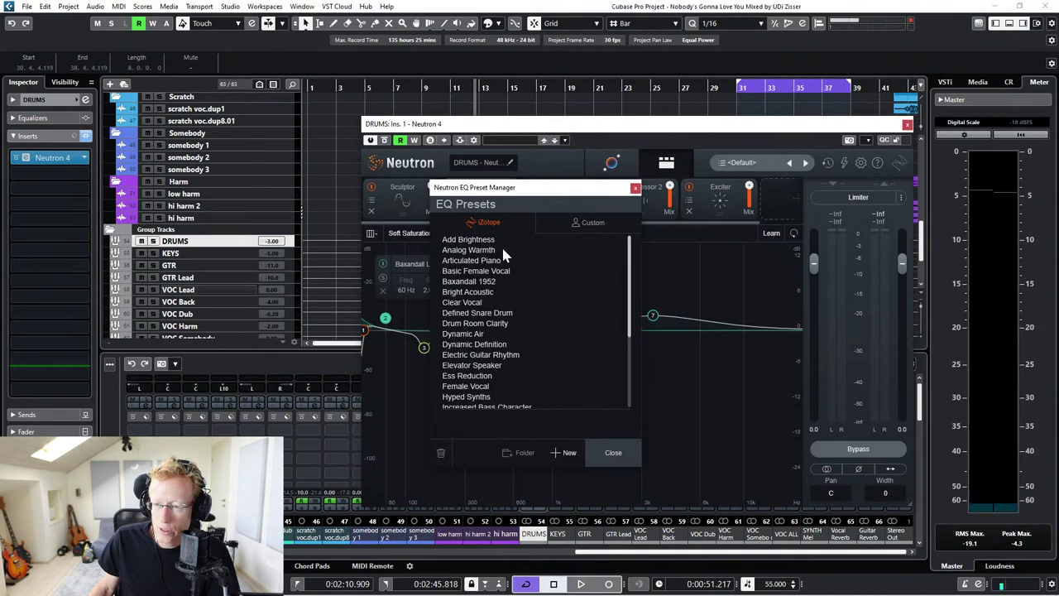
scroll(500, 339, "down", 1)
scroll(499, 340, "down", 2)
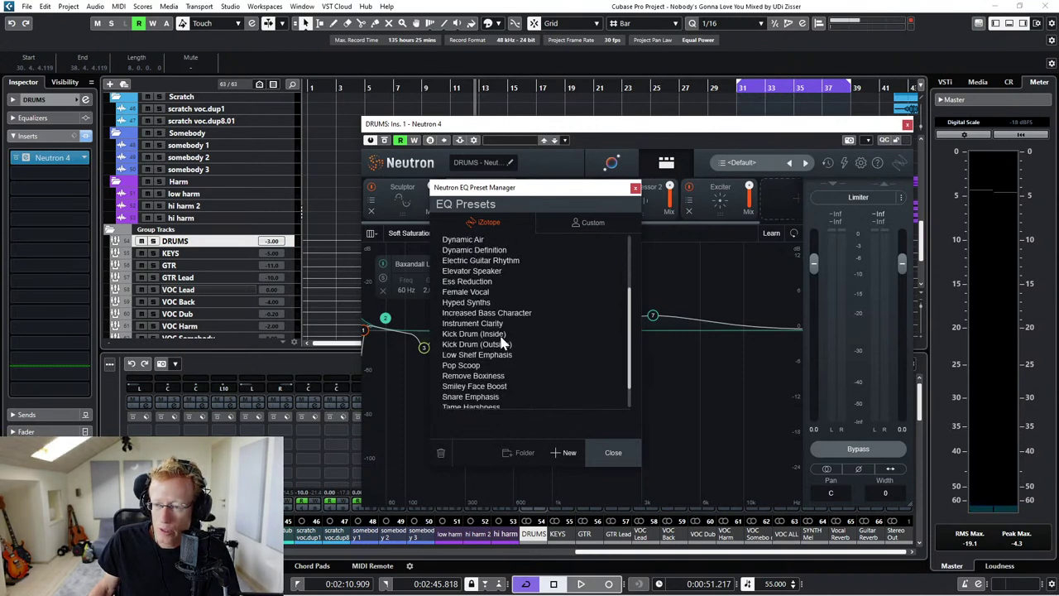
left_click(476, 344)
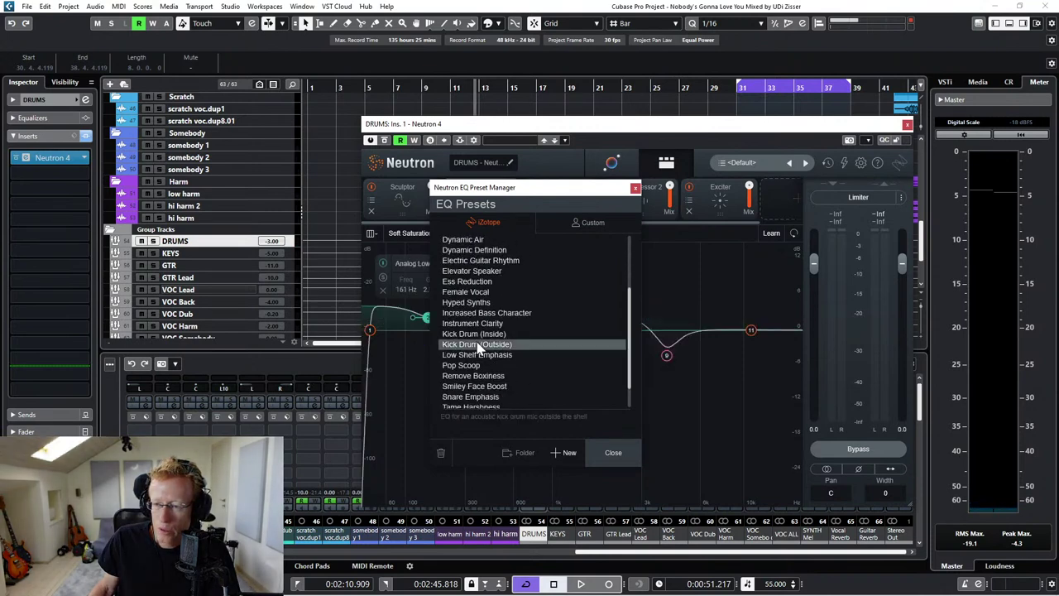
left_click(621, 453)
key("space")
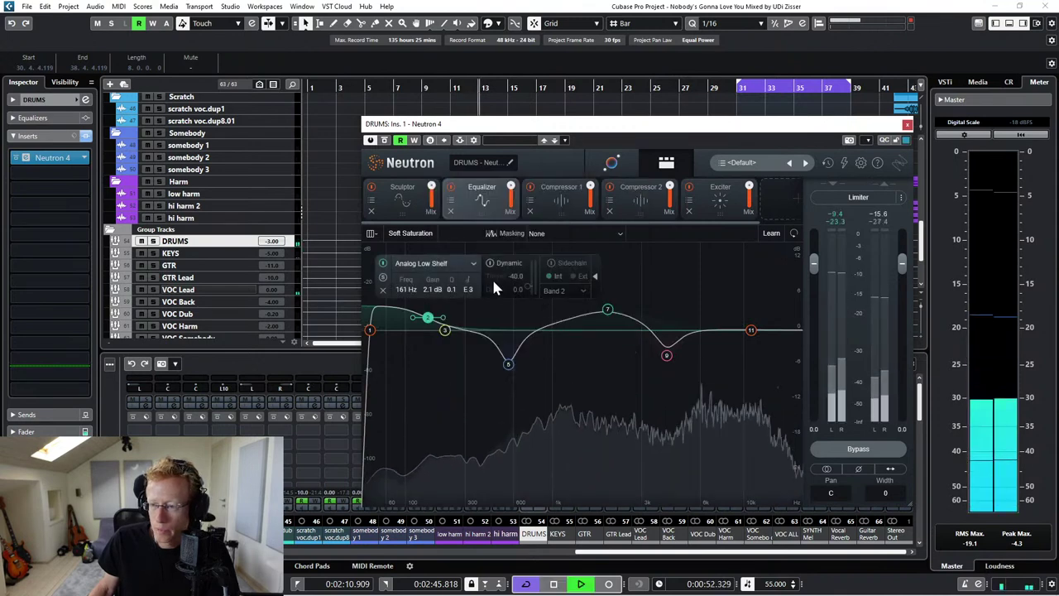
key("space")
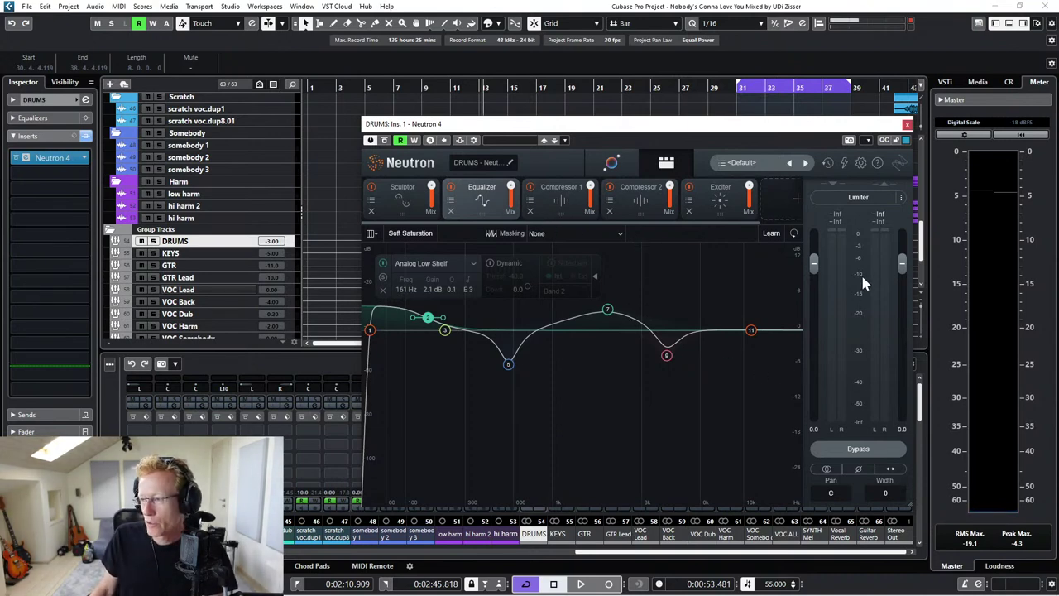
- Enable the limiter on DRUMS' output and show its Style and Mode options
left_click(903, 203)
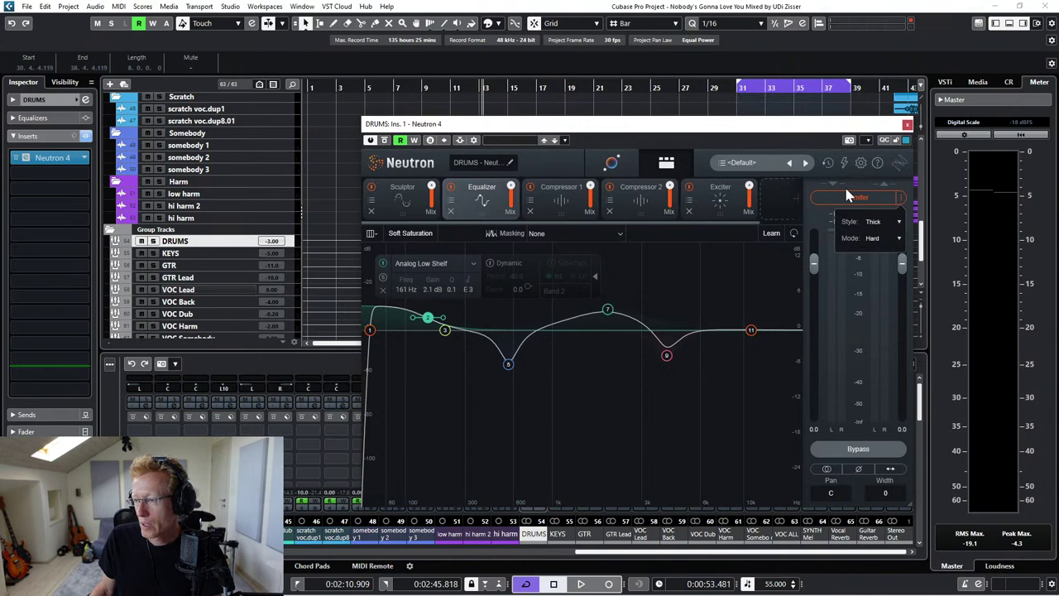
left_click(730, 258)
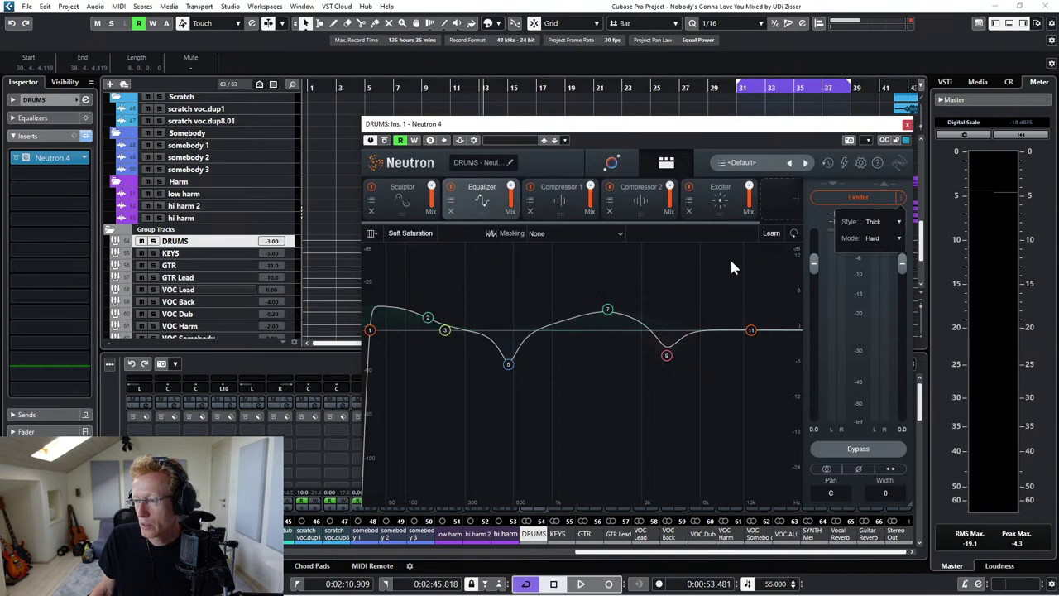
- Run Learn on the DRUMS Equalizer during playback and check its Masking source list
left_click(772, 233)
key("space")
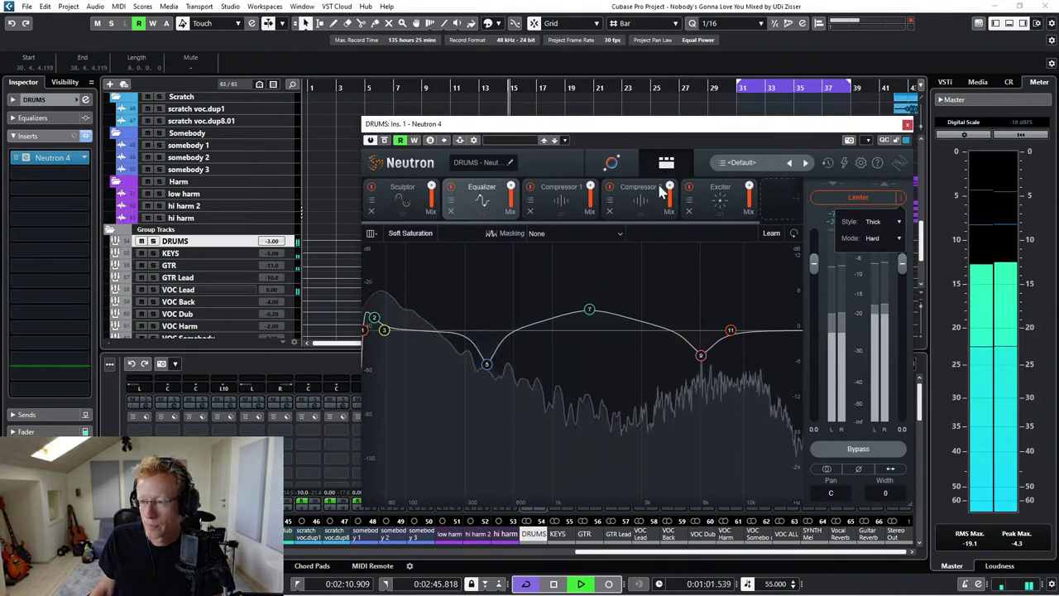
left_click(549, 234)
left_click(550, 234)
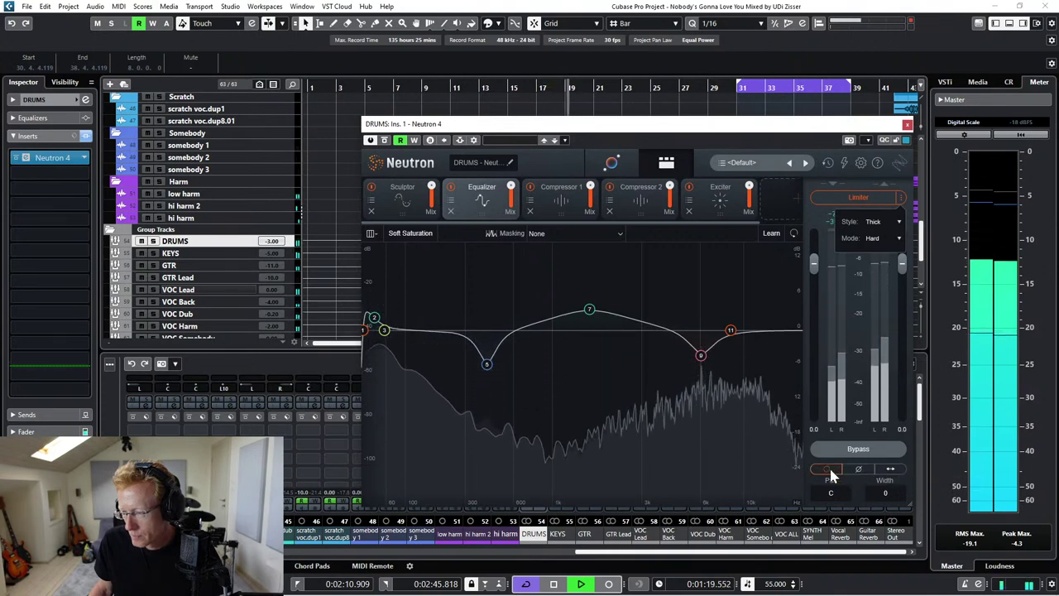
- Try DRUMS' output pan during playback, reset it to center and stop playback
left_click_drag(829, 489, 833, 496)
double_click(832, 496)
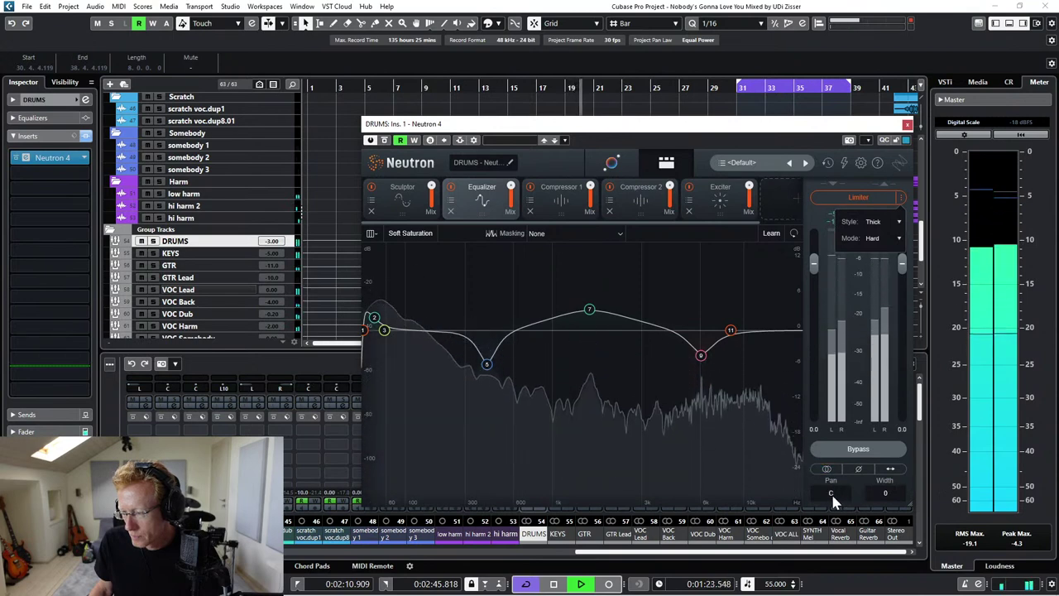
key("space")
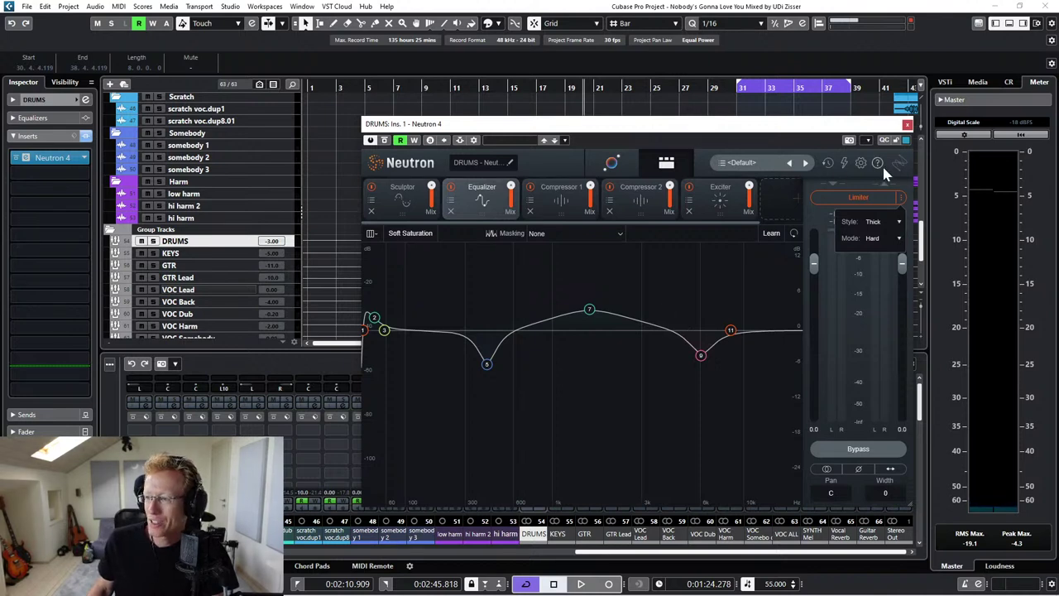
- Open Neutron's Equalizer help page in the browser, maximize its window and look through the Meters and Displays section
key("Escape")
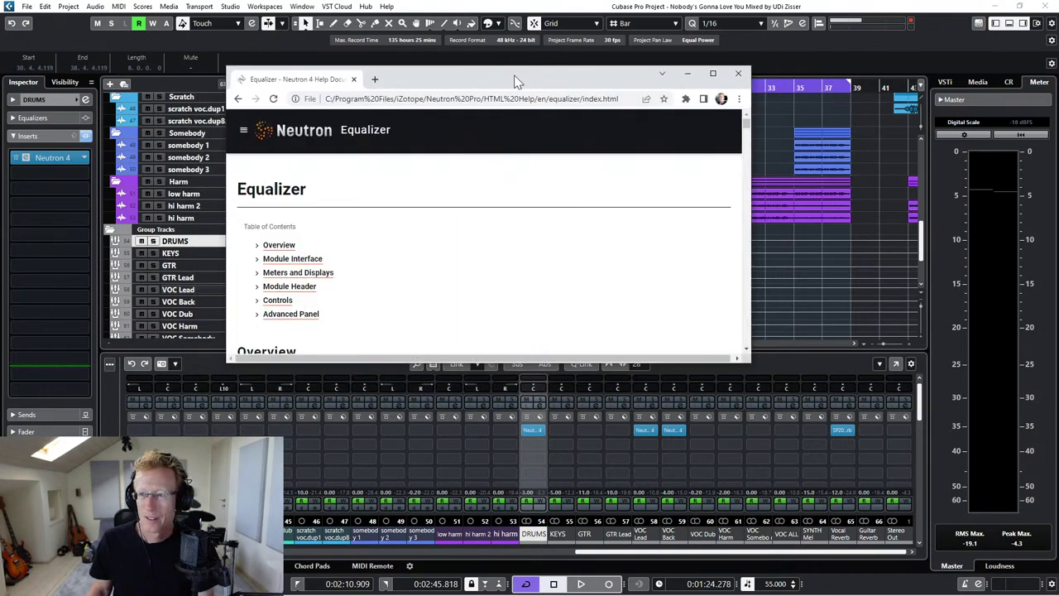
double_click(471, 75)
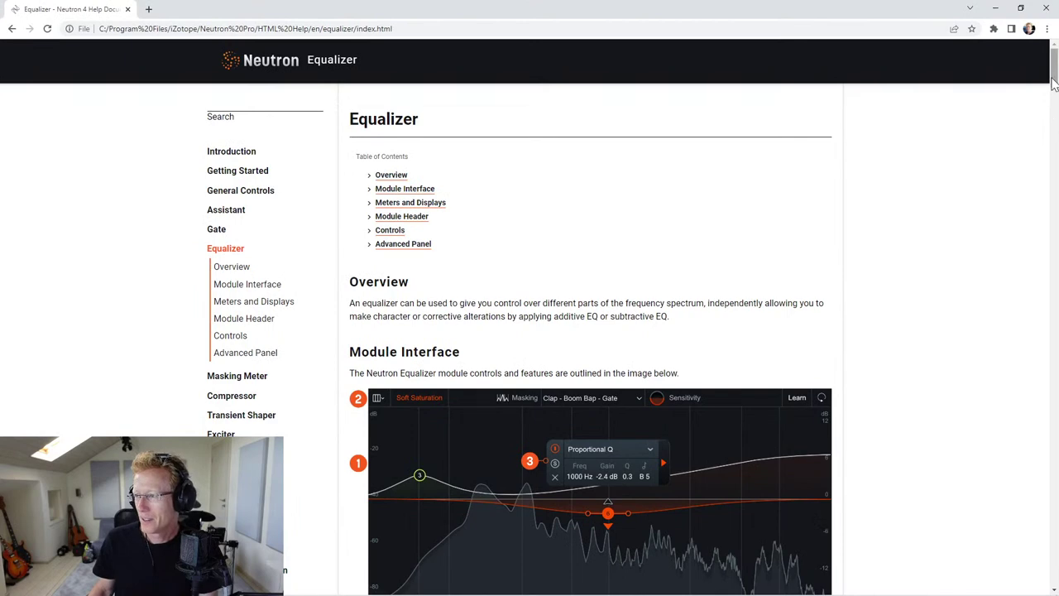
left_click_drag(1053, 81, 1054, 115)
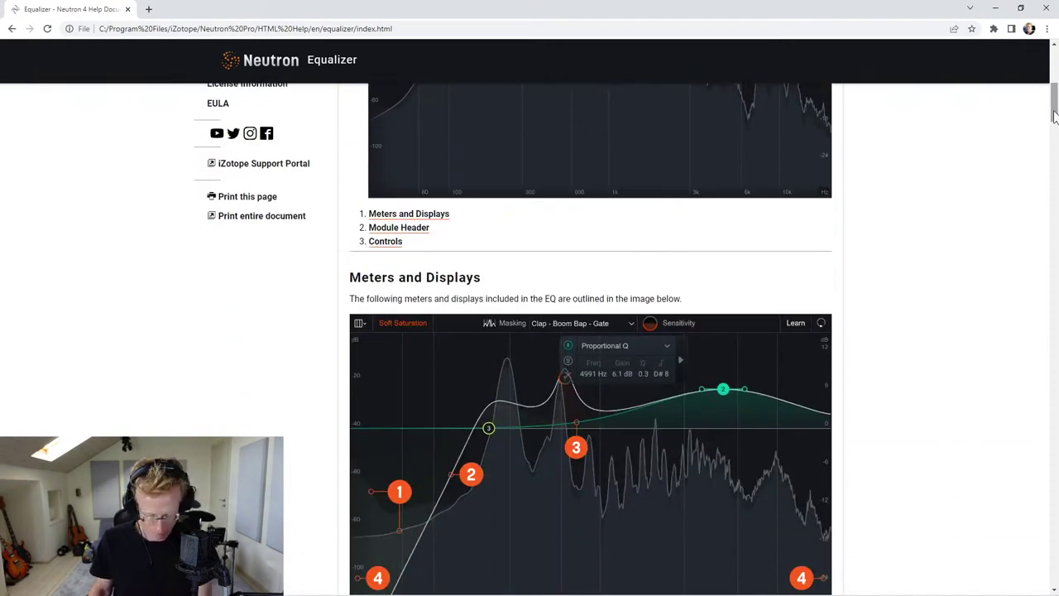
- Search the Equalizer help page for "side" and go through the matches, including the Sidechain section
key("ctrl+f")
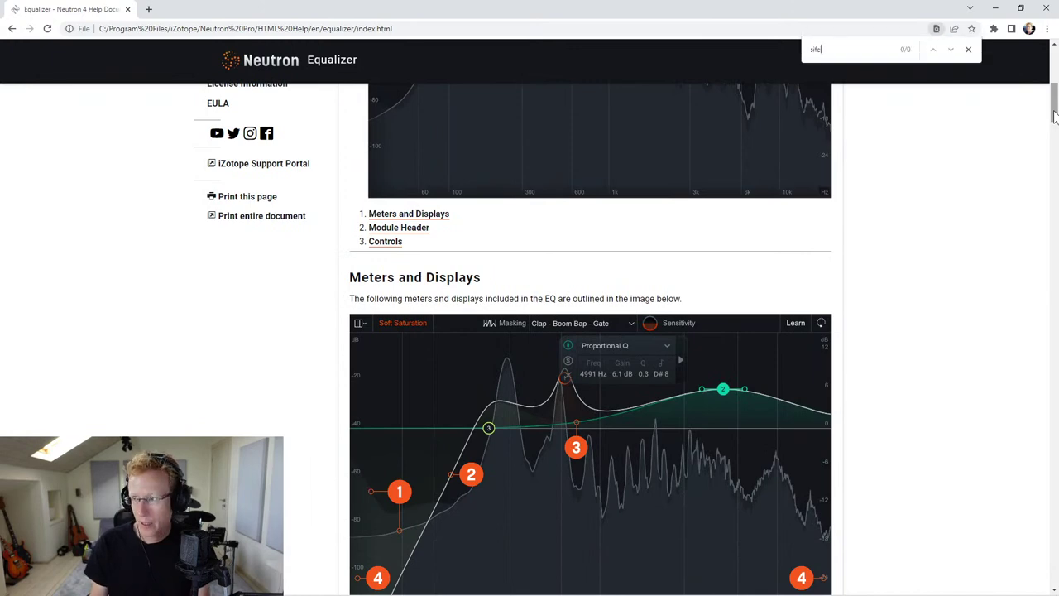
type("side")
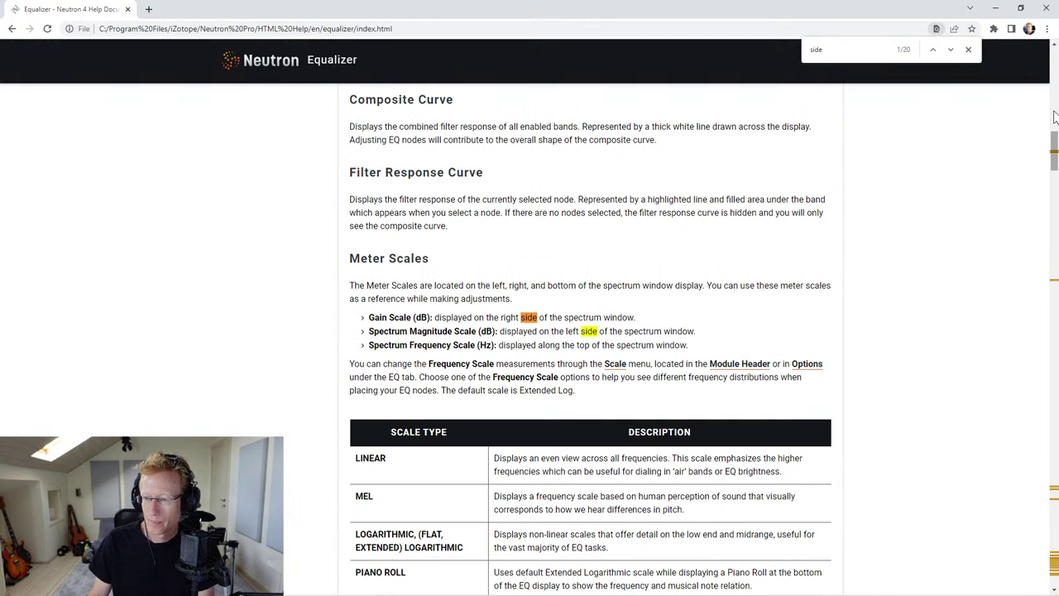
key("Return")
key("Return")
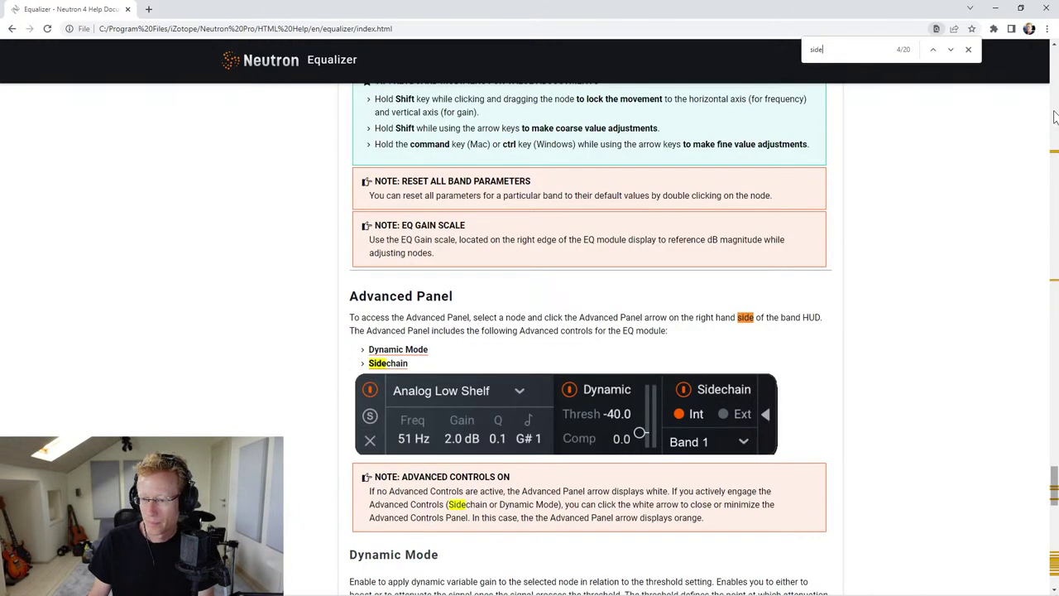
key("Return")
key("Return")
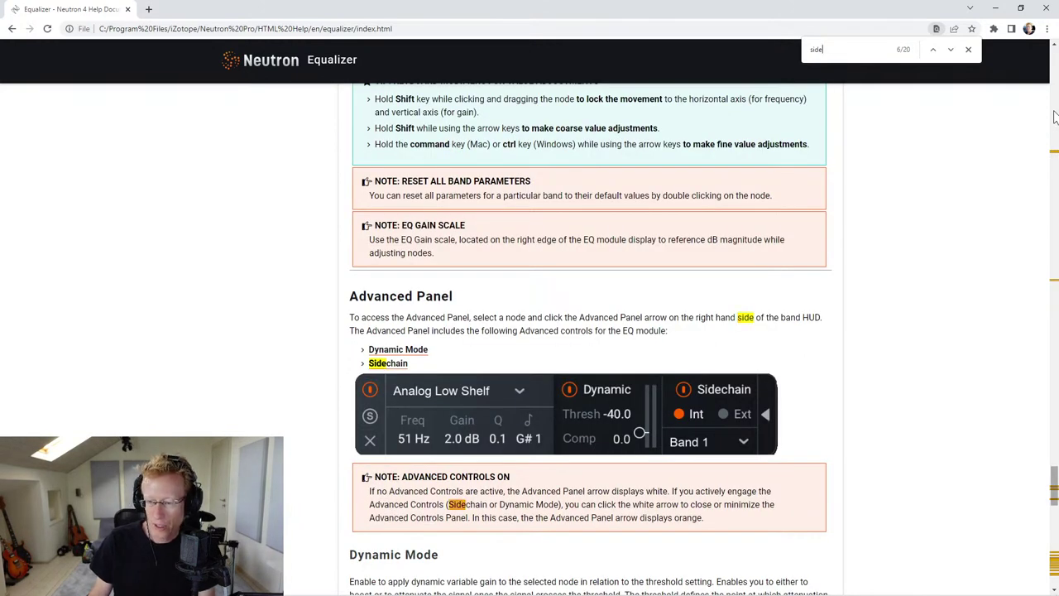
key("Return")
key("Return")
key("Return")
key("Return")
key("Return")
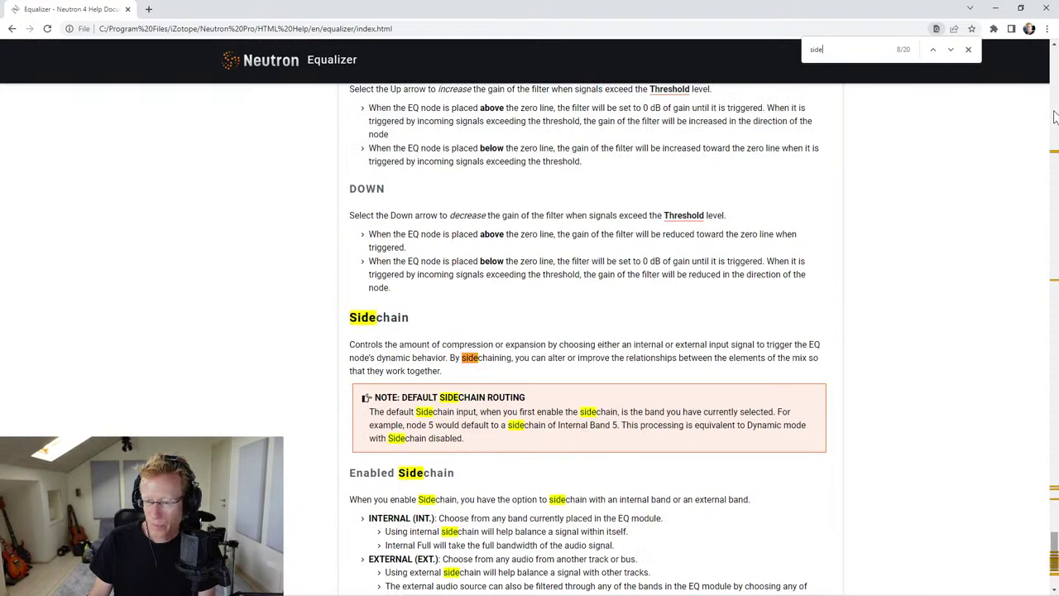
key("Return")
key("Return")
key("Return")
key("Return")
key("Return")
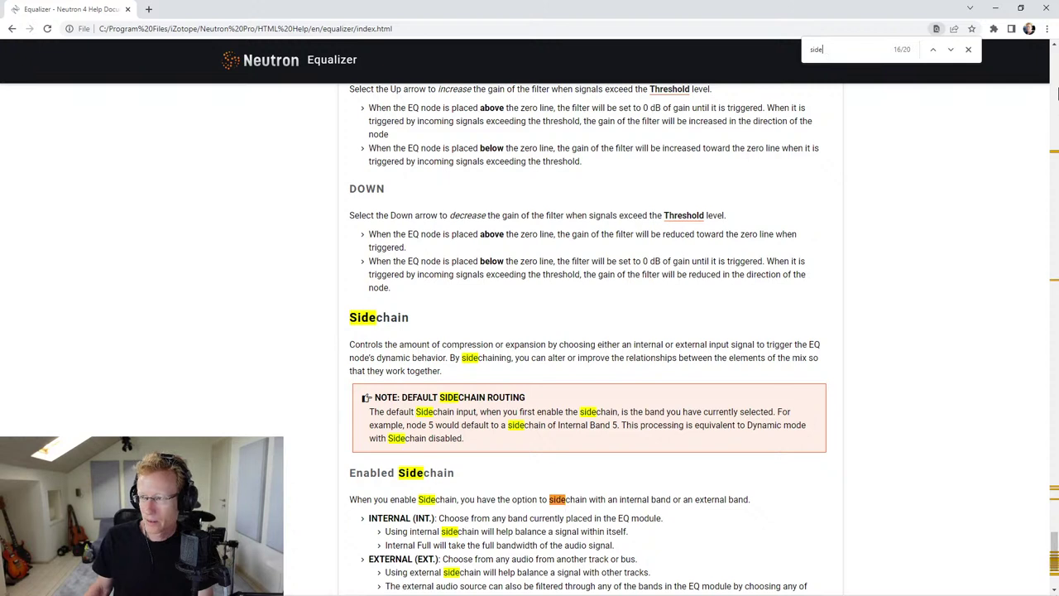
- Search the Equalizer help page for "mid" and go through the matches
left_click(839, 52)
key("Home")
type("m")
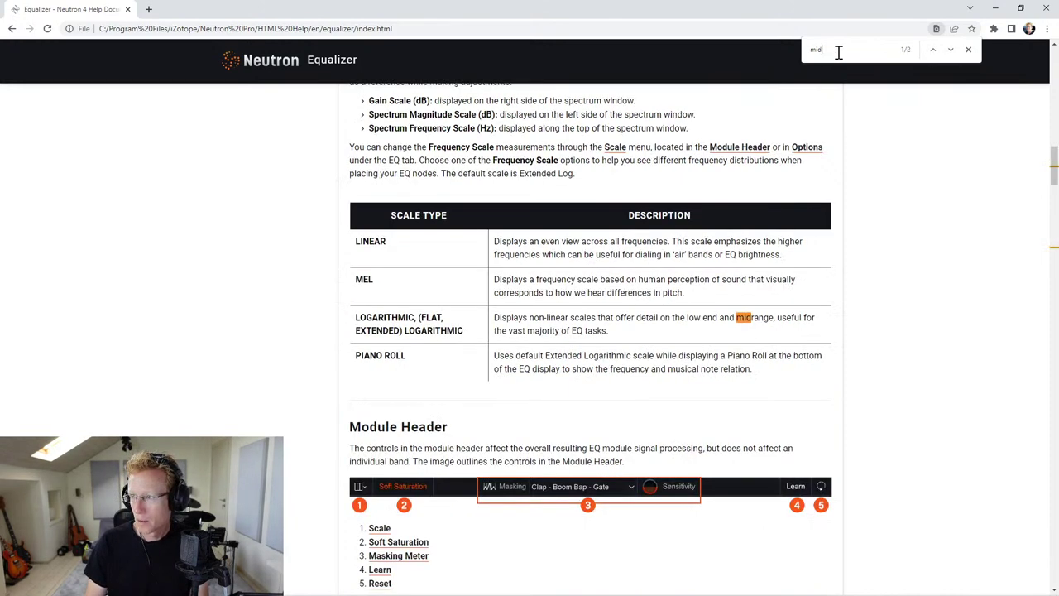
key("Return")
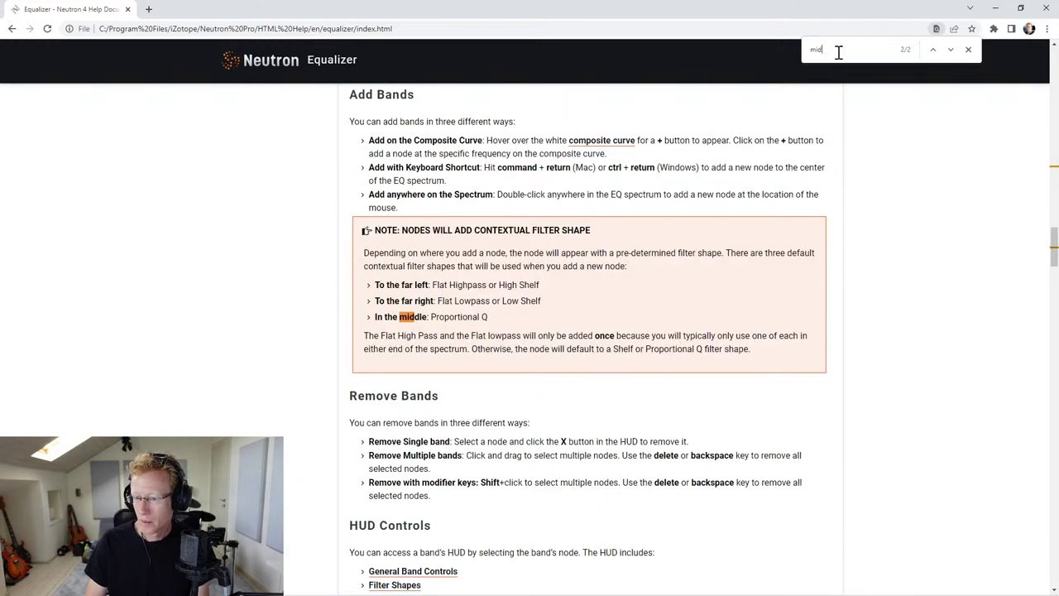
- Cycle through the "mid" matches on the Equalizer help page again and close the page search
key("Return")
key("Return")
key("Return")
key("Return")
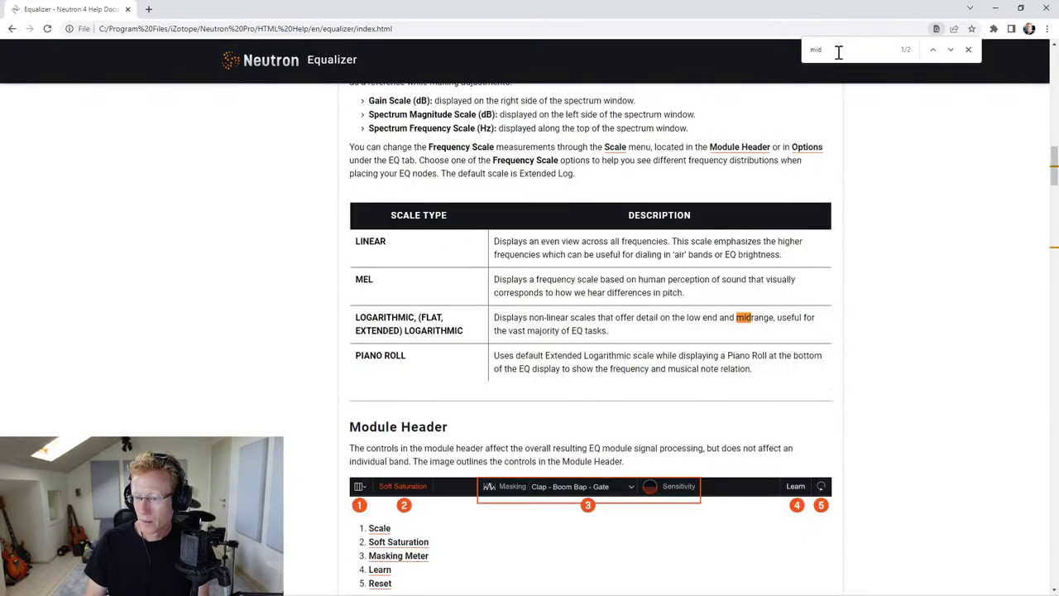
key("Return")
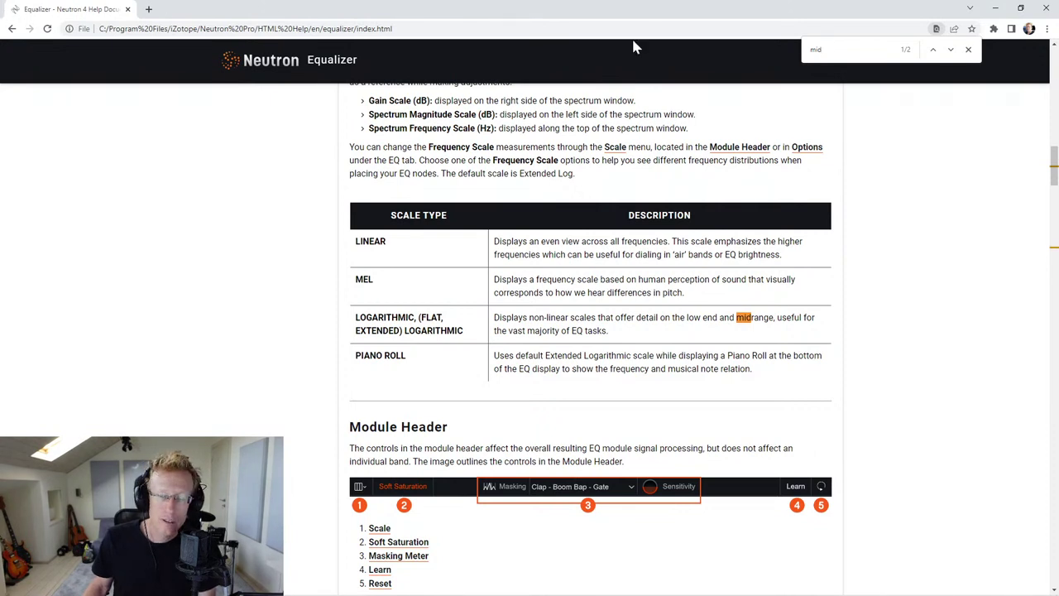
left_click(968, 49)
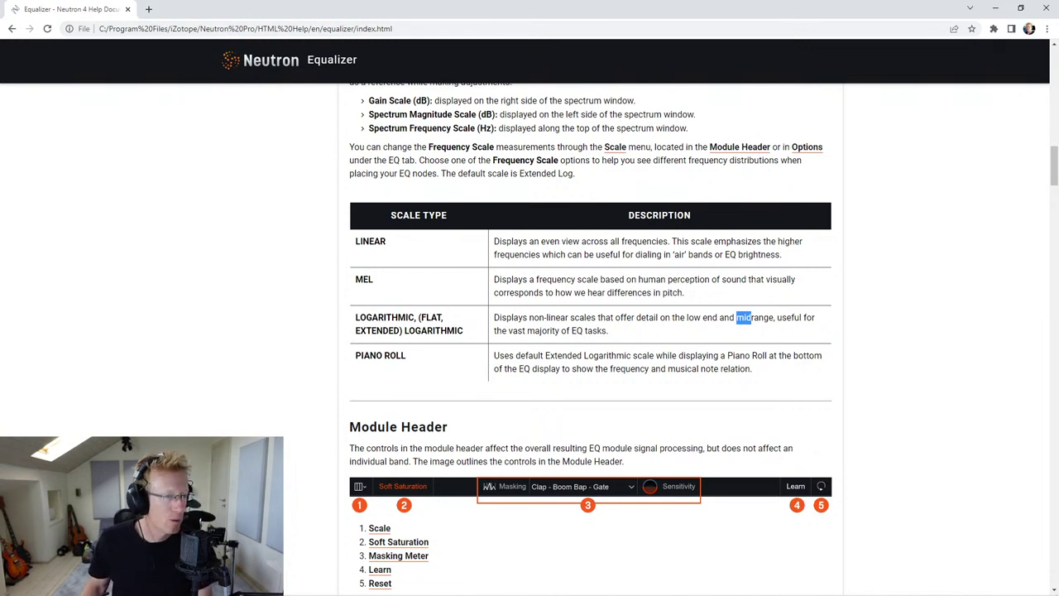
- Switch to Discord and open the UDi Audio - The Plugins Academy server
left_click(282, 585)
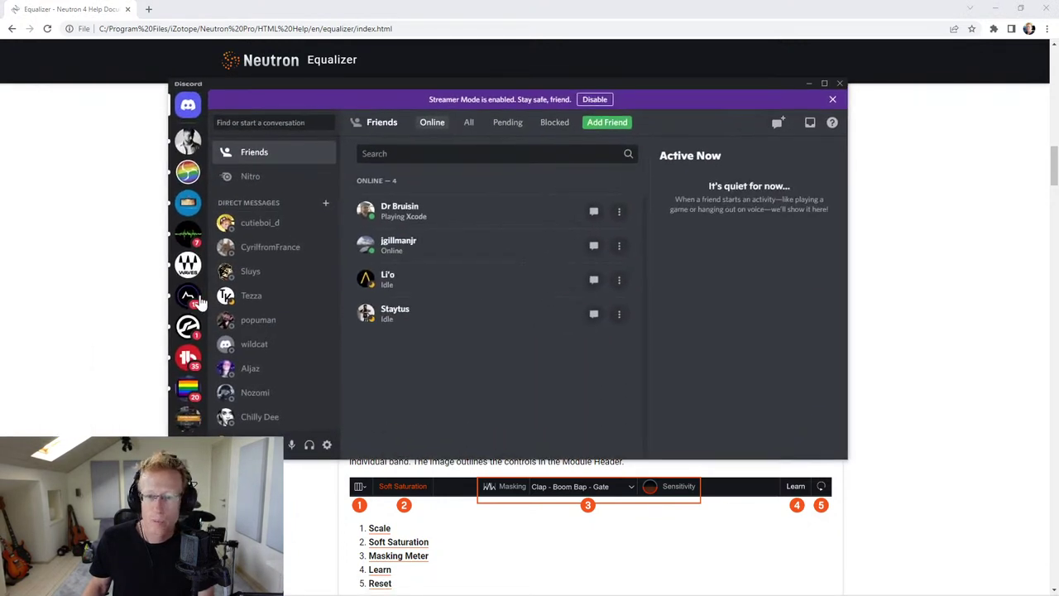
scroll(189, 298, "down", 3)
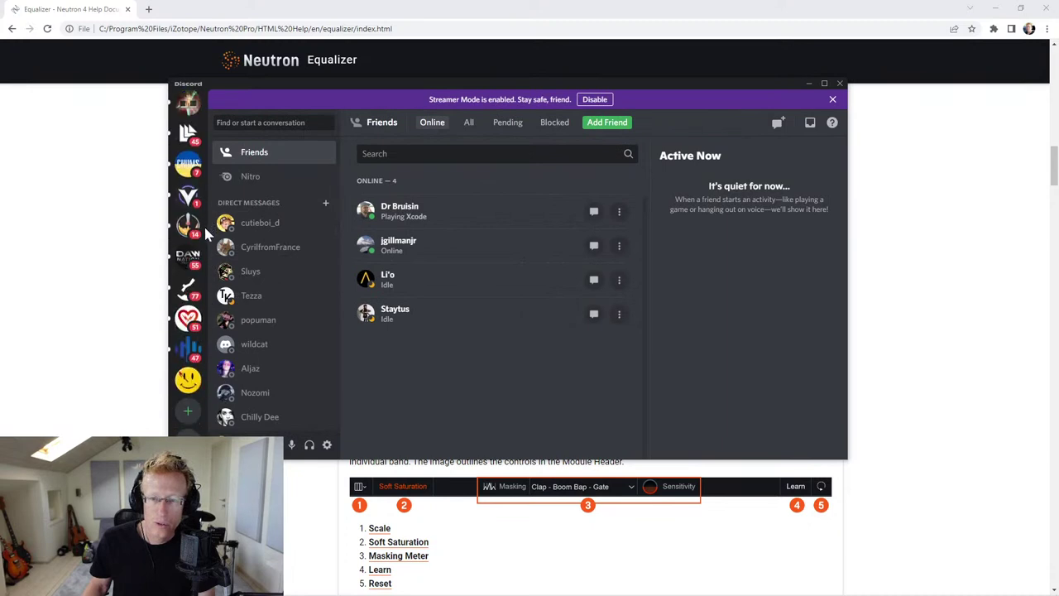
scroll(187, 343, "up", 5)
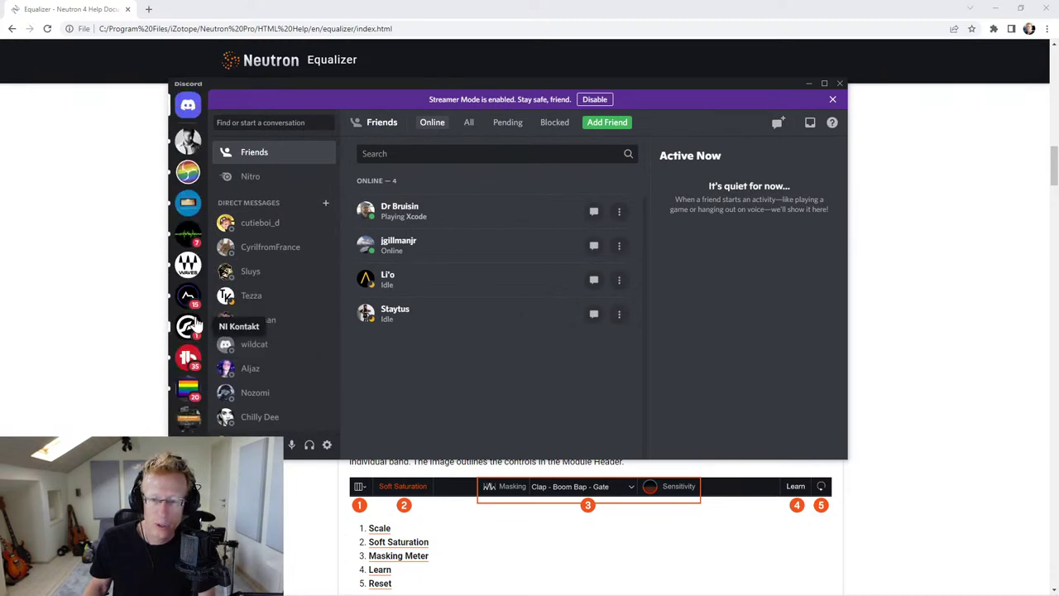
scroll(188, 319, "down", 3)
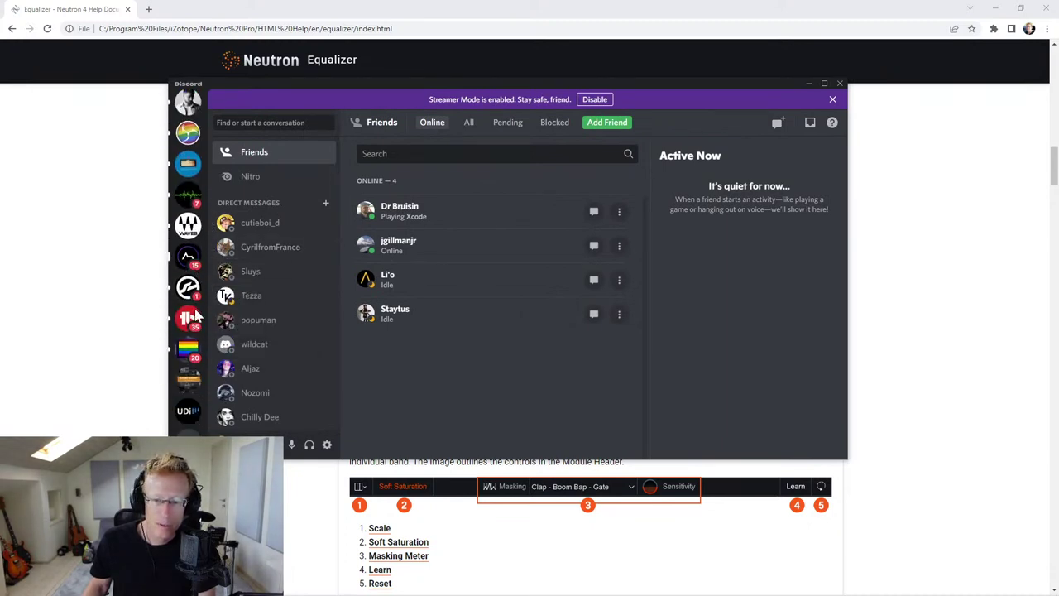
left_click(188, 341)
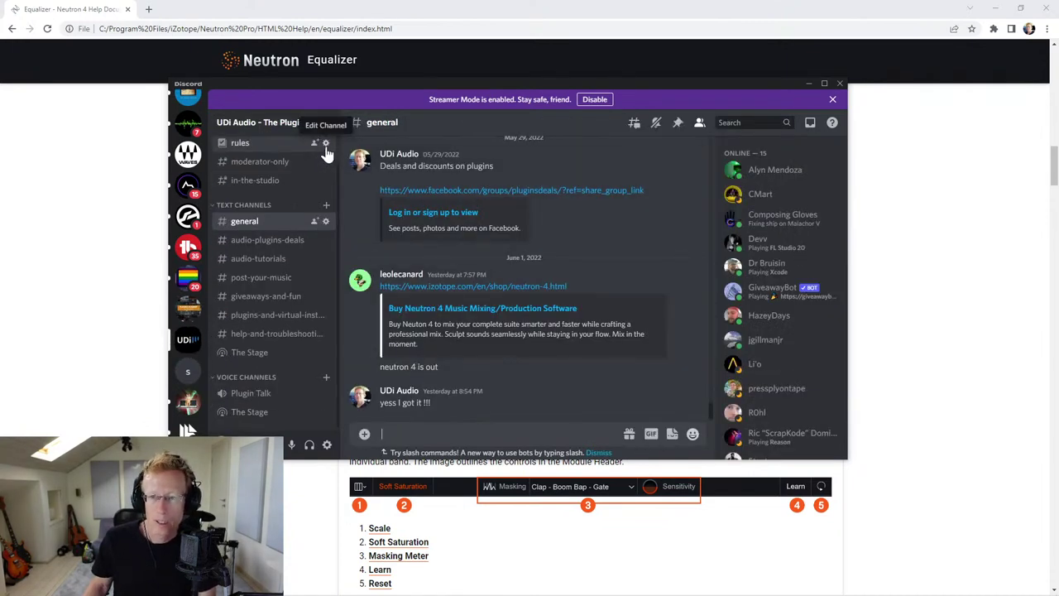
- Copy the invite link of the UDi Audio Discord server and close the invitation dialog
left_click(329, 124)
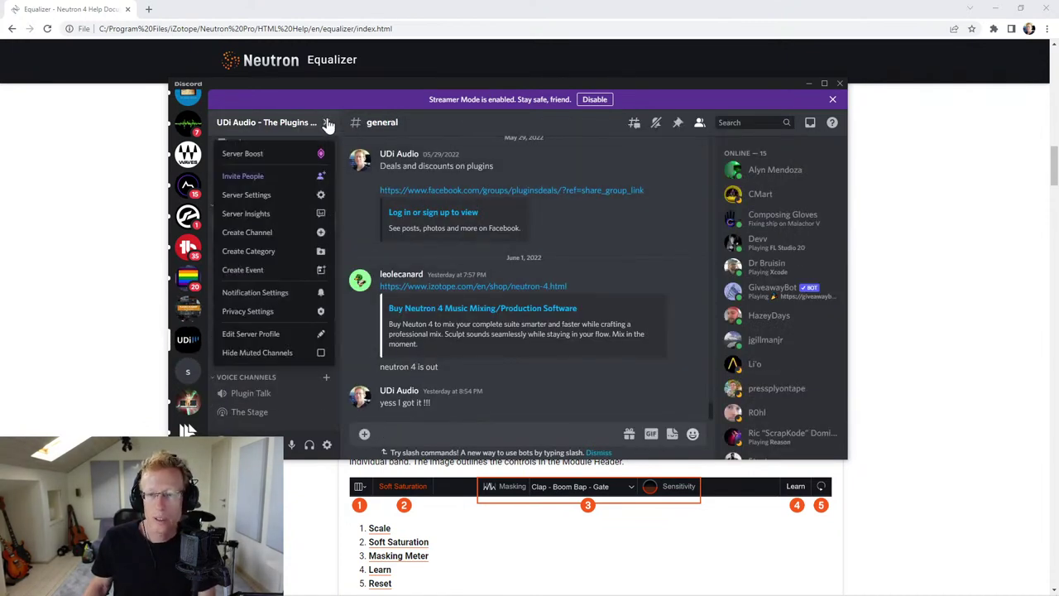
left_click(273, 176)
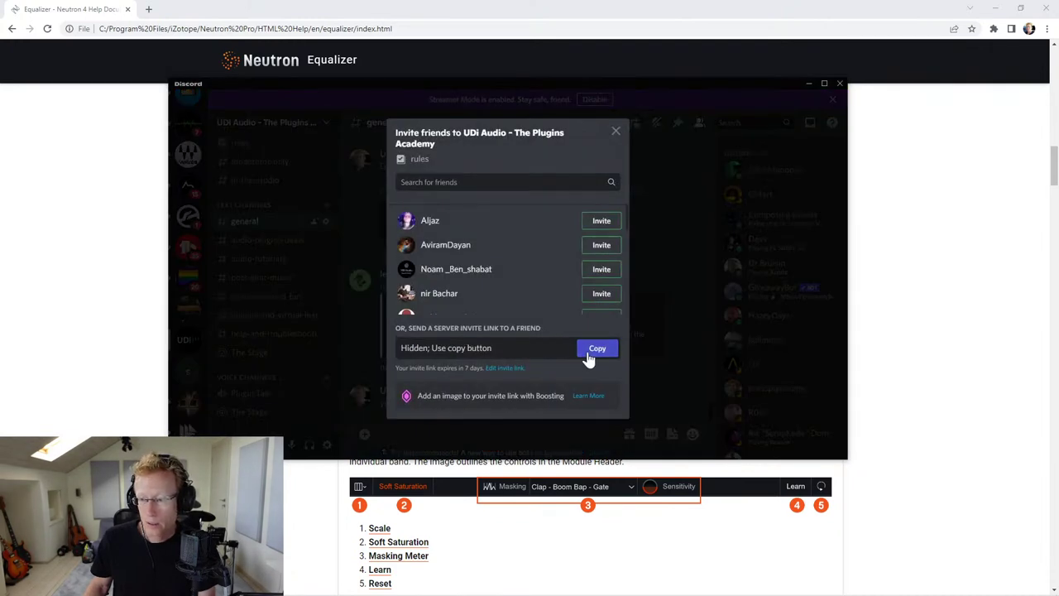
left_click(596, 350)
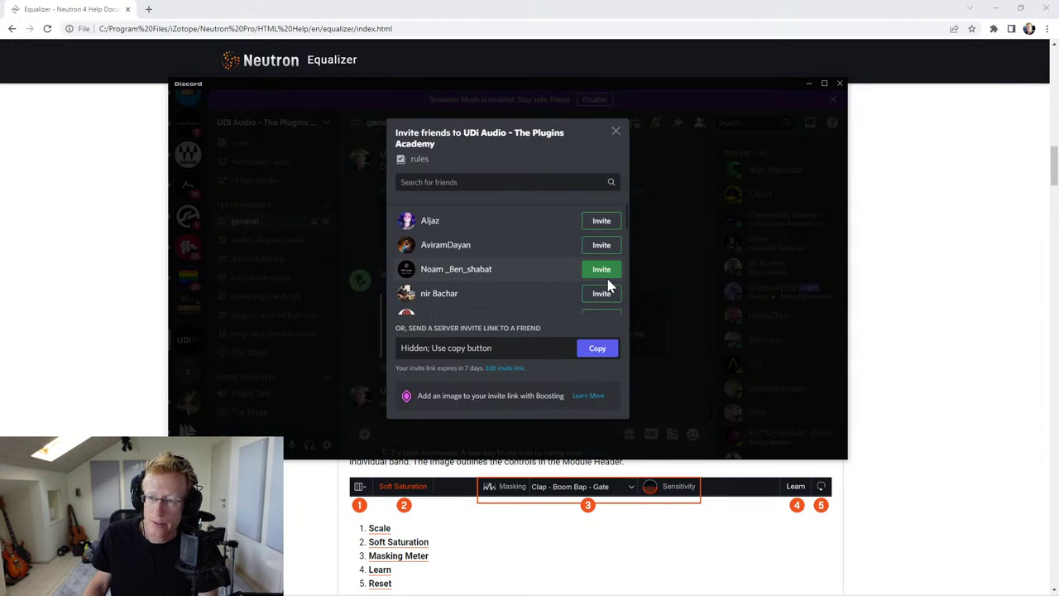
left_click(616, 130)
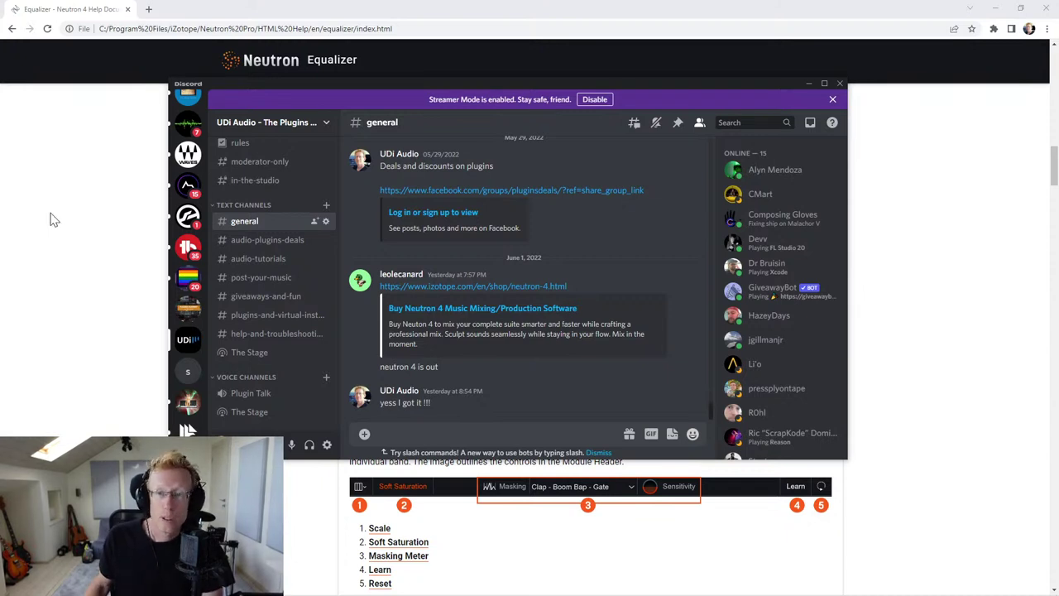
- Bring over and maximize the YouTube Studio browser window, then open the UDi Audio channel page in a new tab
left_click_drag(0, 169, 457, 76)
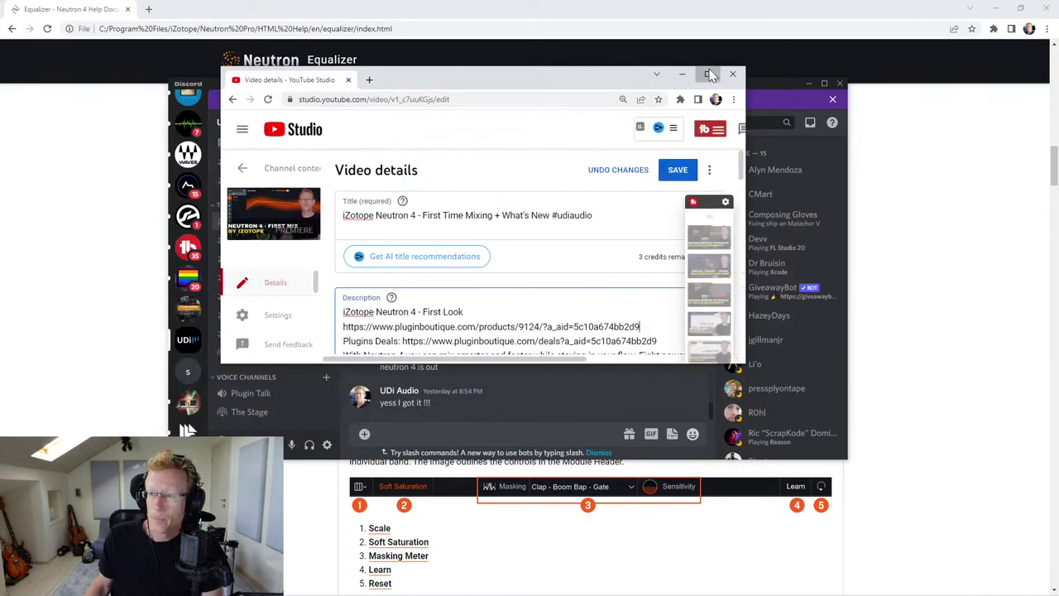
left_click(708, 74)
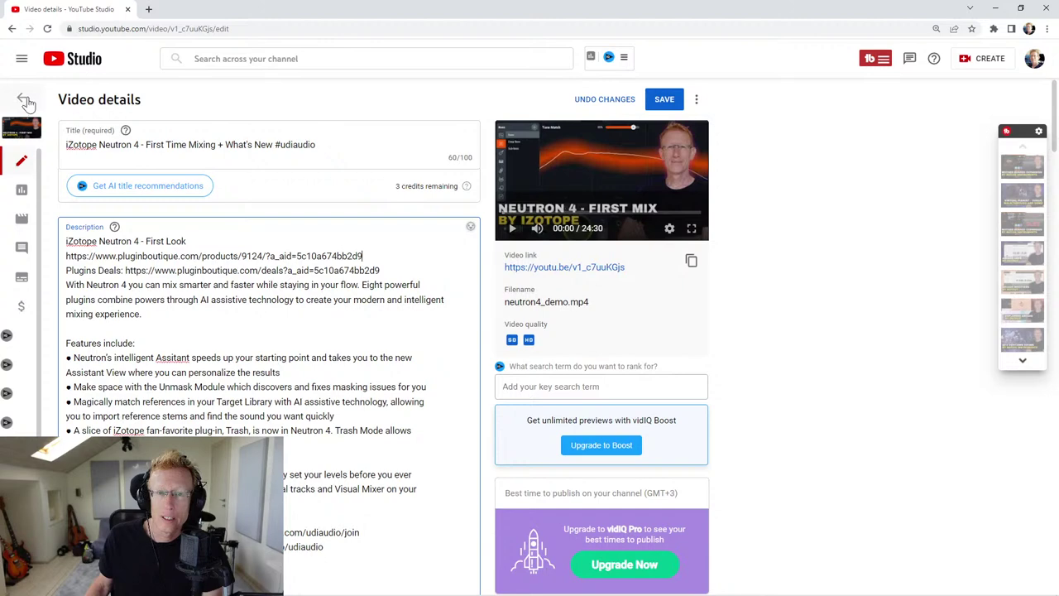
left_click(148, 9)
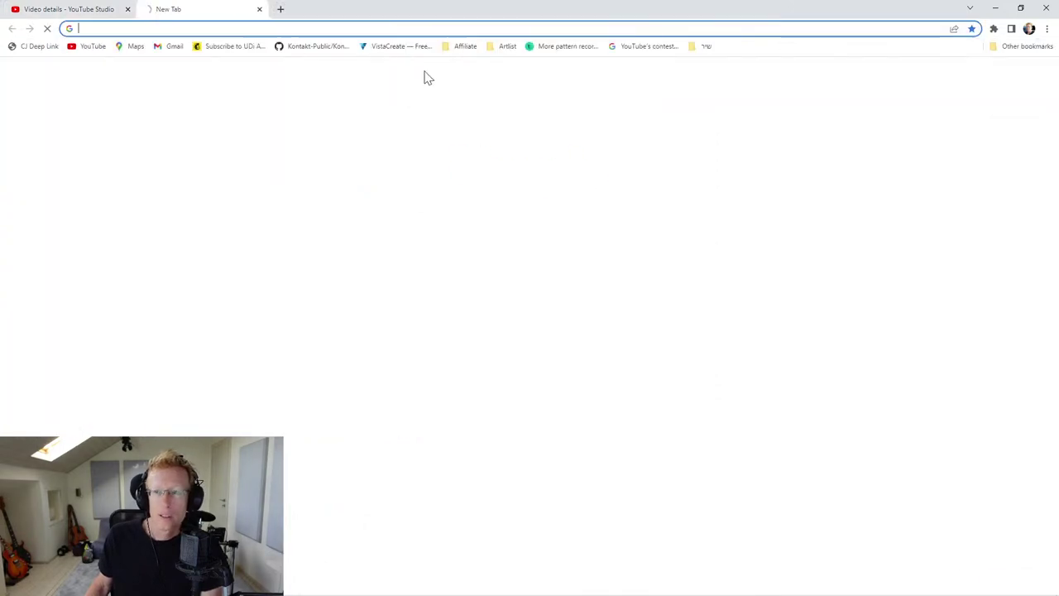
type("you")
key("Down")
key("Down")
key("Down")
key("Down")
key("Return")
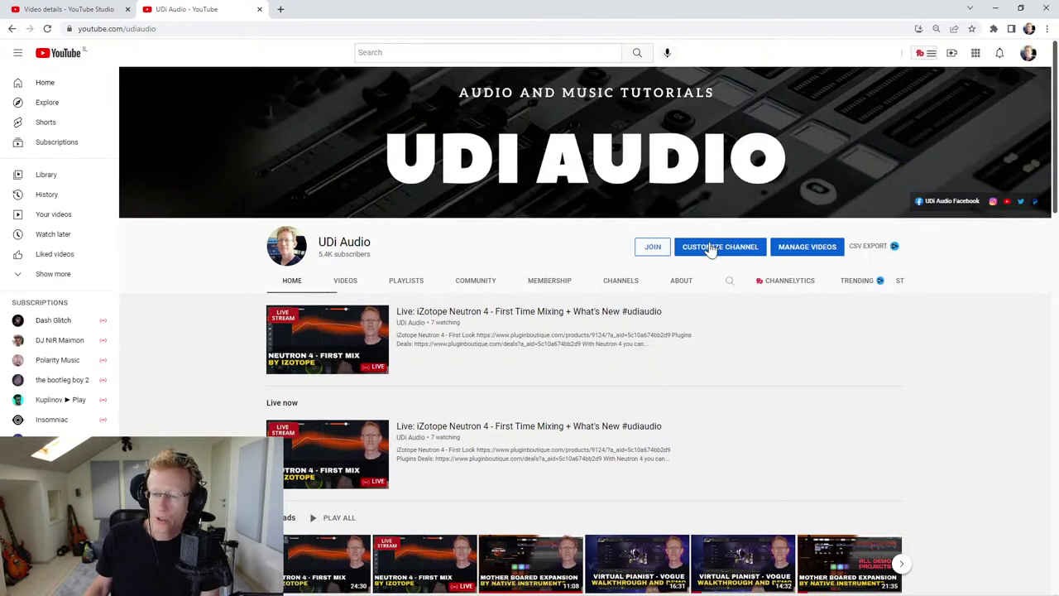
- Show the channel's membership offer, pause its intro video and close the offer
left_click(712, 247)
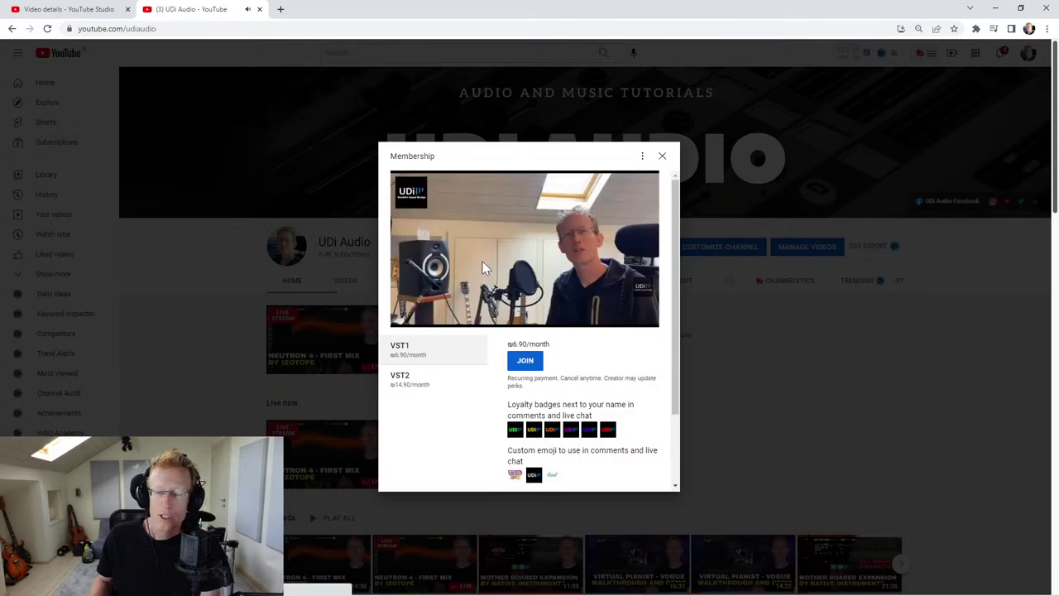
left_click(484, 267)
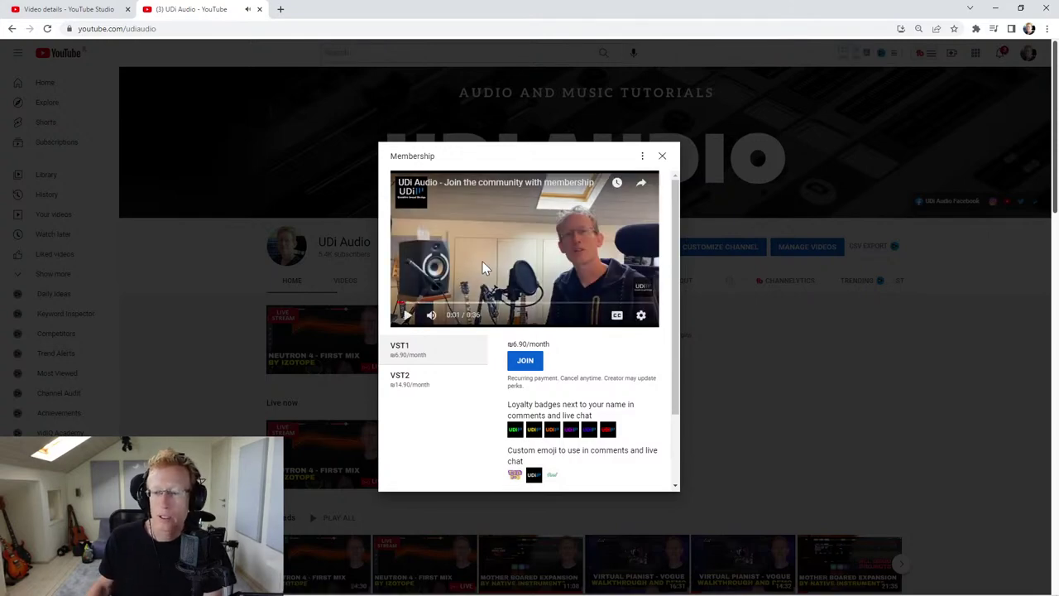
left_click(661, 157)
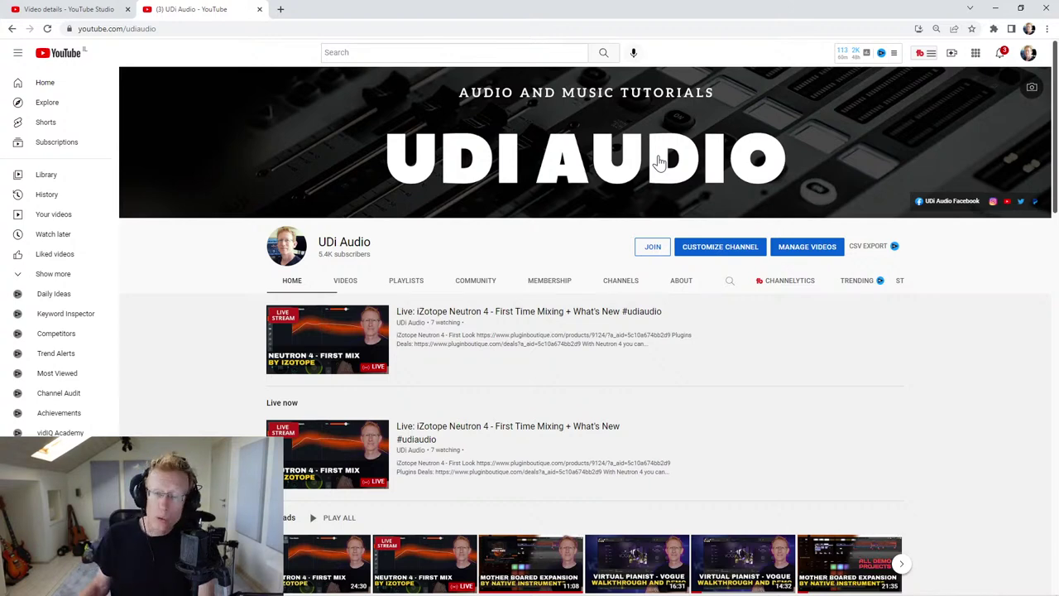
- Minimize the YouTube, Discord and help windows to return to Cubase, and reposition the DRUMS Neutron 4 window over the project
left_click(995, 9)
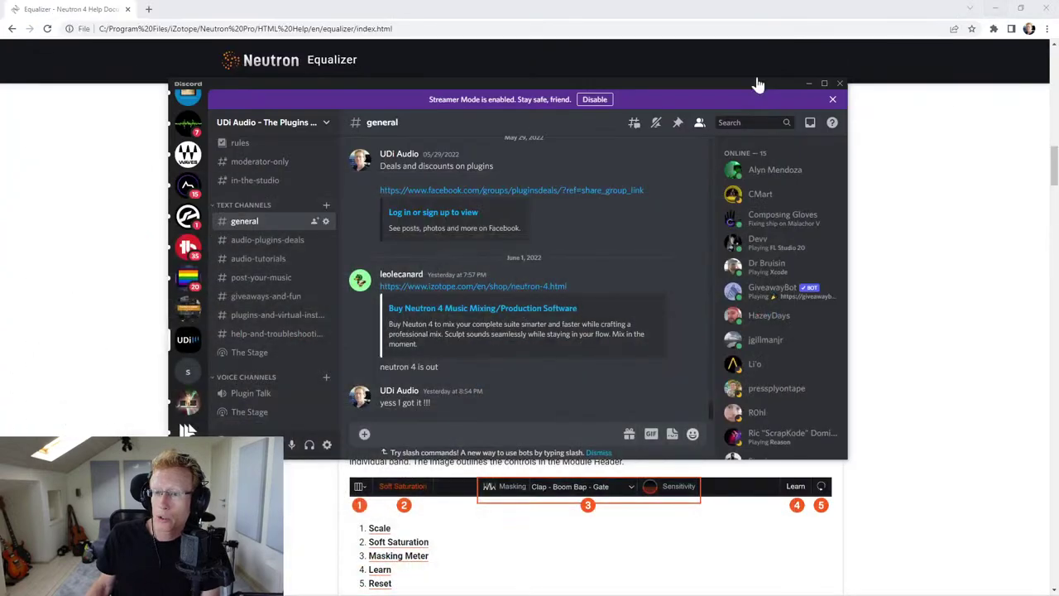
left_click(809, 84)
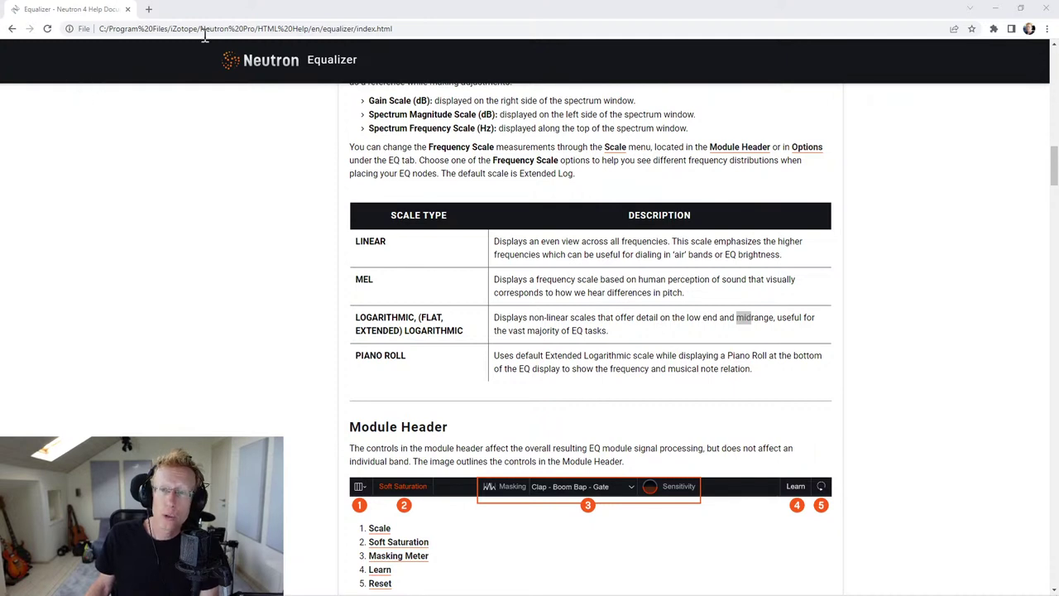
left_click(224, 13)
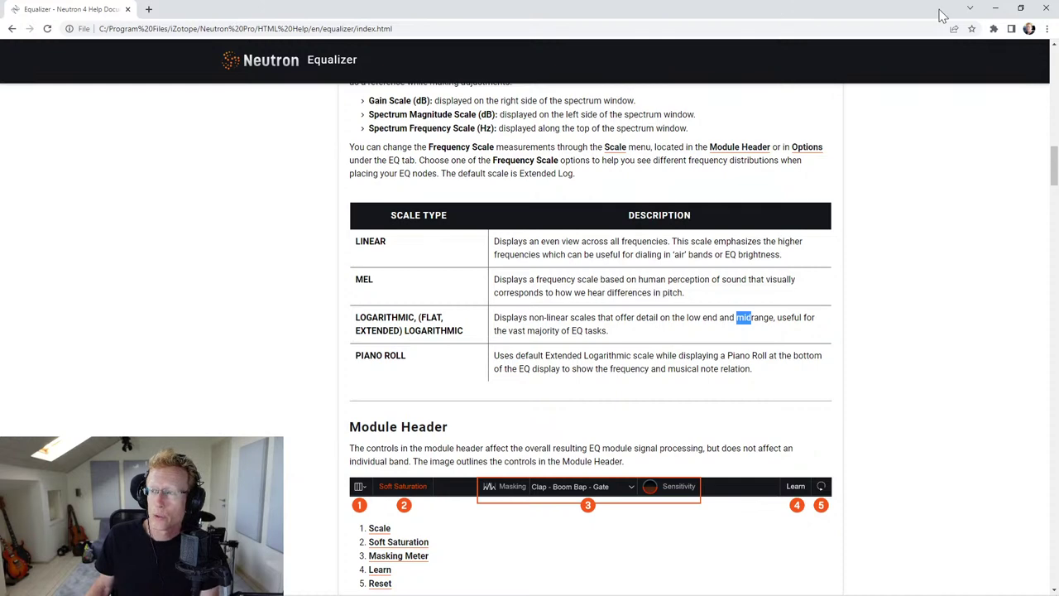
left_click(995, 8)
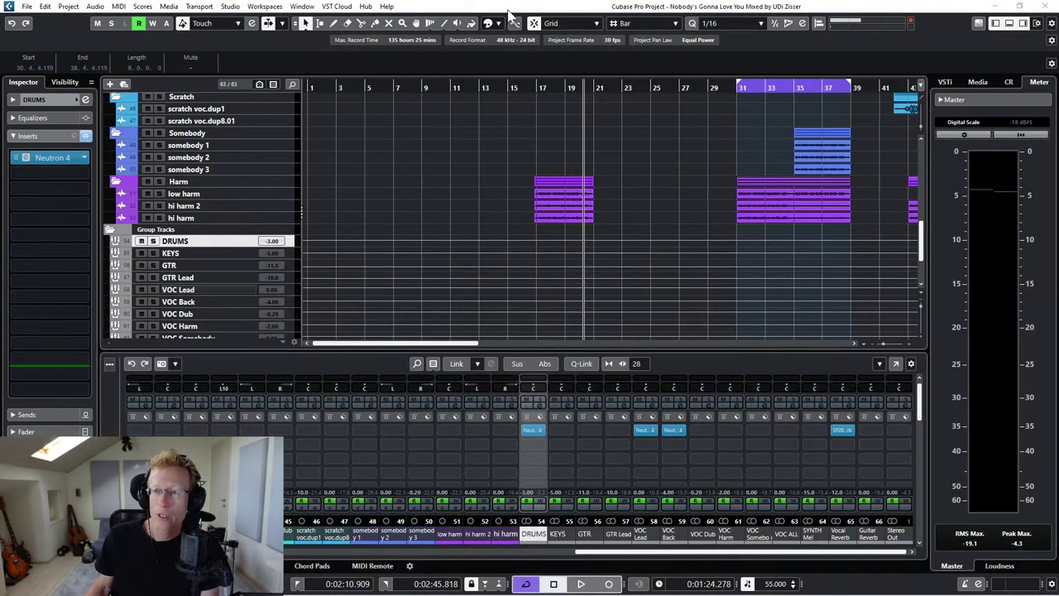
left_click(511, 7)
left_click_drag(499, 135, 490, 86)
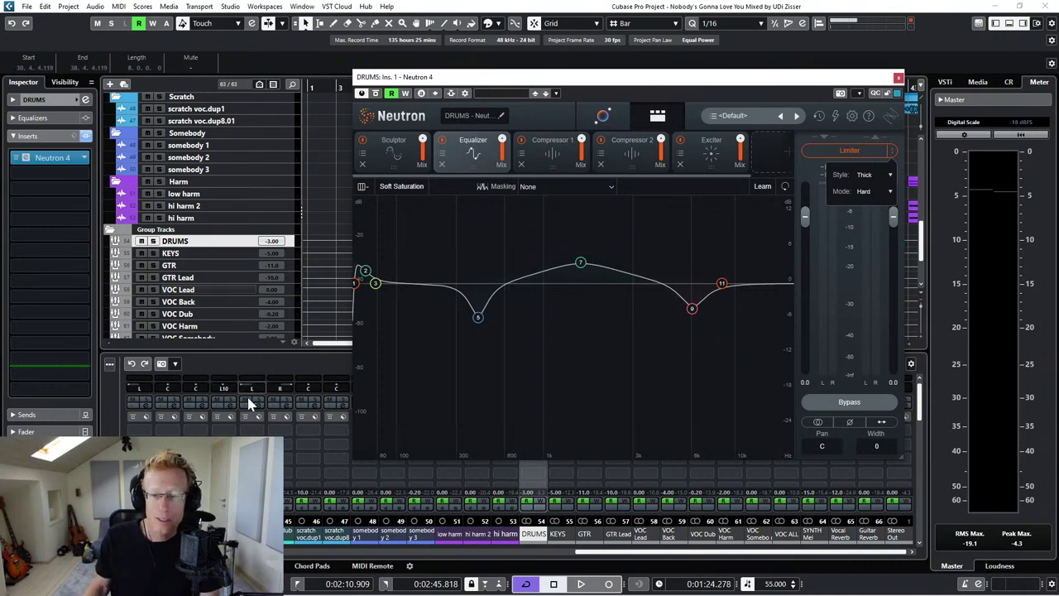
- Switch back to the Equalizer help browser window and open youtube.com/udiaudio in a new tab
mouse_move(248, 594)
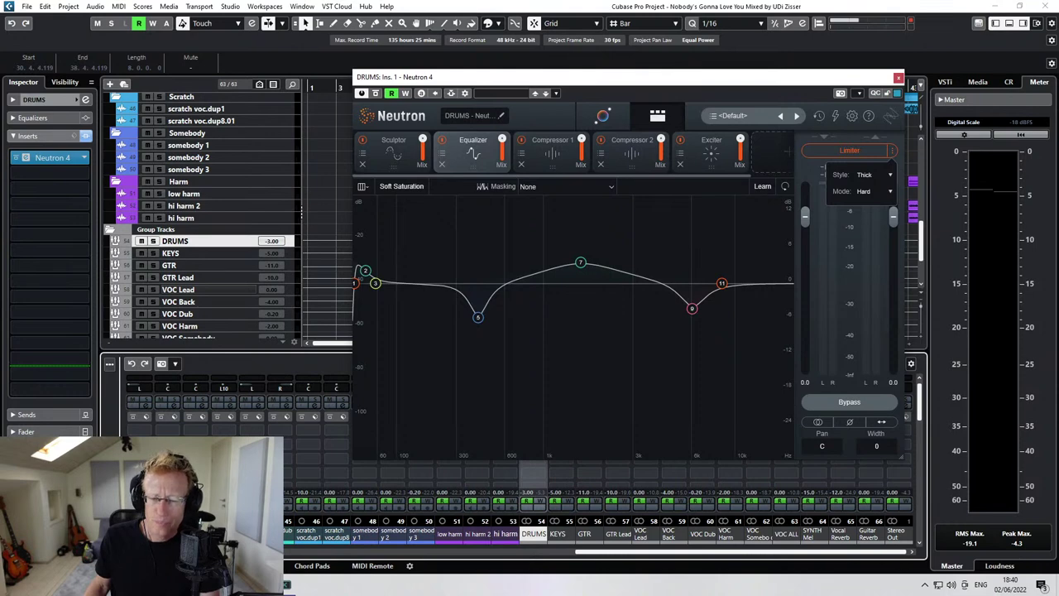
scroll(202, 217, "down", 2)
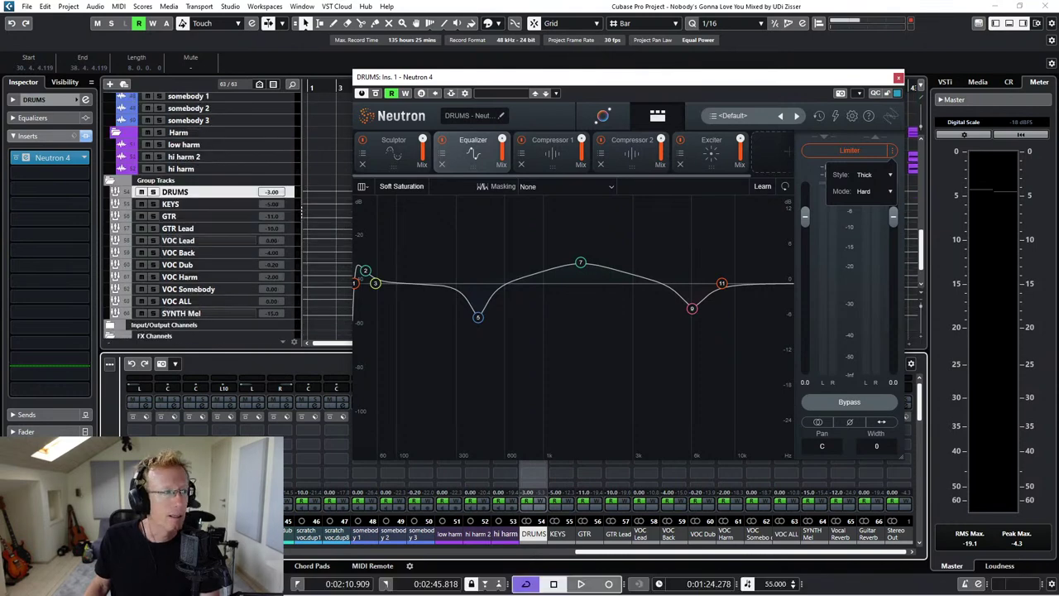
key("Escape")
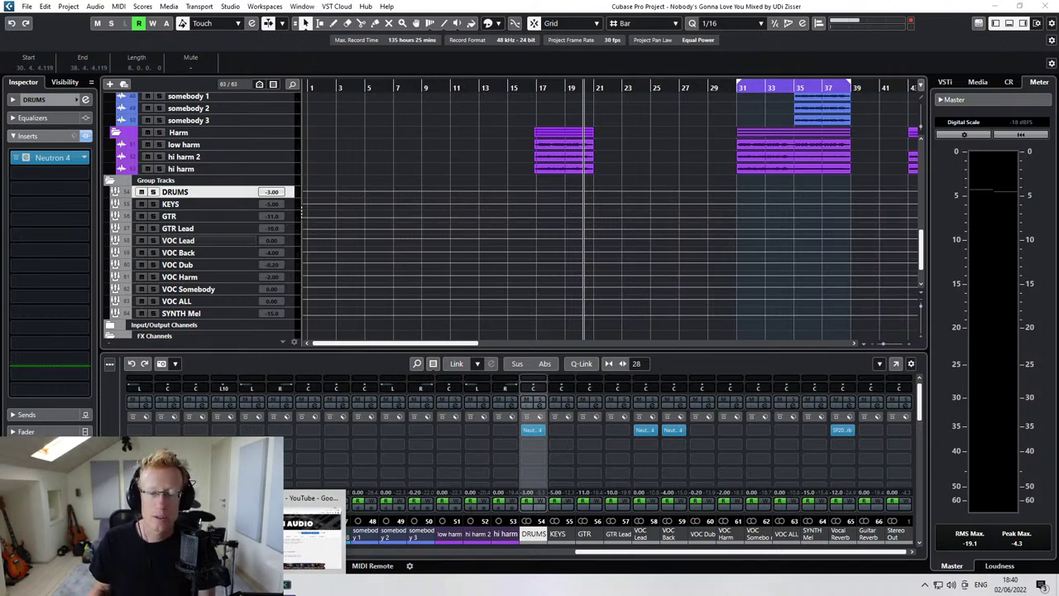
left_click(190, 536)
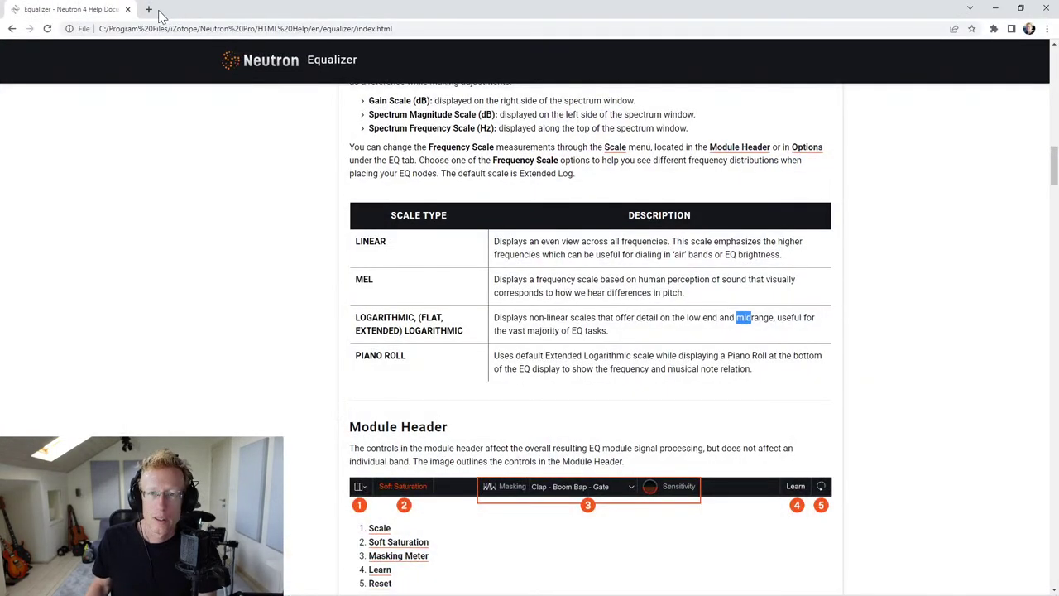
left_click(149, 9)
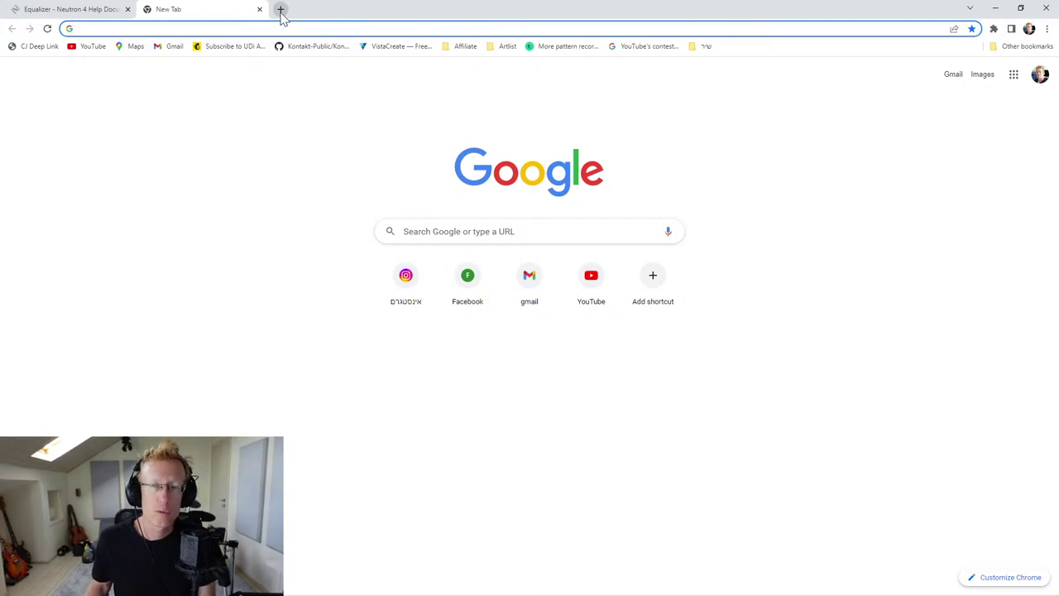
left_click(601, 285)
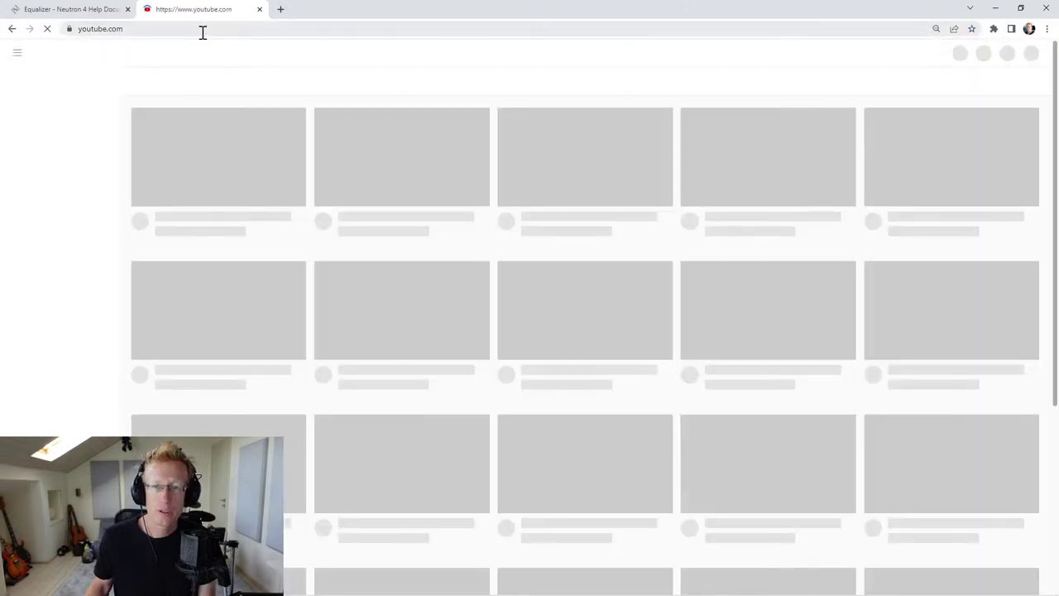
left_click(213, 27)
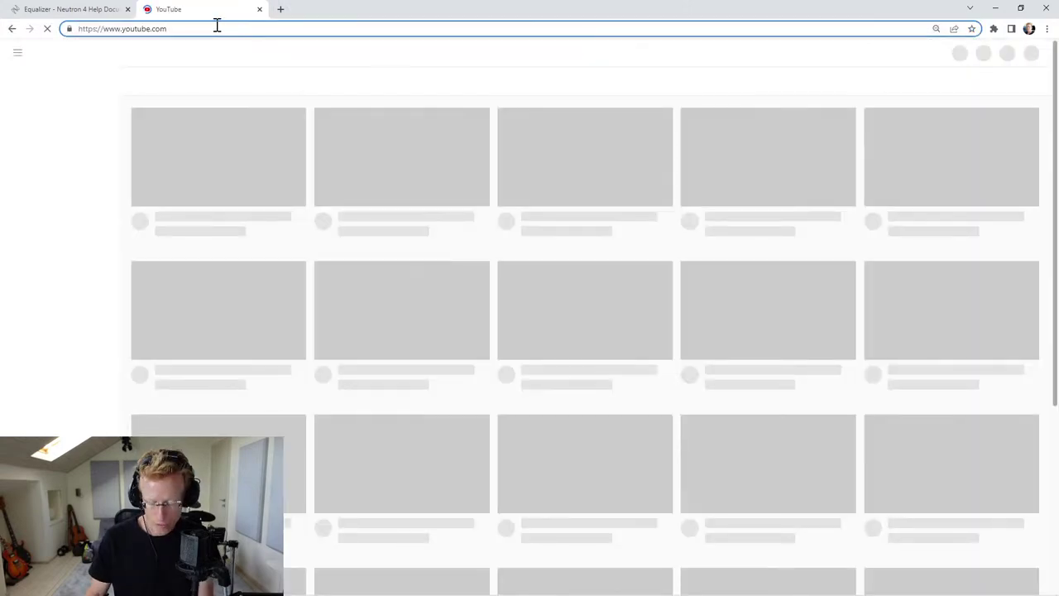
type("/")
key("Down")
key("Down")
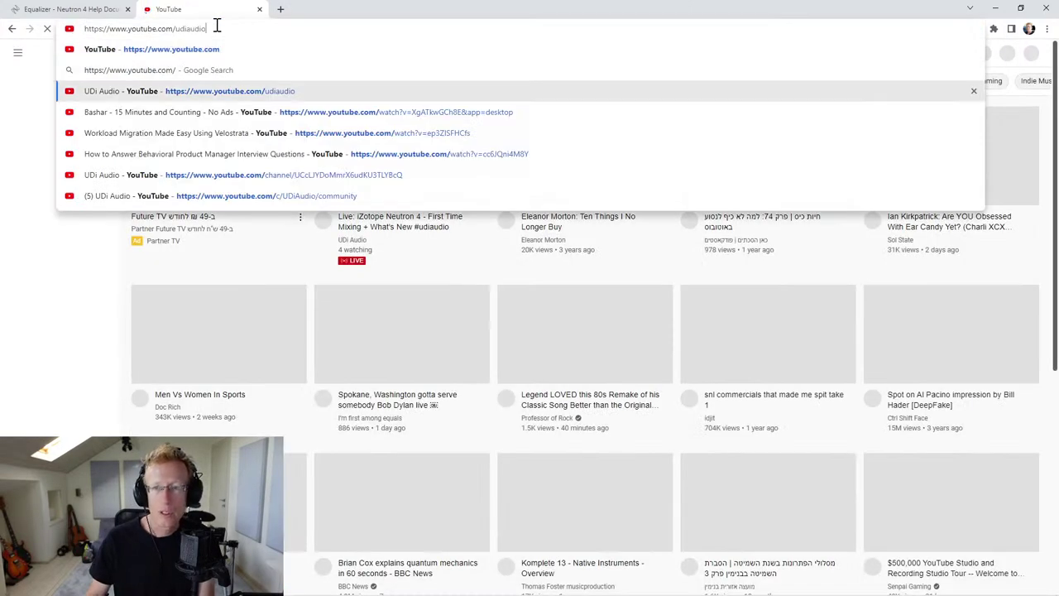
key("Return")
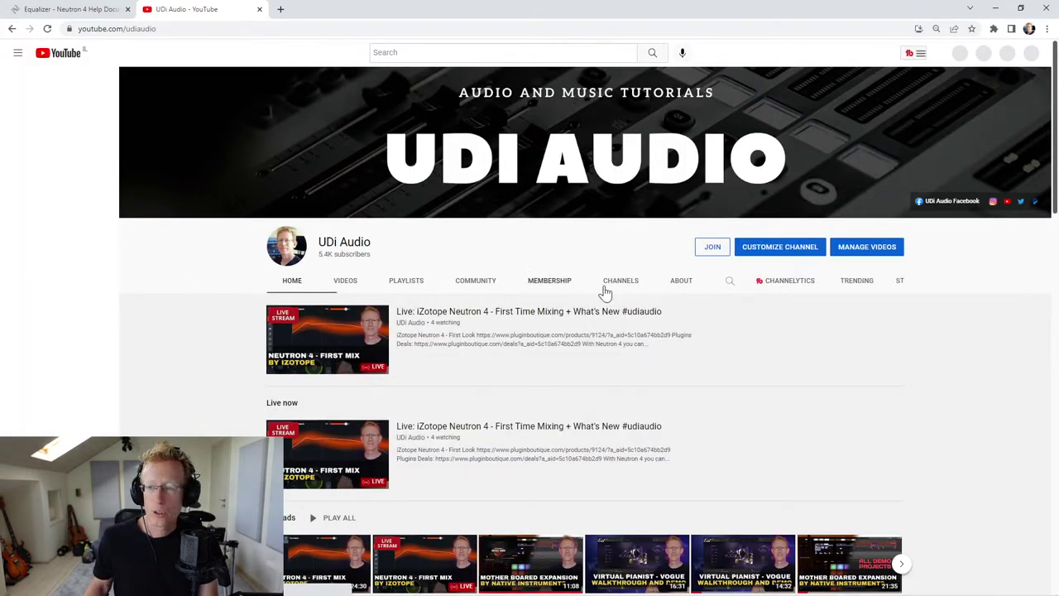
- Open the UDi Audio channel's Community page and copy its web address to share in the chat window
left_click(471, 283)
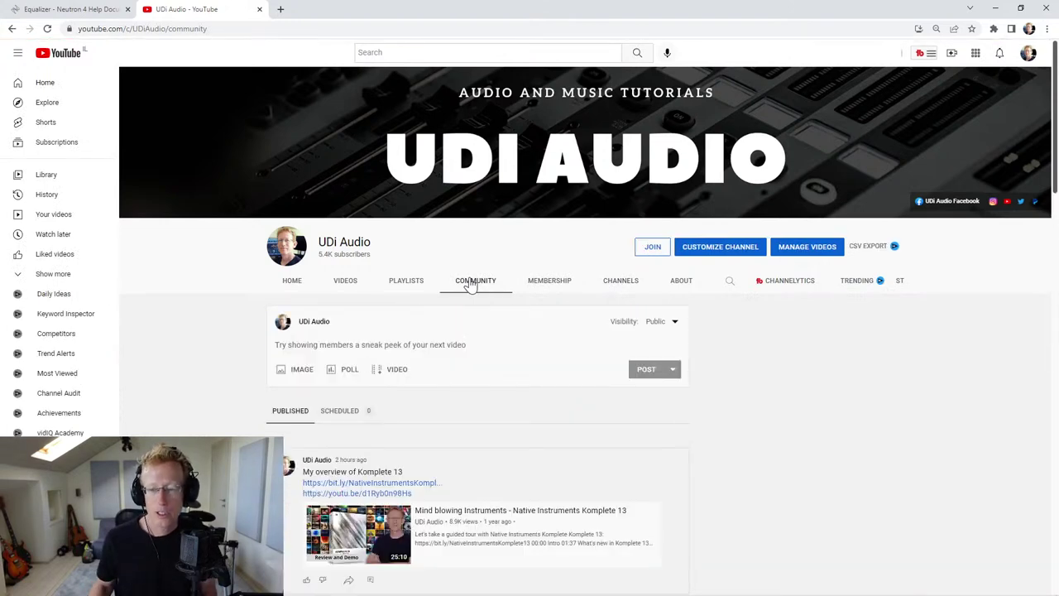
left_click(220, 28)
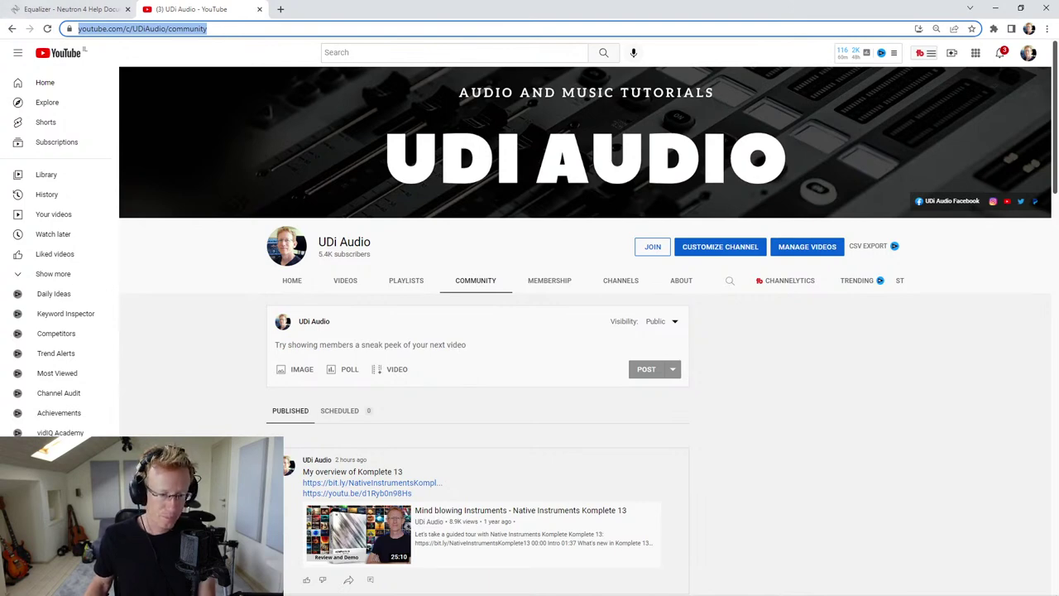
key("alt+Tab")
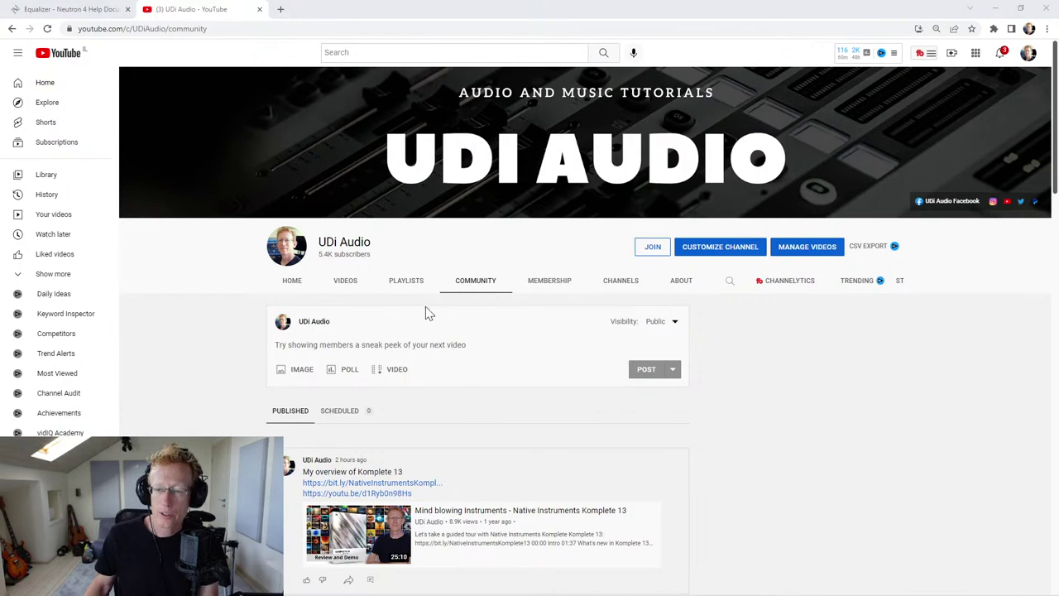
- Find the Summer of sound post among the community posts and copy its bit.ly link to share in the chat window
scroll(422, 313, "down", 12)
scroll(433, 314, "up", 5)
scroll(436, 316, "up", 4)
scroll(430, 314, "up", 2)
left_click_drag(463, 329, 308, 331)
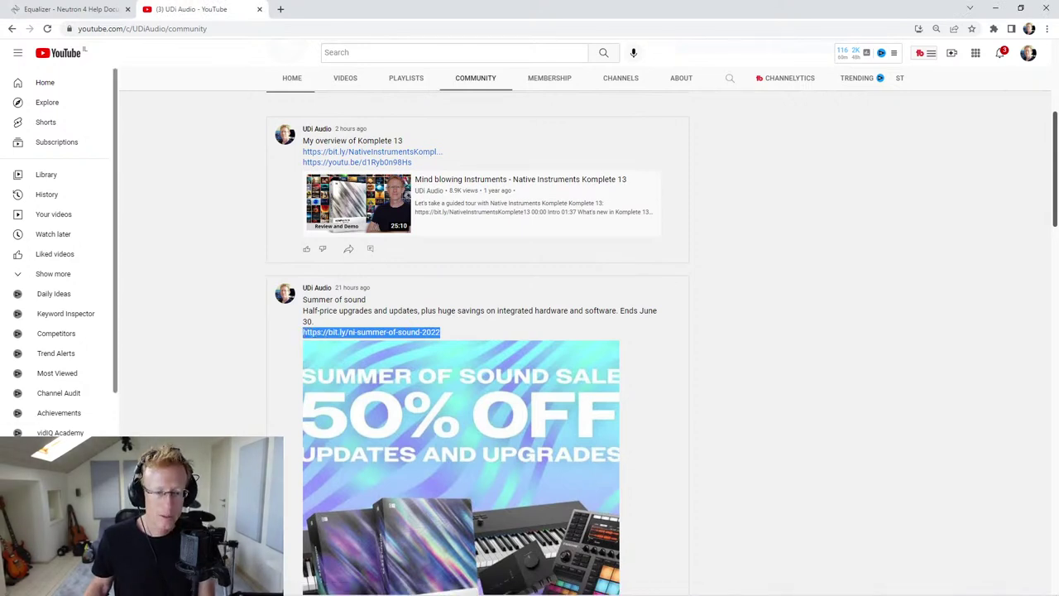
key("alt+Tab")
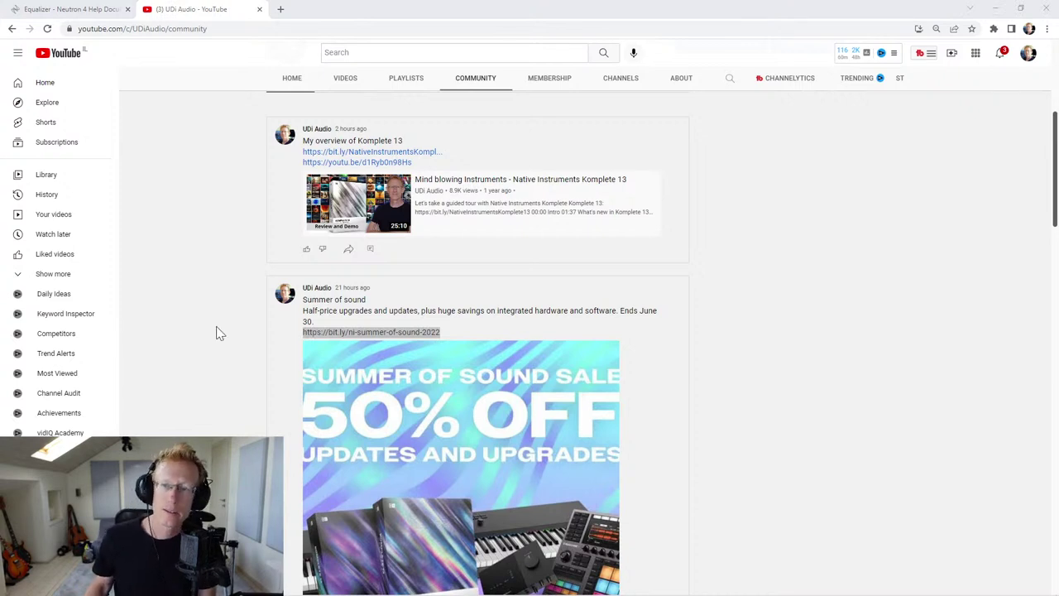
- Minimize the browser to return to Cubase and close the project, saving it as the separate -06 version
left_click(998, 9)
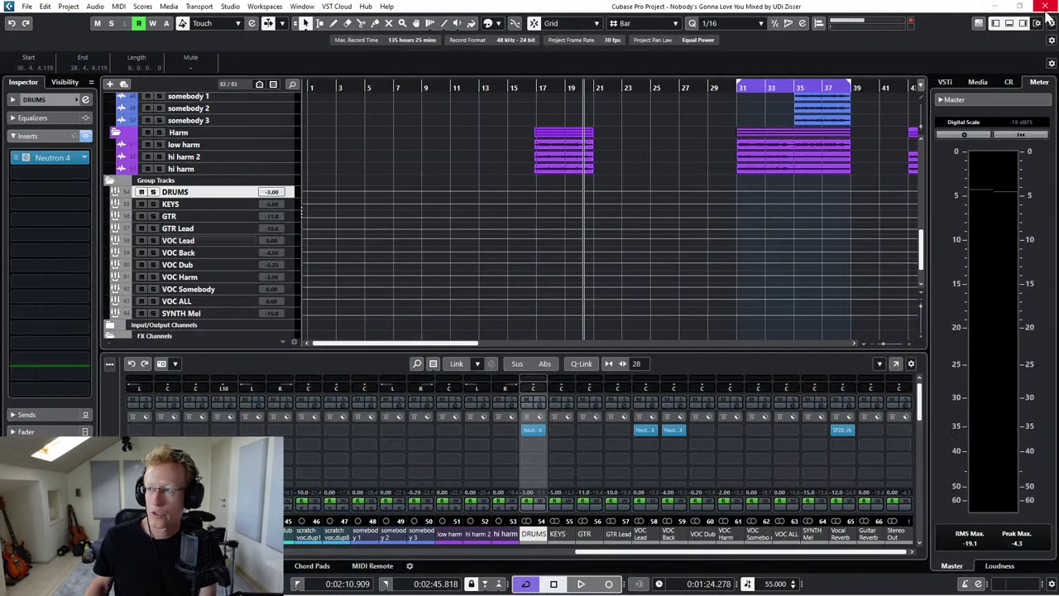
left_click(1049, 6)
left_click(482, 321)
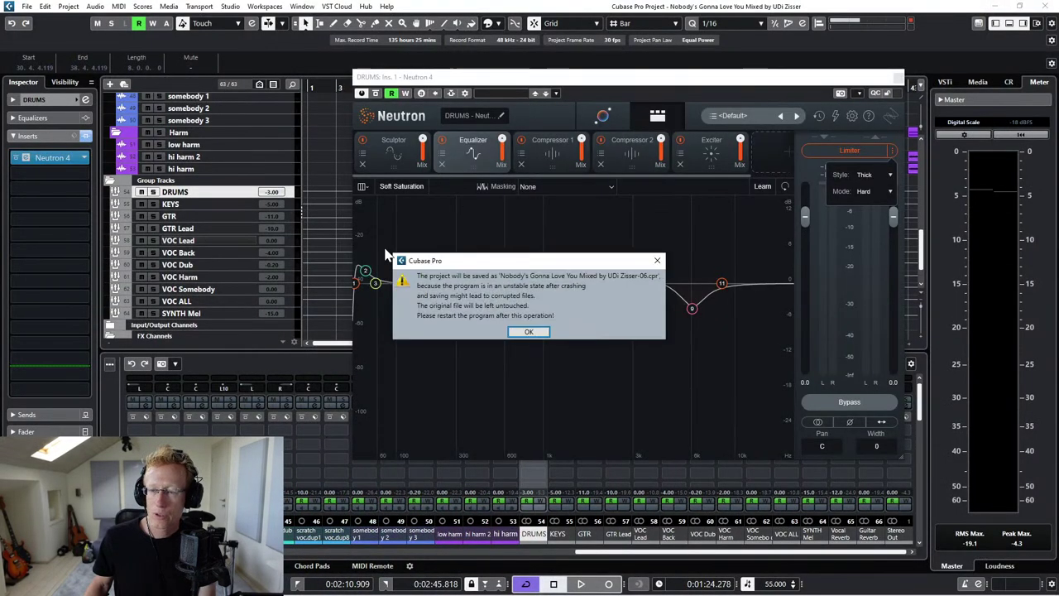
left_click(529, 332)
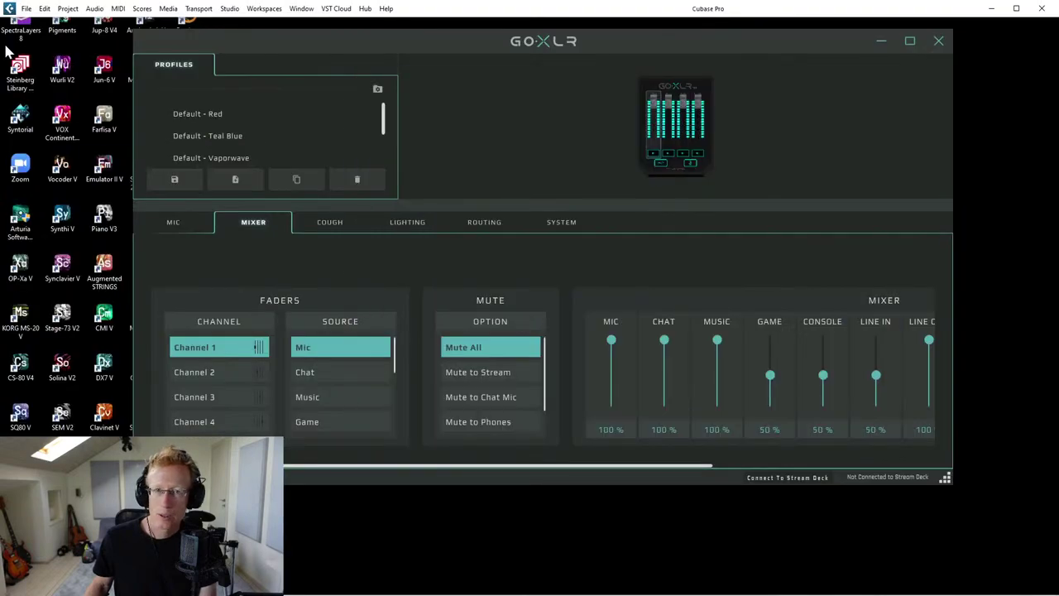
left_click(27, 8)
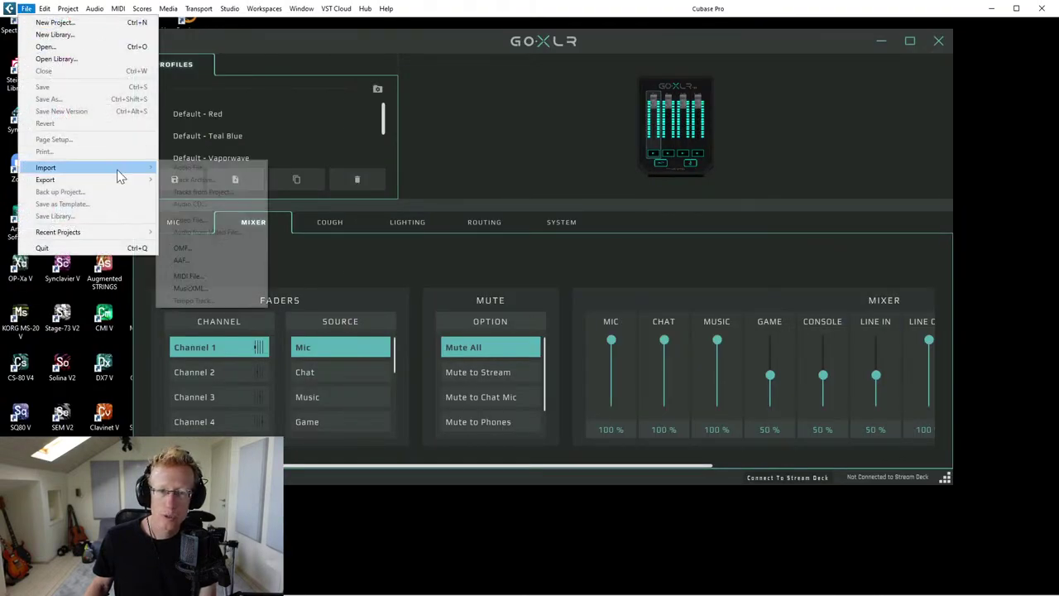
mouse_move(112, 237)
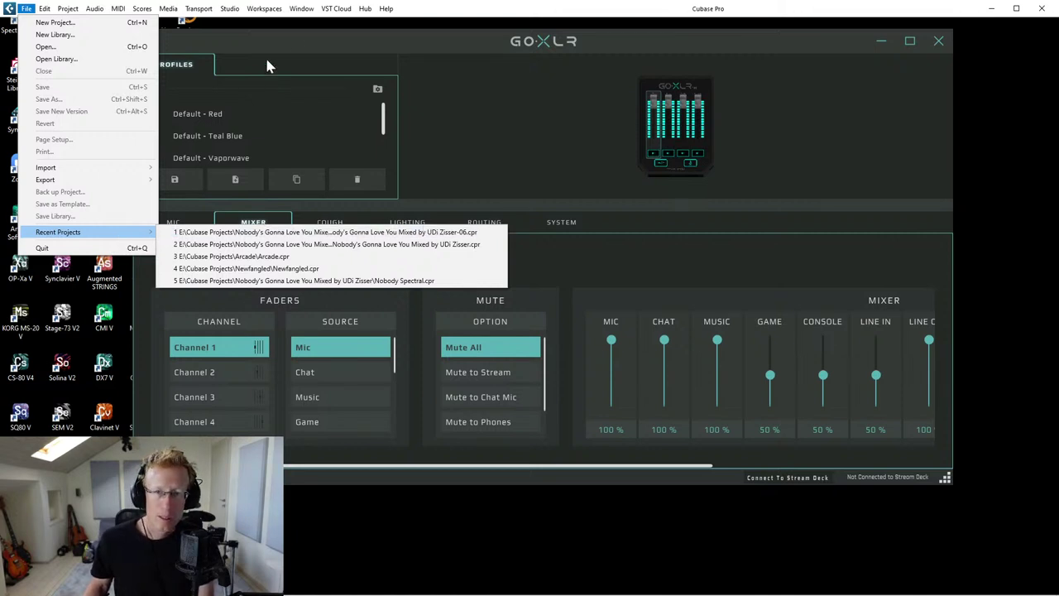
left_click(499, 10)
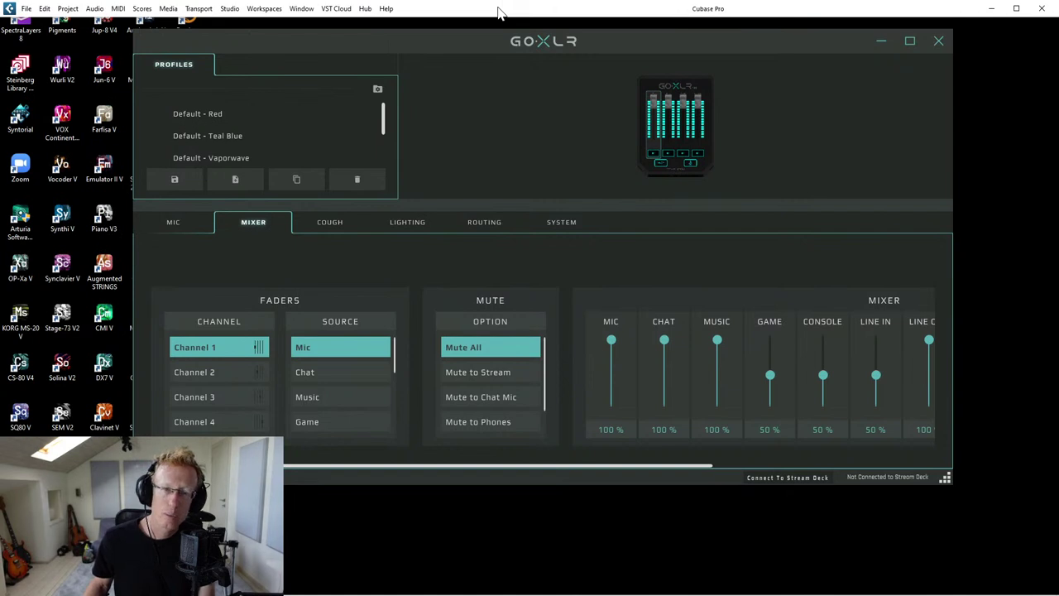